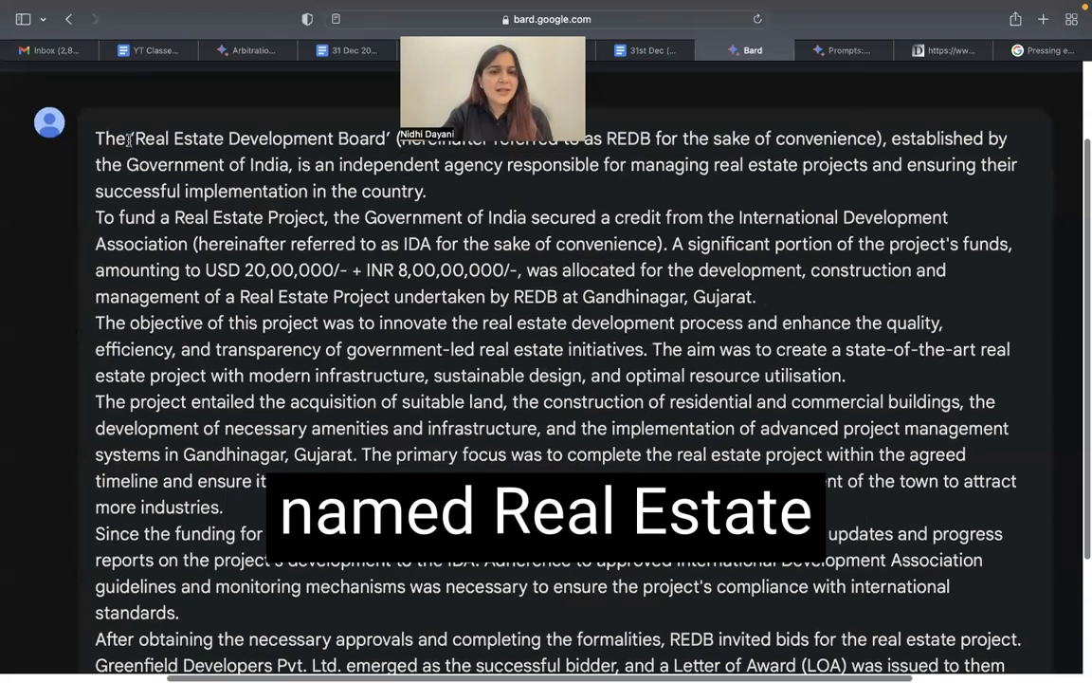
Step: Highlight 'Real Estate Development Board' and 'Greenfield Developers Pvt. Ltd.' in the prompt's fact situation while reading how the project was awarded
{"action": "left_click_drag", "start_coordinate": [130, 139], "coordinate": [383, 142]}
{"action": "scroll", "coordinate": [308, 451], "scroll_direction": "down", "scroll_amount": 4}
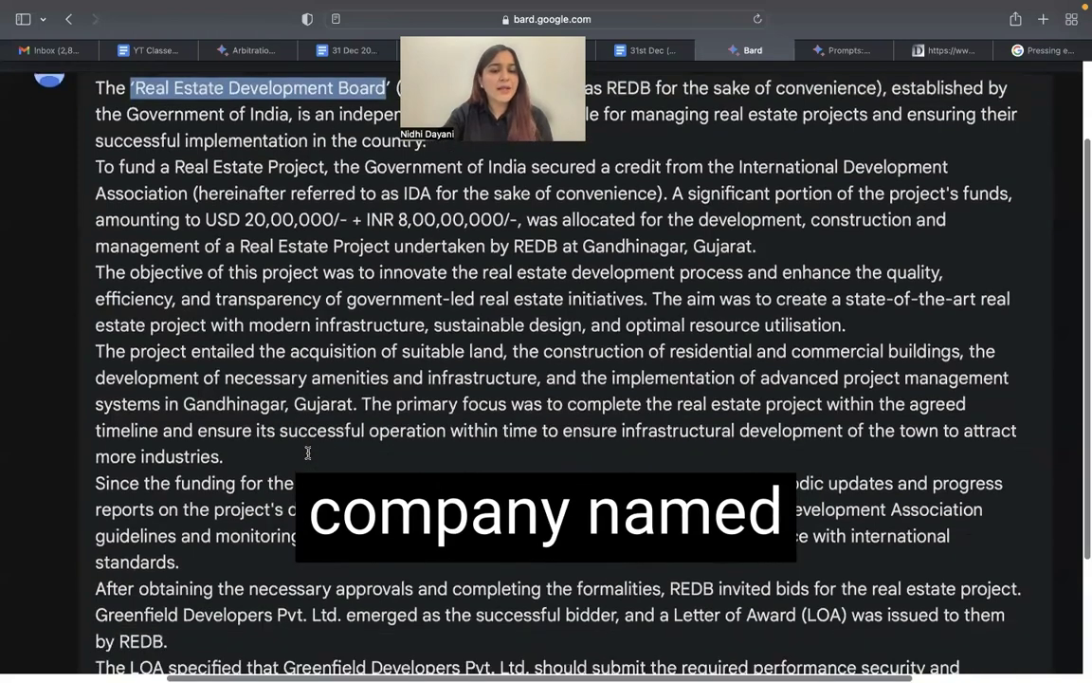
{"action": "left_click_drag", "start_coordinate": [95, 504], "coordinate": [307, 509]}
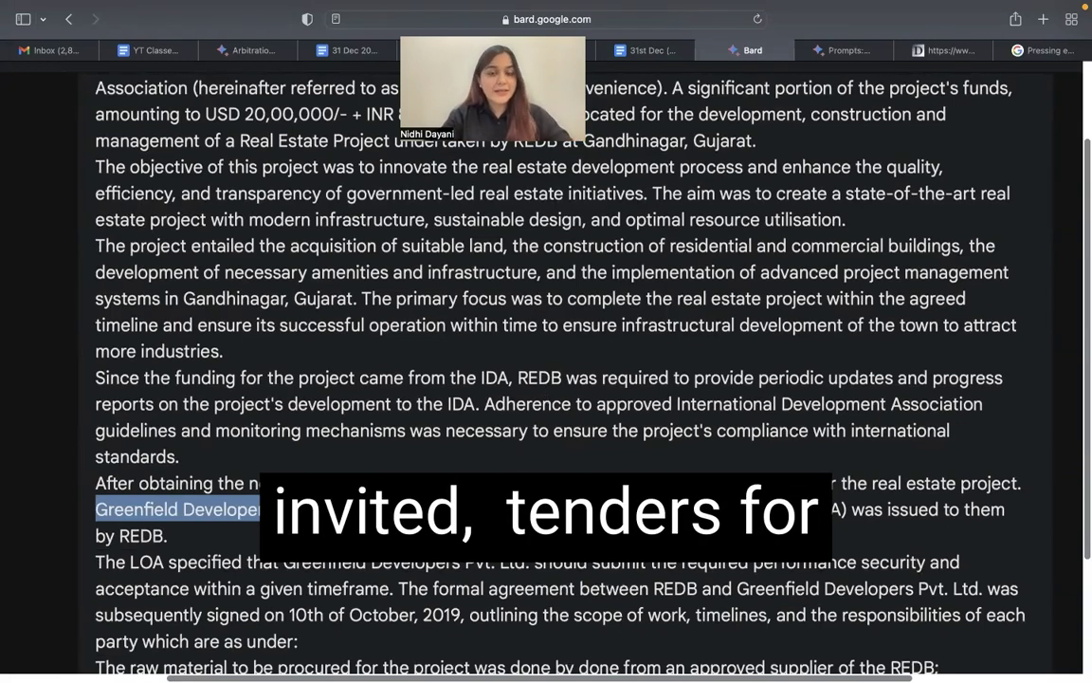
{"action": "scroll", "coordinate": [282, 389], "scroll_direction": "down", "scroll_amount": 3}
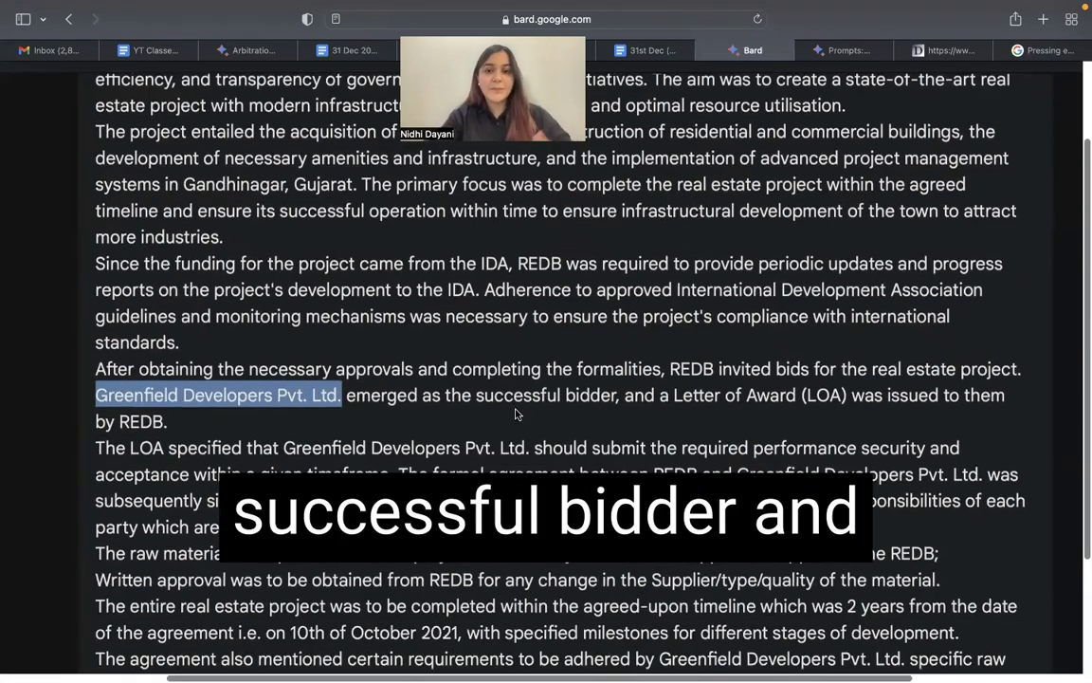
{"action": "scroll", "coordinate": [519, 415], "scroll_direction": "down", "scroll_amount": 1}
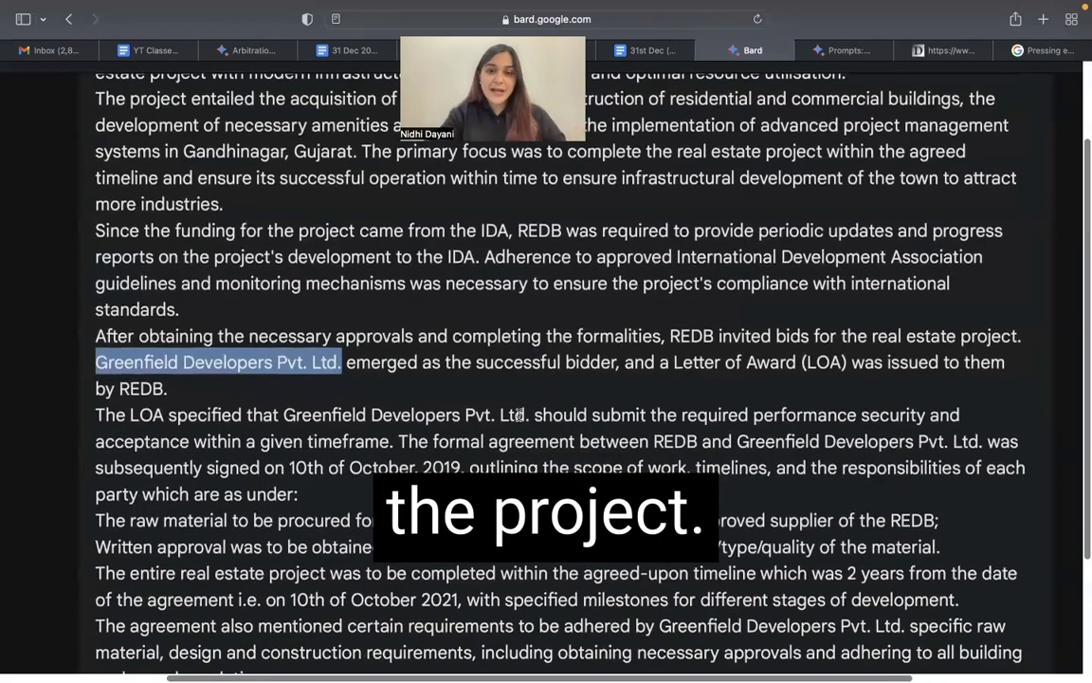
{"action": "scroll", "coordinate": [520, 414], "scroll_direction": "down", "scroll_amount": 1}
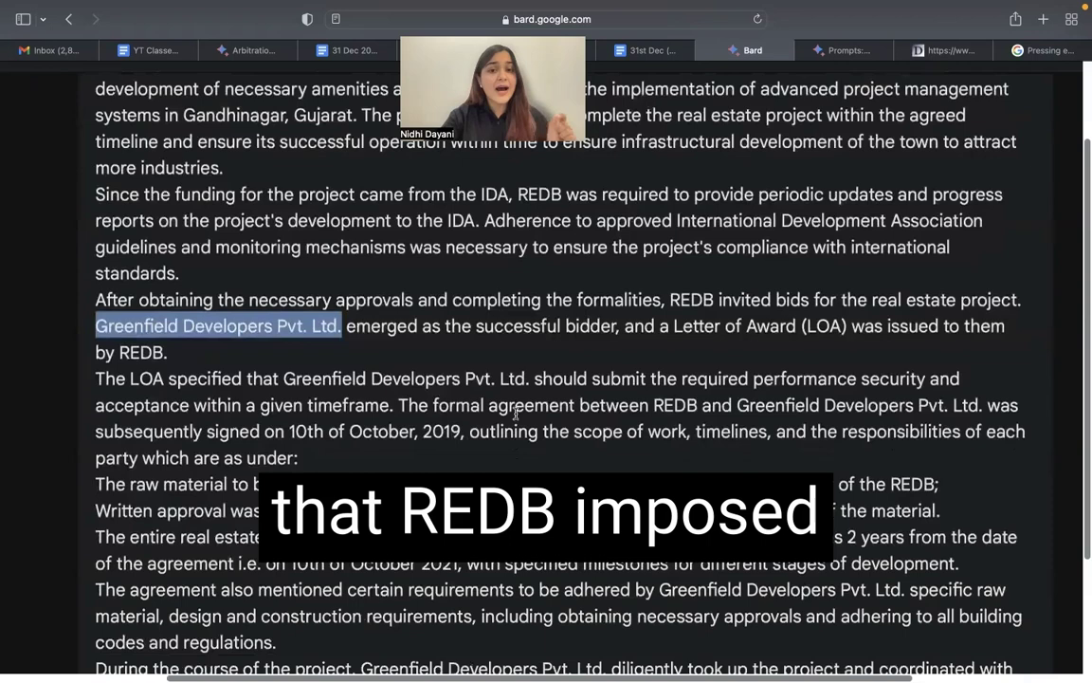
Step: Highlight and read the agreement conditions, from the raw material procurement term through the building codes and regulations requirement
{"action": "scroll", "coordinate": [517, 414], "scroll_direction": "down", "scroll_amount": 4}
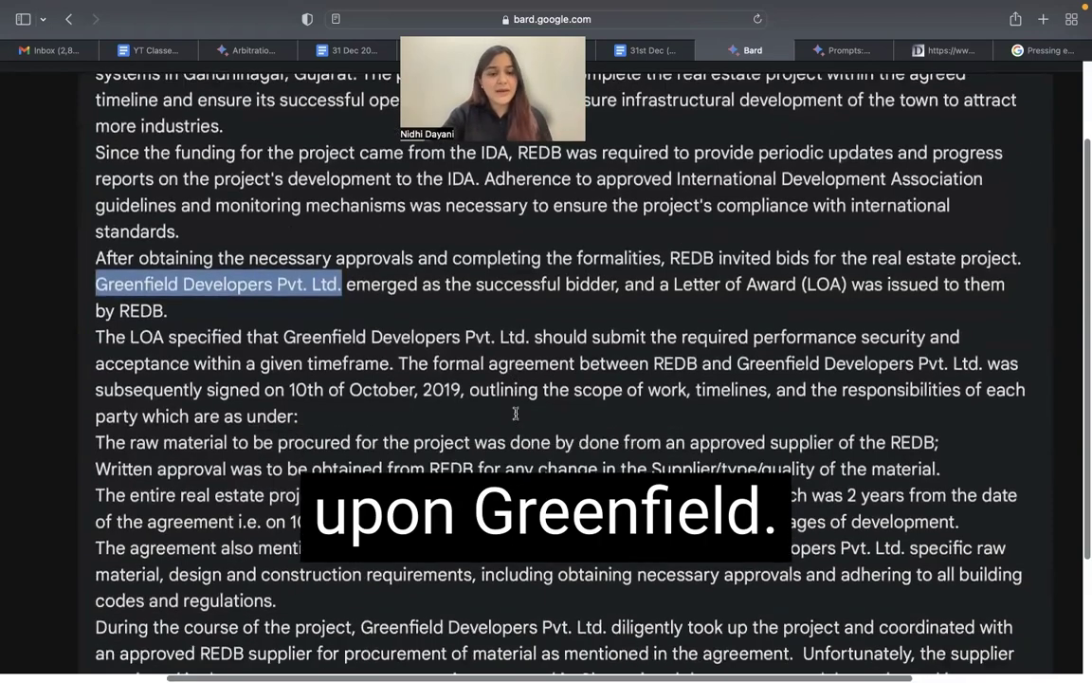
{"action": "scroll", "coordinate": [517, 417], "scroll_direction": "down", "scroll_amount": 1}
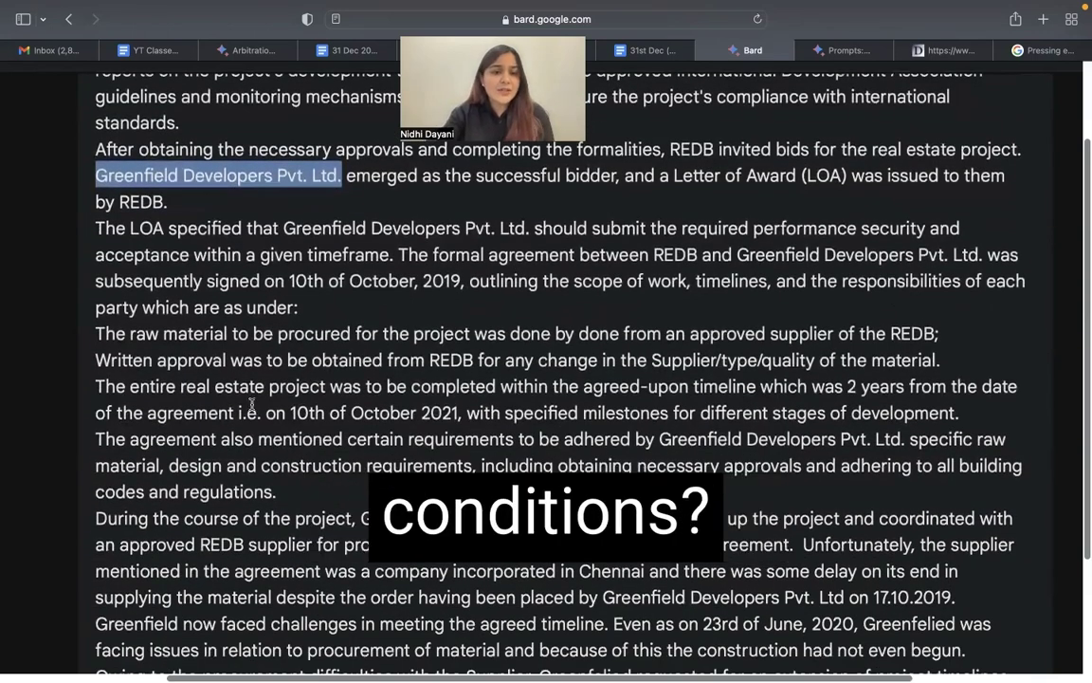
{"action": "left_click_drag", "start_coordinate": [102, 334], "coordinate": [284, 492]}
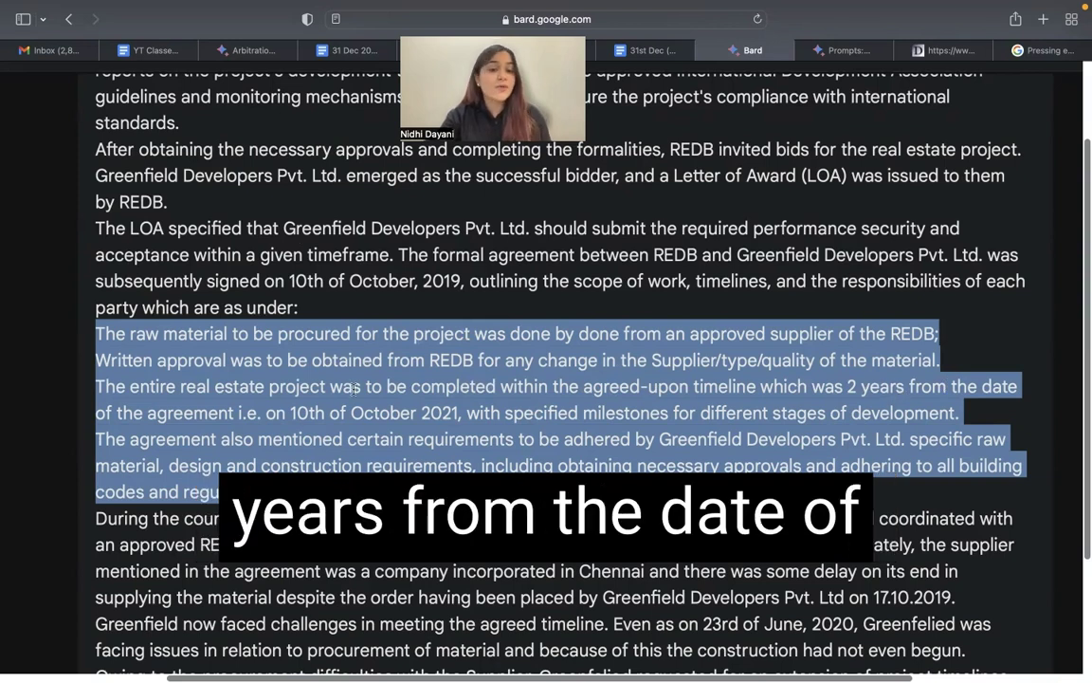
{"action": "scroll", "coordinate": [425, 396], "scroll_direction": "down", "scroll_amount": 2}
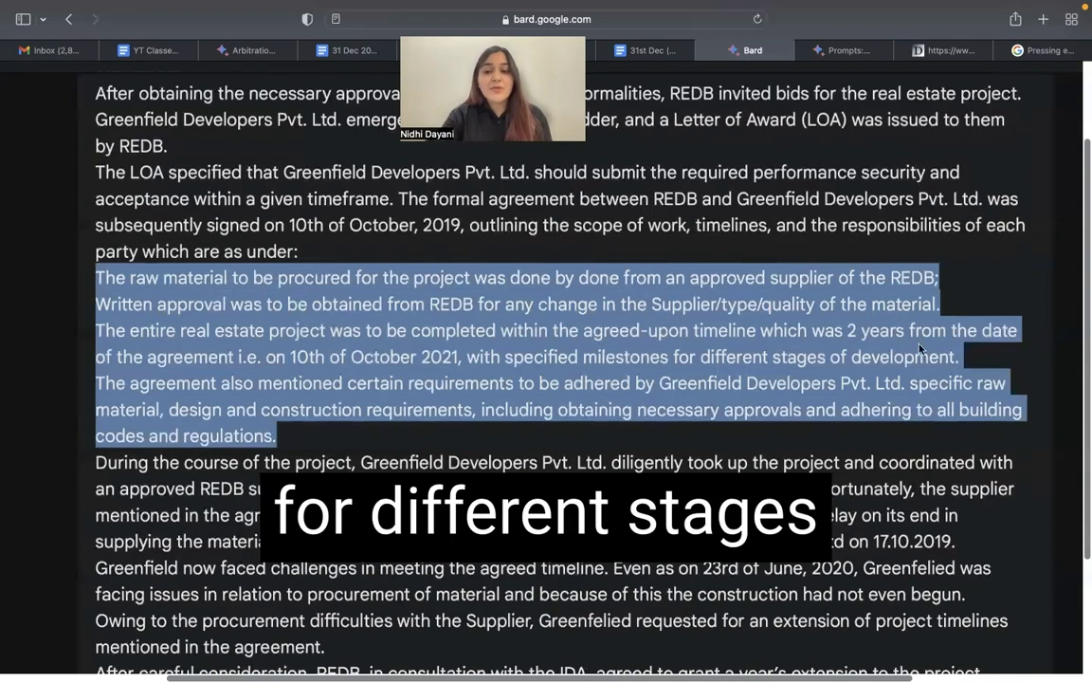
{"action": "scroll", "coordinate": [454, 389], "scroll_direction": "down", "scroll_amount": 2}
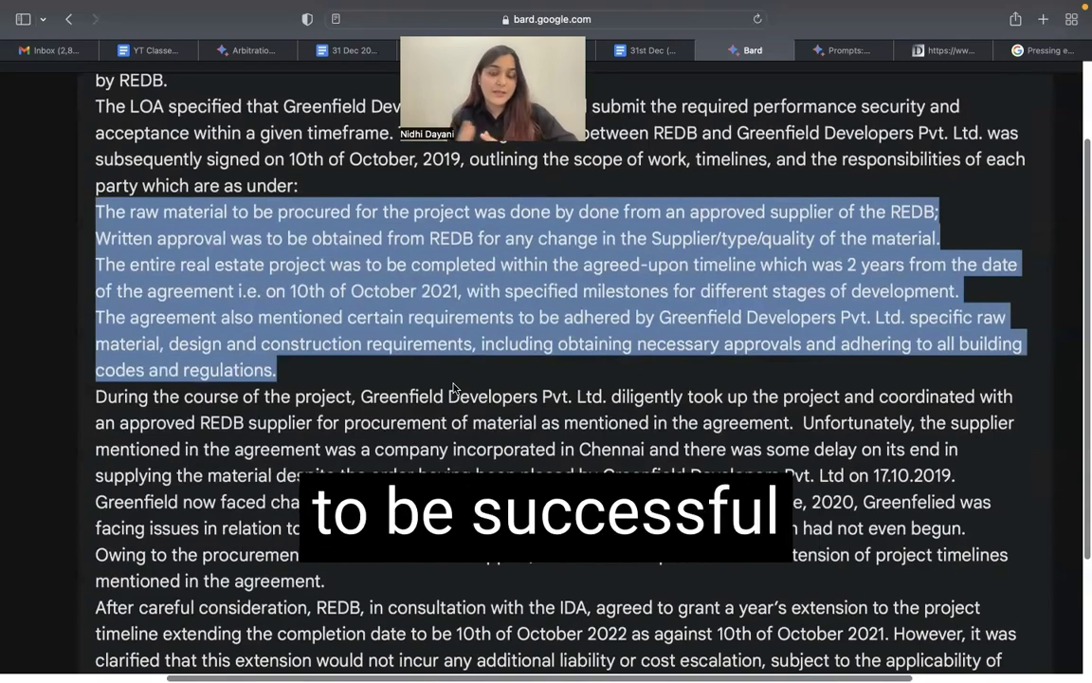
Step: Highlight and read the passage on the supplier delay and extension request, followed by the paragraph on REDB granting a year's extension
{"action": "scroll", "coordinate": [453, 389], "scroll_direction": "down", "scroll_amount": 2}
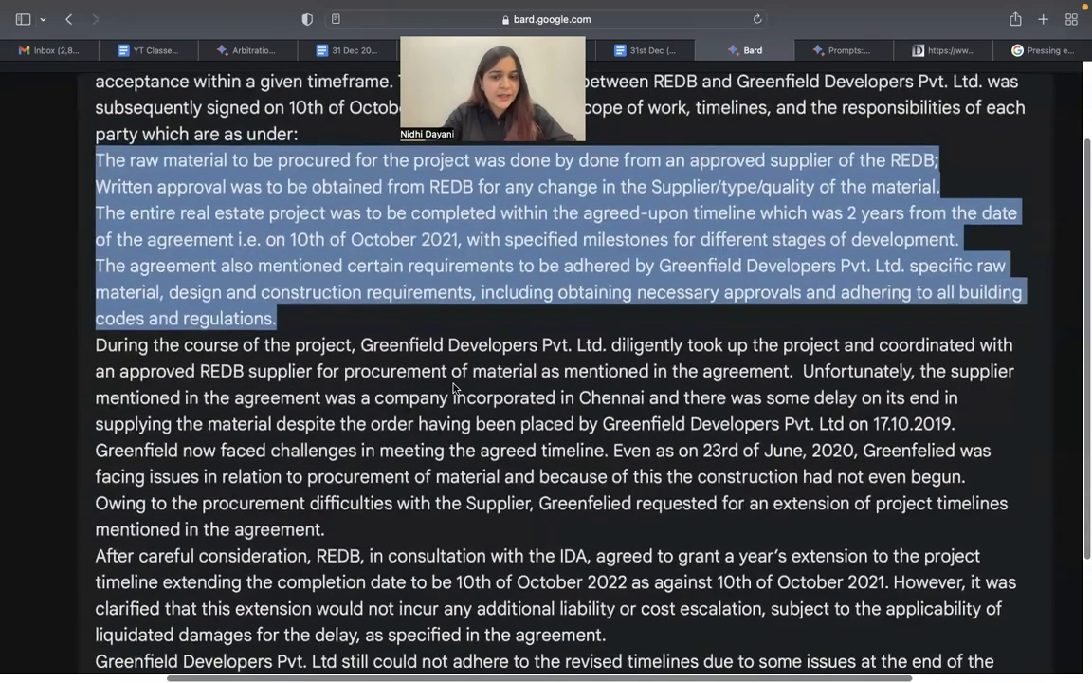
{"action": "left_click_drag", "start_coordinate": [95, 286], "coordinate": [548, 385]}
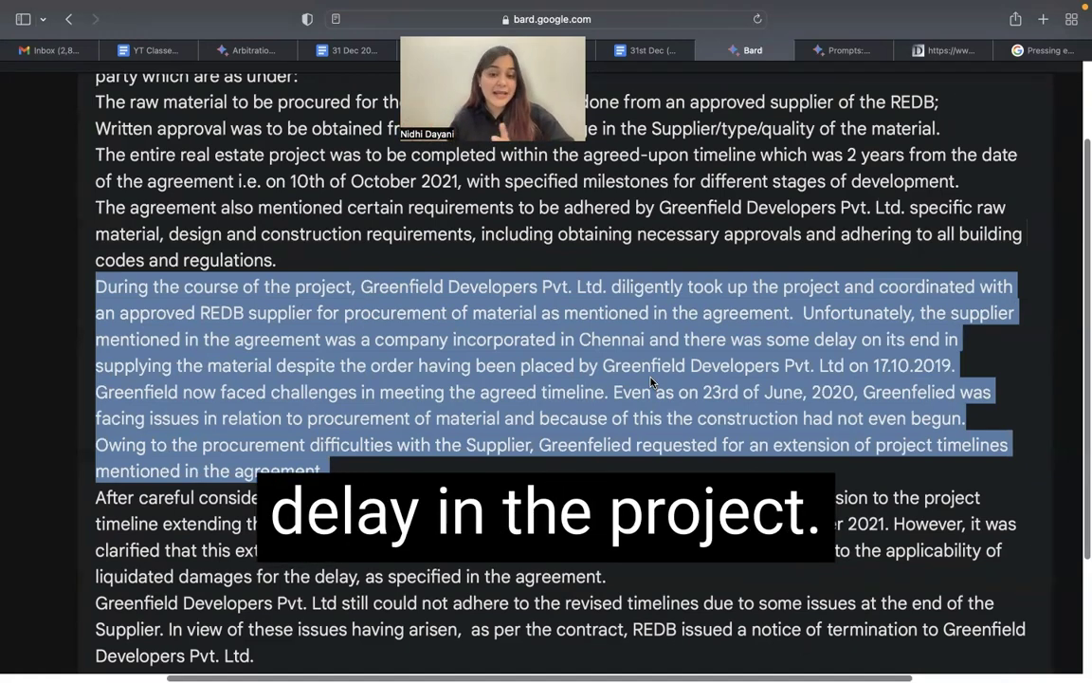
{"action": "scroll", "coordinate": [652, 382], "scroll_direction": "down", "scroll_amount": 3}
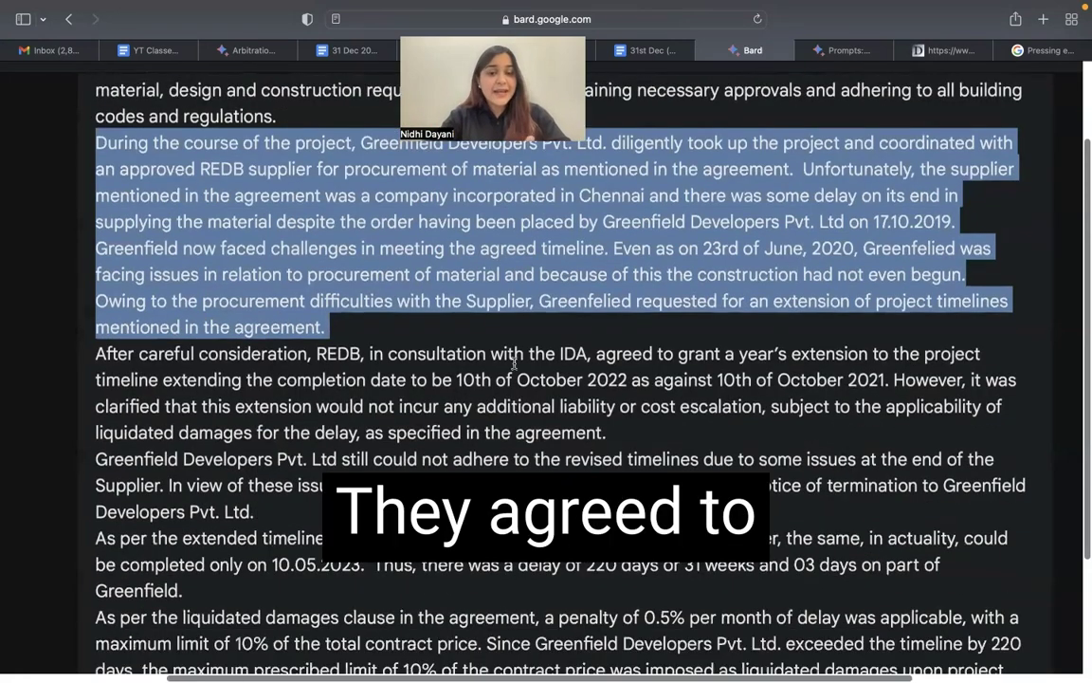
{"action": "left_click_drag", "start_coordinate": [99, 343], "coordinate": [651, 424]}
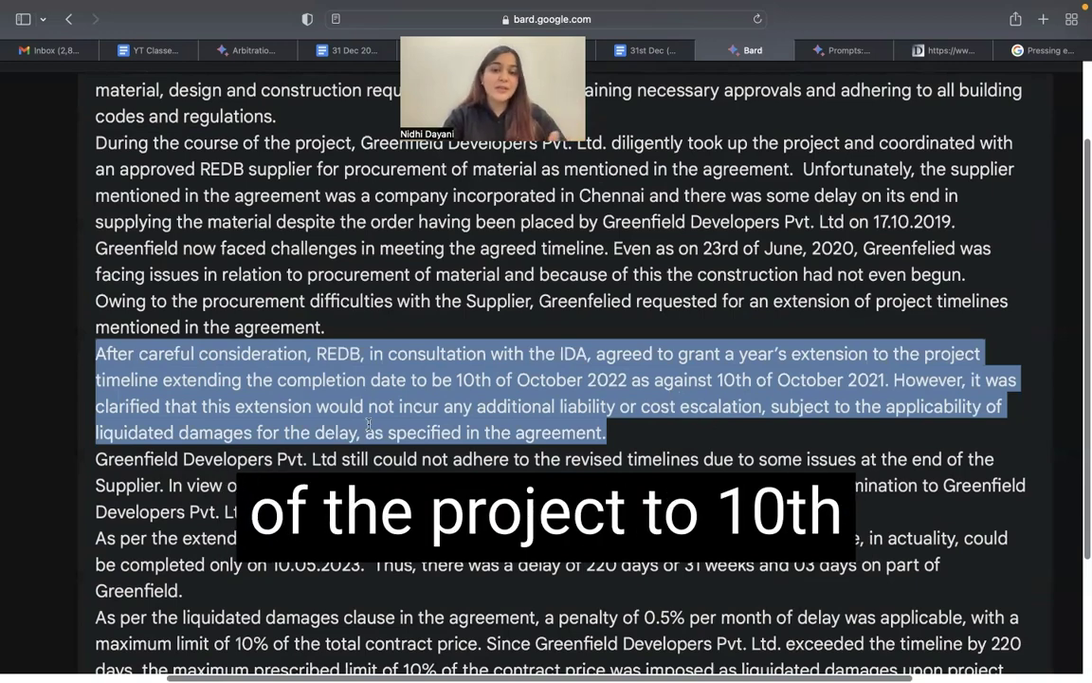
Step: Highlight and read the paragraph on the notice of termination, followed by the one comparing the extended timeline with the actual completion
{"action": "scroll", "coordinate": [569, 371], "scroll_direction": "down", "scroll_amount": 2}
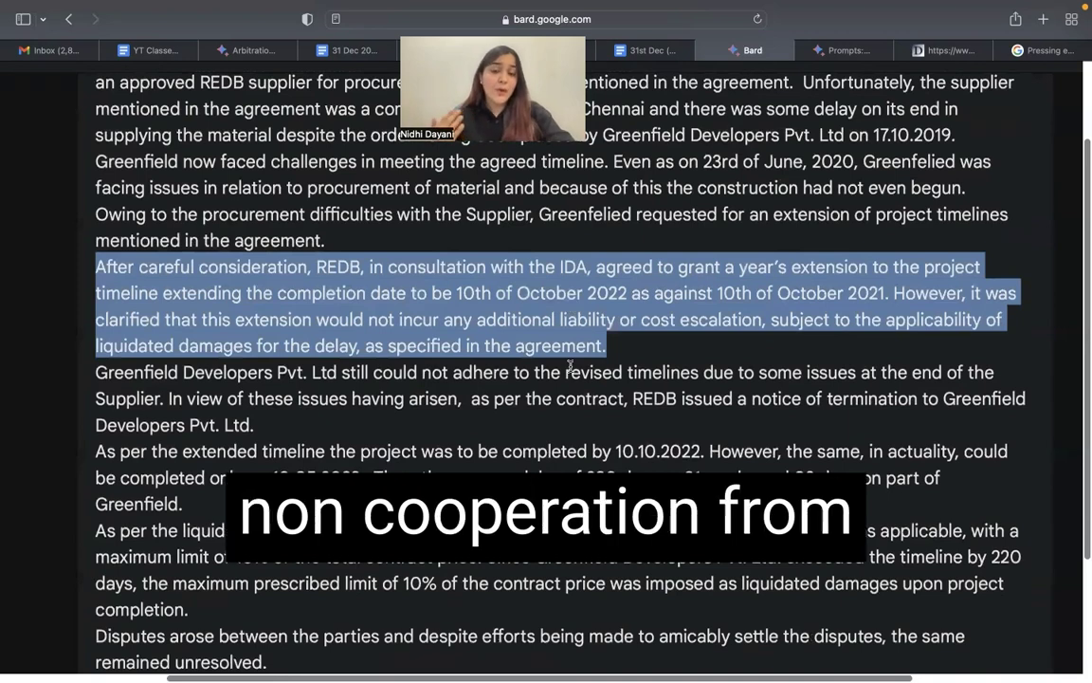
{"action": "scroll", "coordinate": [569, 364], "scroll_direction": "down", "scroll_amount": 1}
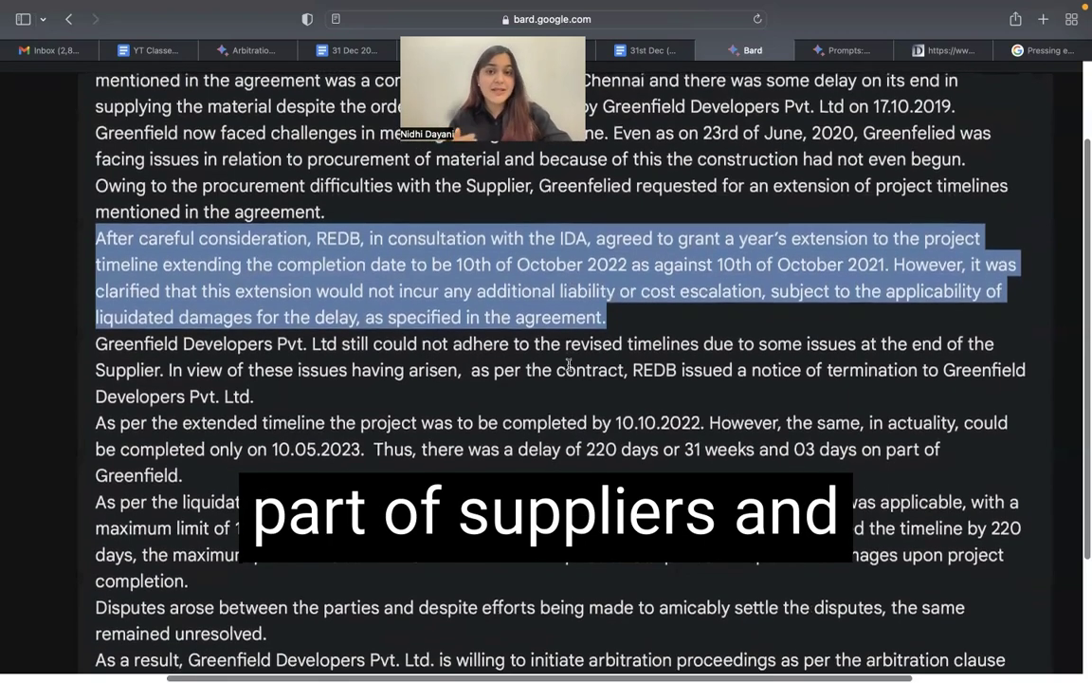
{"action": "scroll", "coordinate": [568, 364], "scroll_direction": "down", "scroll_amount": 1}
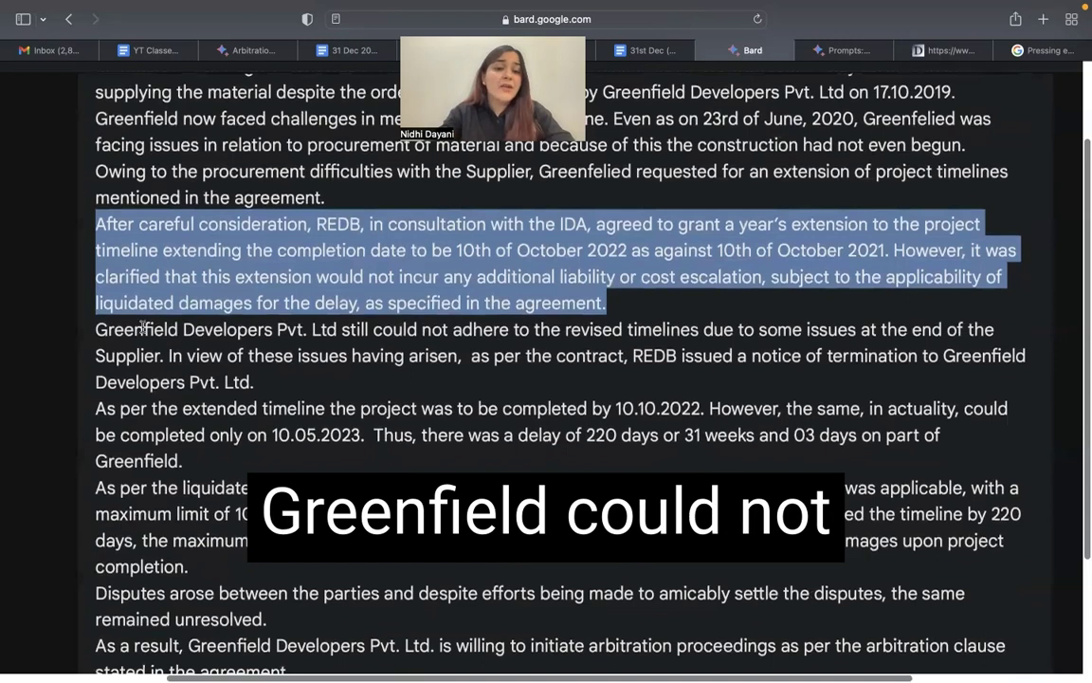
{"action": "triple_click", "coordinate": [328, 380]}
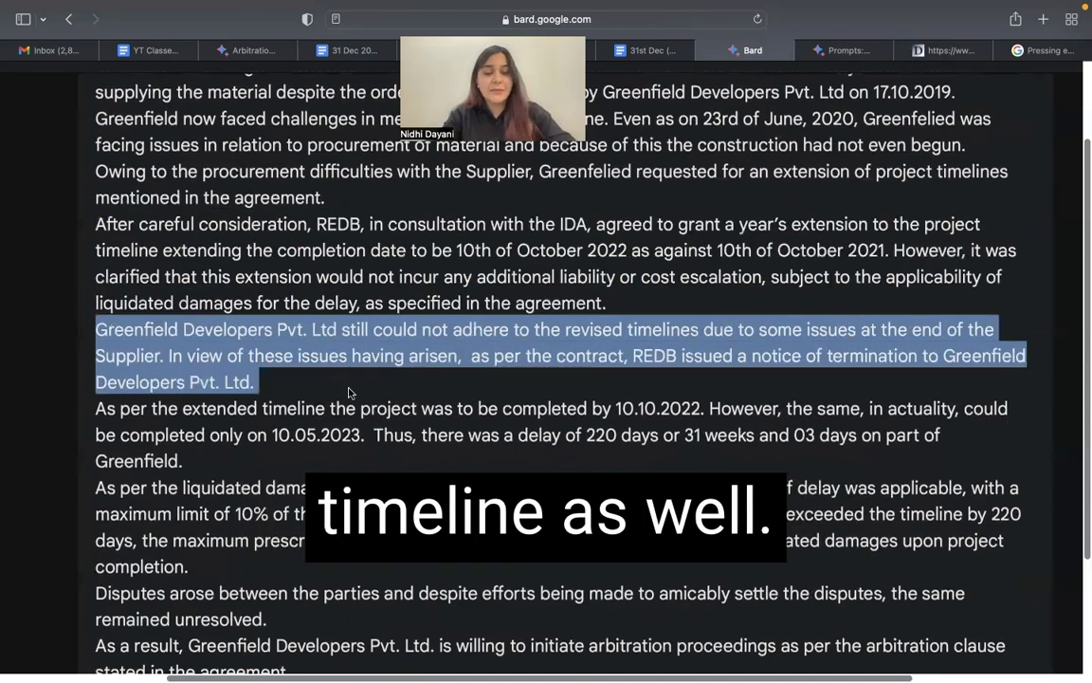
{"action": "scroll", "coordinate": [285, 360], "scroll_direction": "down", "scroll_amount": 4}
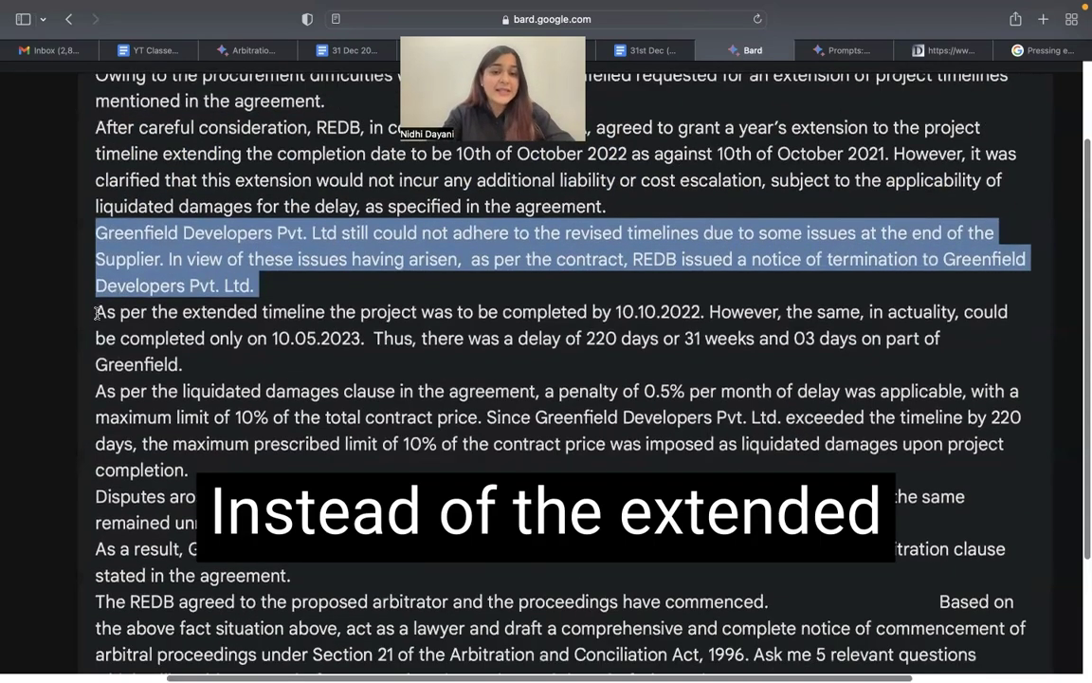
{"action": "left_click_drag", "start_coordinate": [93, 309], "coordinate": [621, 359]}
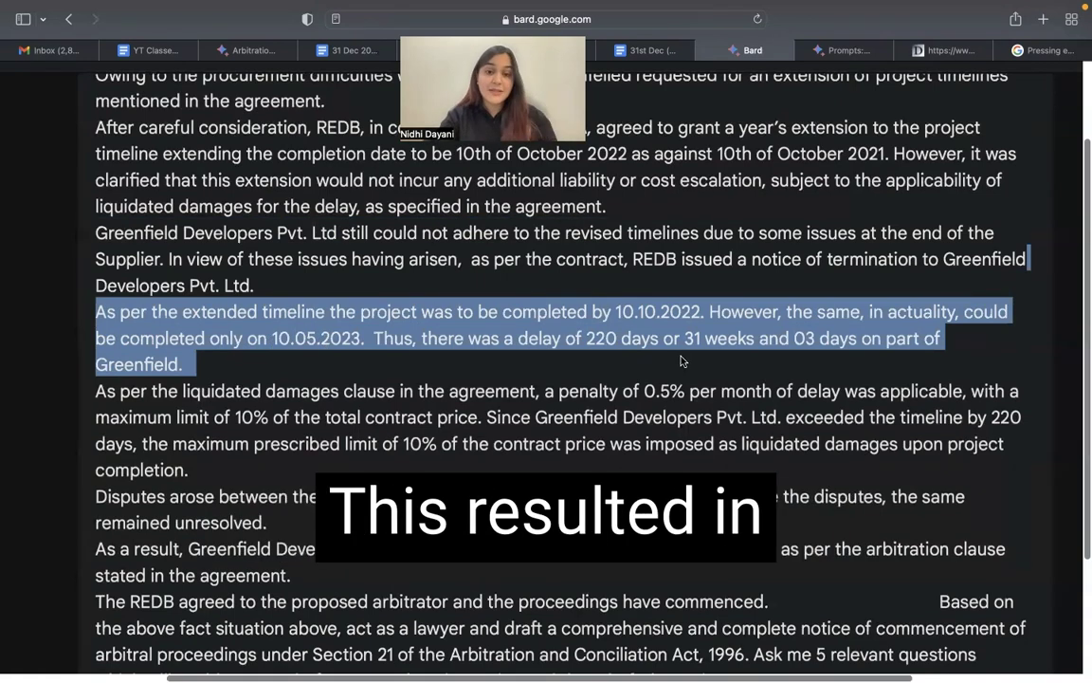
Step: Read the liquidated damages and dispute paragraphs, and highlight 'Greenfield Developers Pvt. Ltd' in the sentence about initiating arbitration proceedings
{"action": "scroll", "coordinate": [616, 398], "scroll_direction": "down", "scroll_amount": 3}
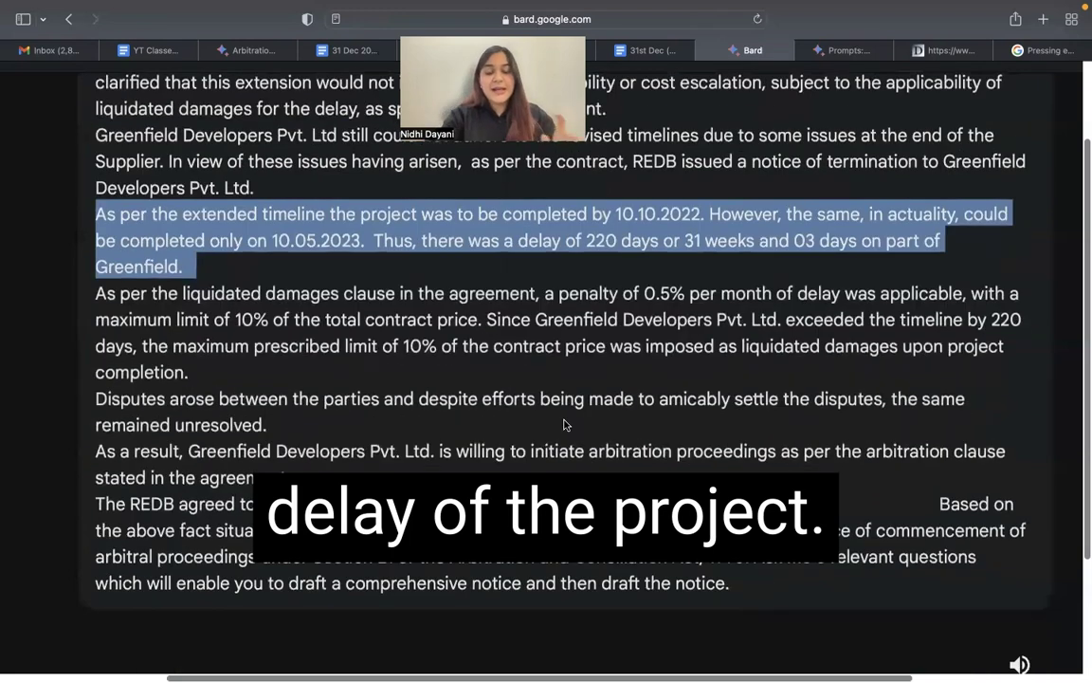
{"action": "scroll", "coordinate": [566, 424], "scroll_direction": "down", "scroll_amount": 1}
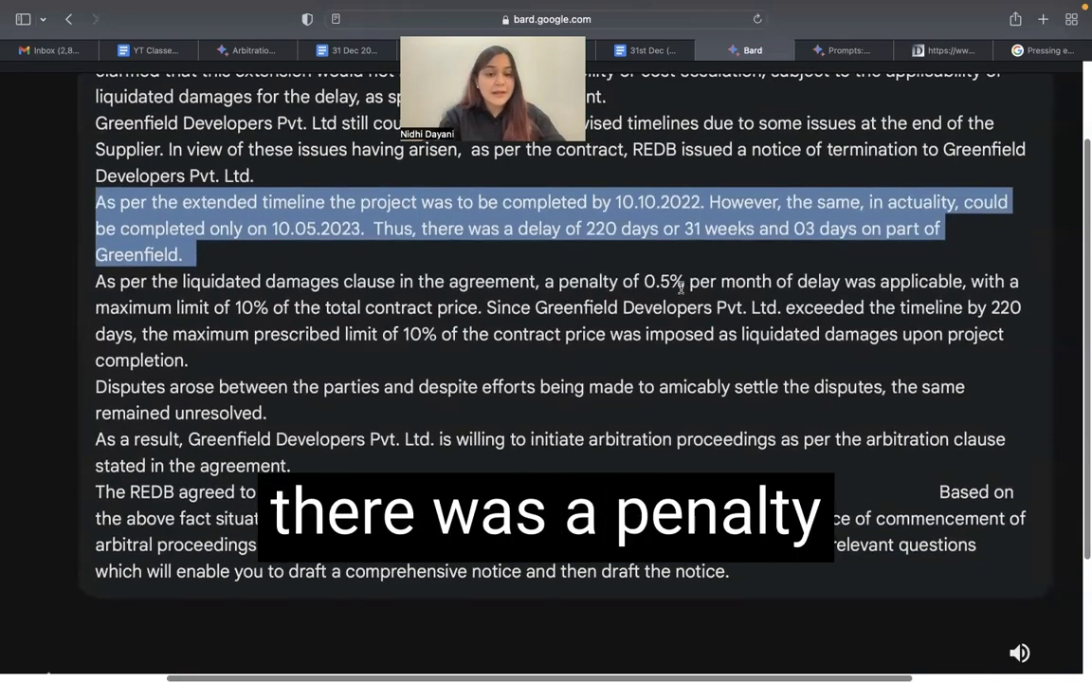
{"action": "scroll", "coordinate": [680, 287], "scroll_direction": "down", "scroll_amount": 1}
{"action": "scroll", "coordinate": [680, 288], "scroll_direction": "down", "scroll_amount": 1}
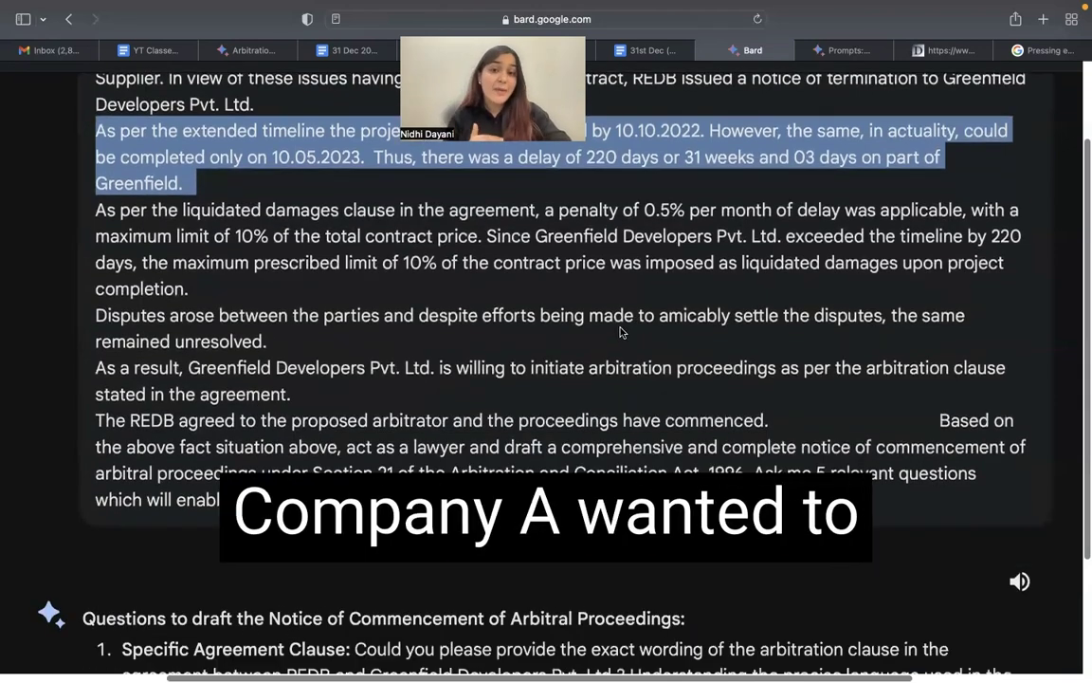
{"action": "scroll", "coordinate": [621, 330], "scroll_direction": "down", "scroll_amount": 1}
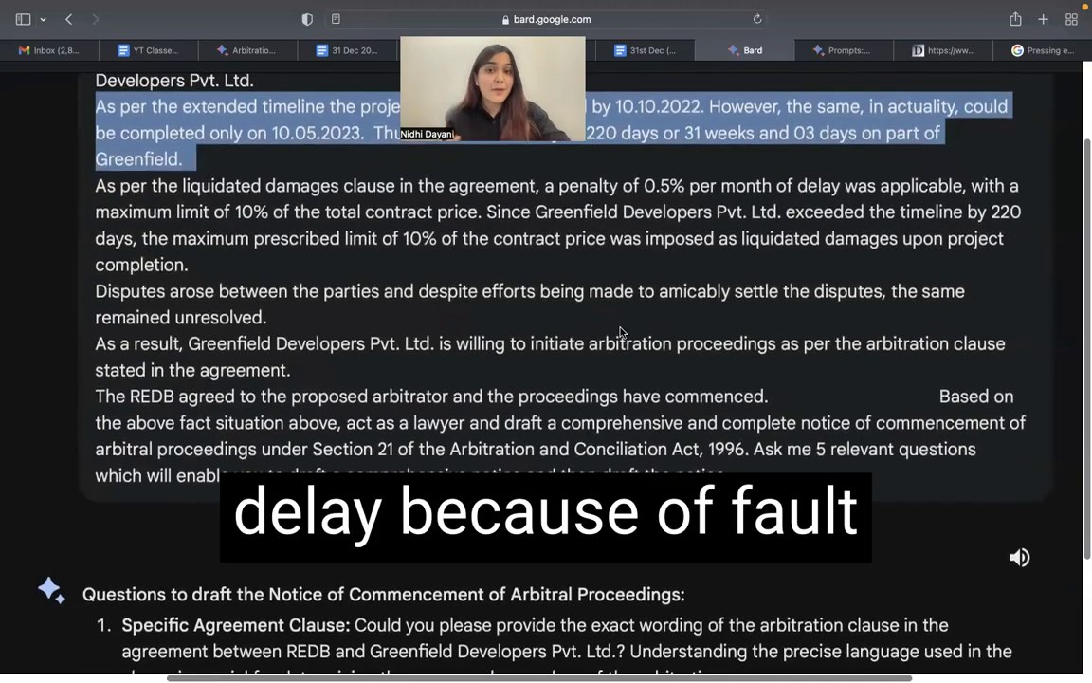
{"action": "scroll", "coordinate": [620, 331], "scroll_direction": "up", "scroll_amount": 1}
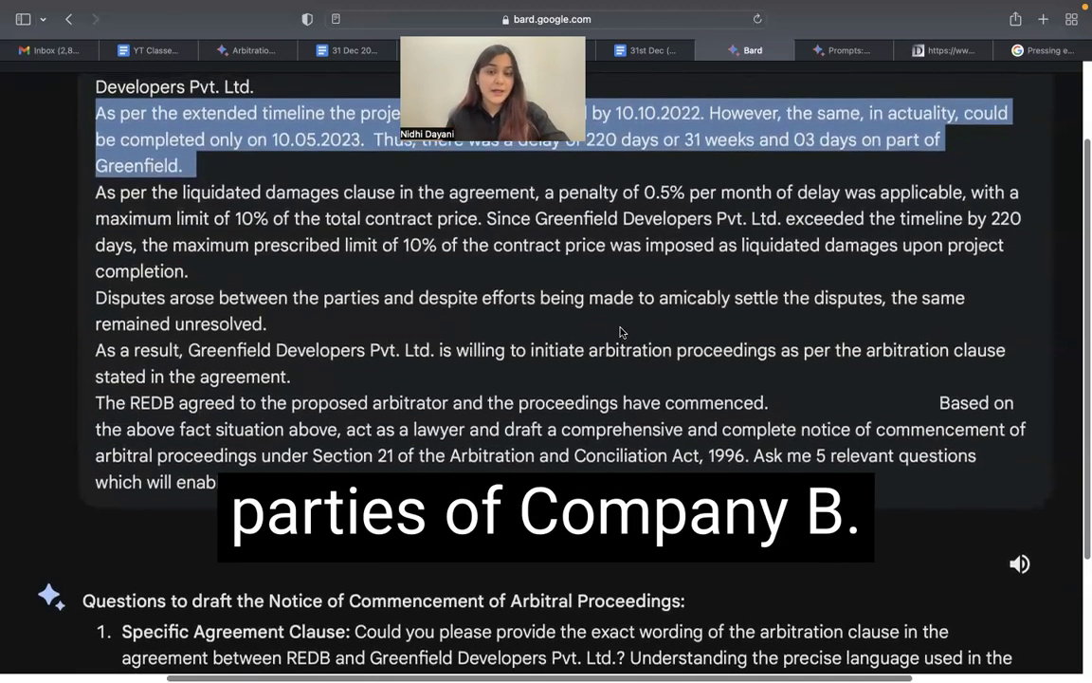
{"action": "scroll", "coordinate": [621, 331], "scroll_direction": "down", "scroll_amount": 1}
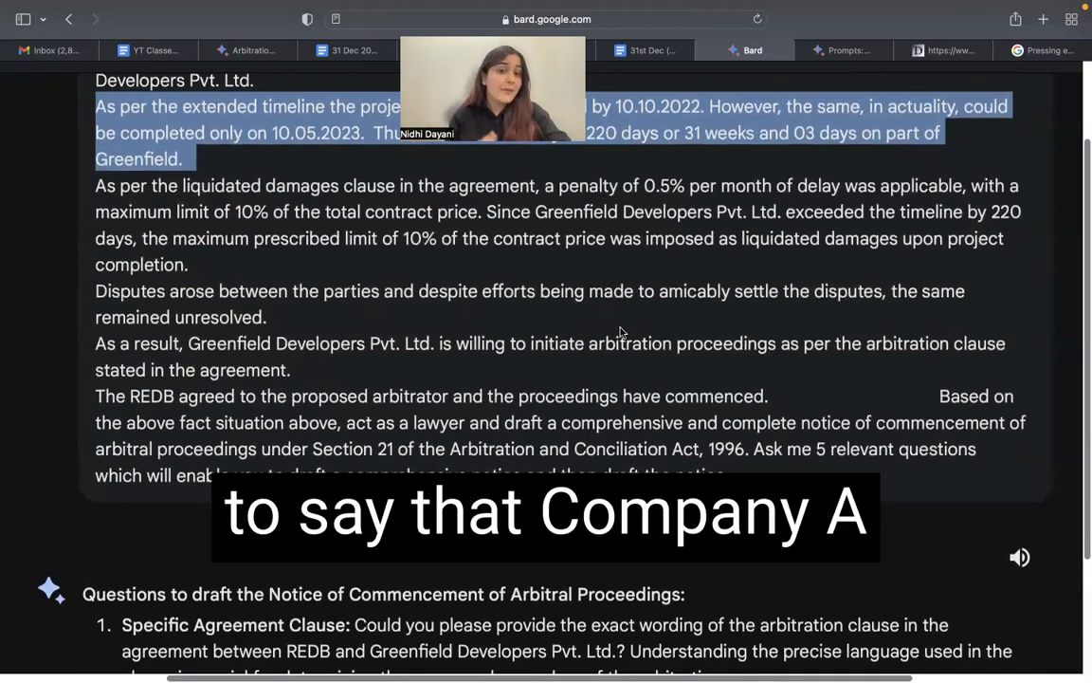
{"action": "scroll", "coordinate": [620, 331], "scroll_direction": "down", "scroll_amount": 1}
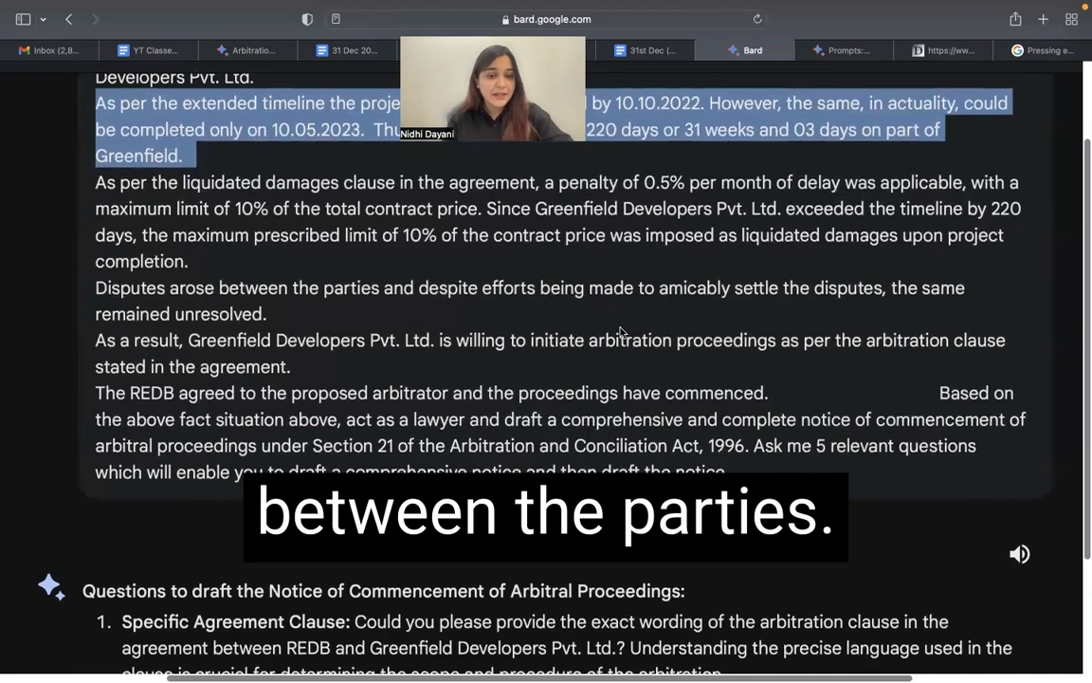
{"action": "left_click", "coordinate": [195, 340]}
{"action": "left_click_drag", "start_coordinate": [194, 340], "coordinate": [430, 345]}
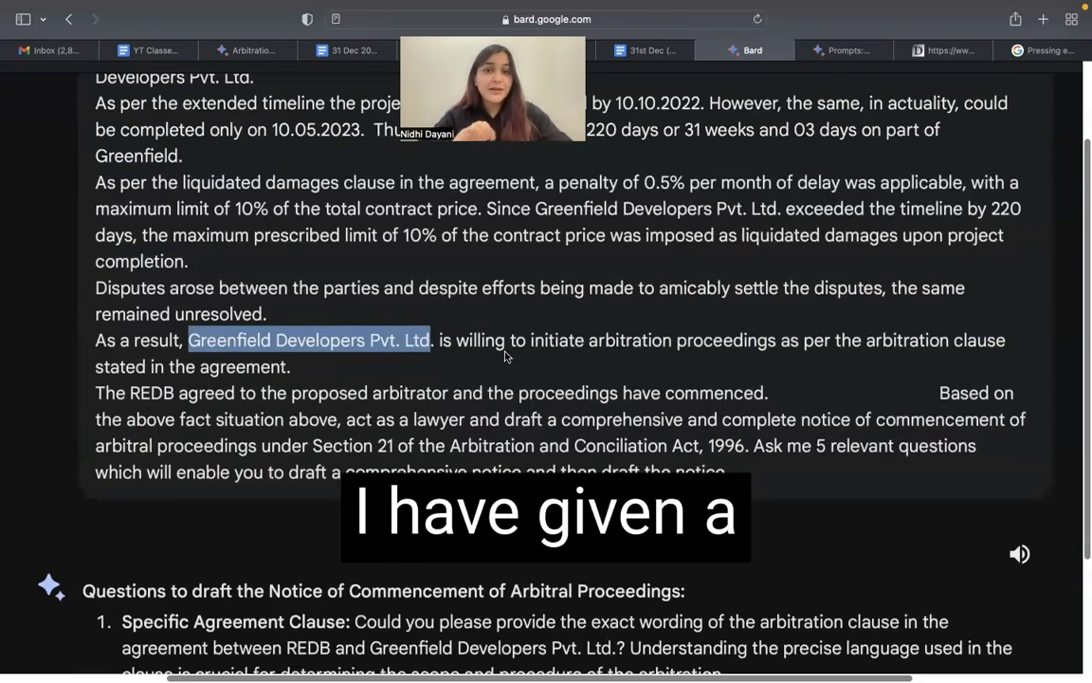
Step: Highlight the prompt's closing instruction, from 'act as a lawyer' through the request for 5 relevant questions and drafting the notice
{"action": "scroll", "coordinate": [505, 356], "scroll_direction": "up", "scroll_amount": 5}
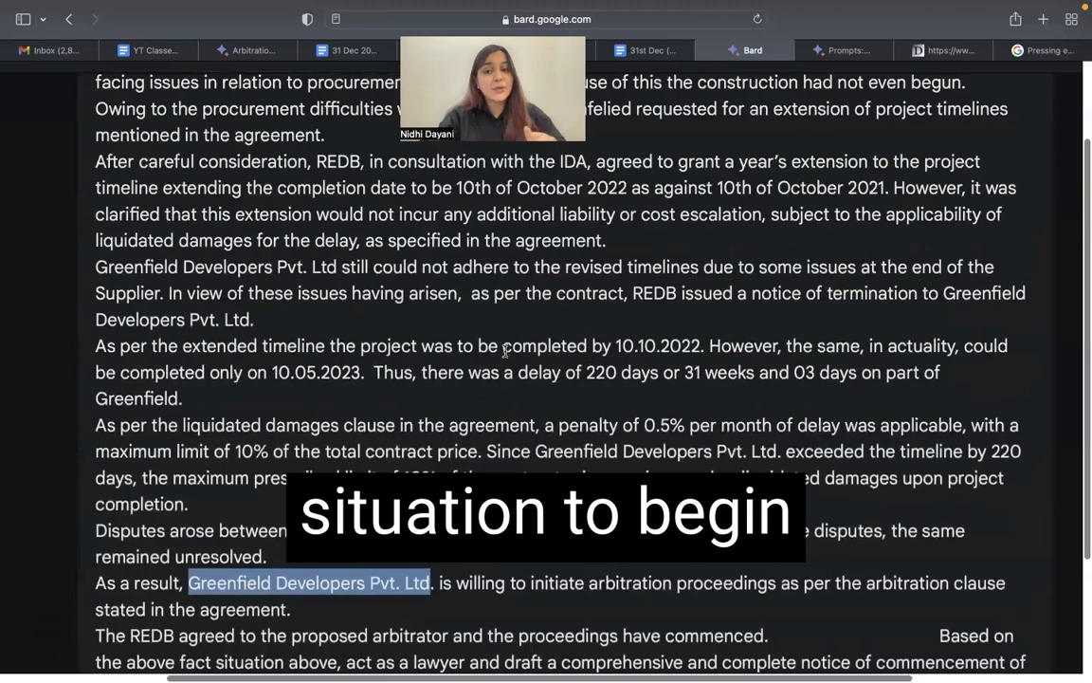
{"action": "scroll", "coordinate": [504, 354], "scroll_direction": "up", "scroll_amount": 1}
{"action": "scroll", "coordinate": [512, 376], "scroll_direction": "down", "scroll_amount": 2}
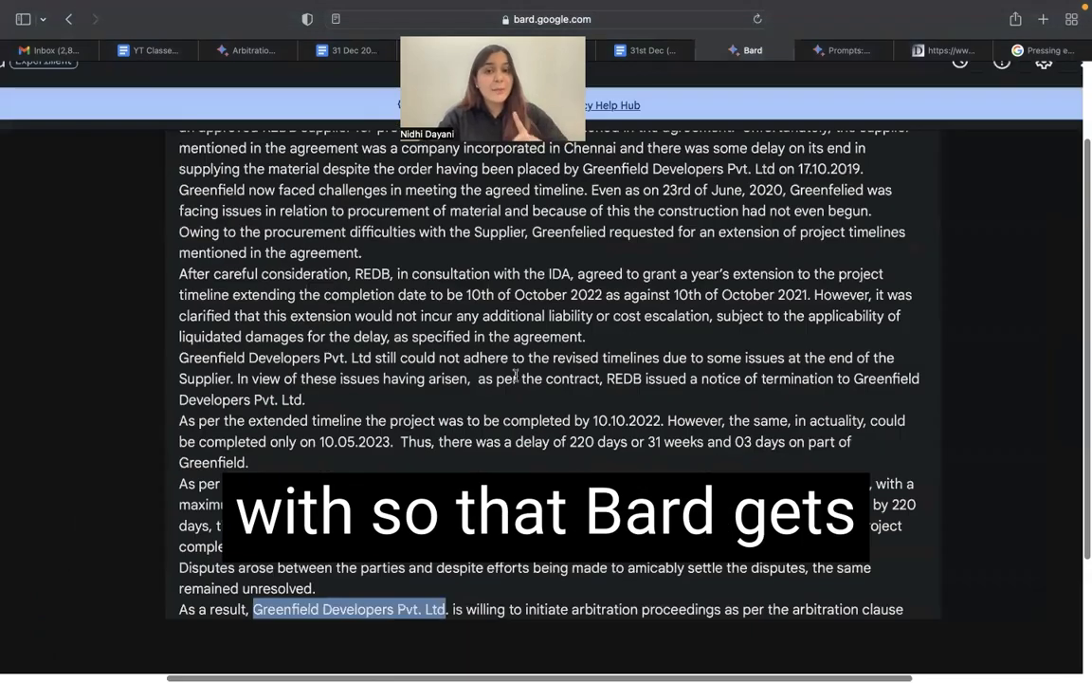
{"action": "scroll", "coordinate": [516, 376], "scroll_direction": "down", "scroll_amount": 5}
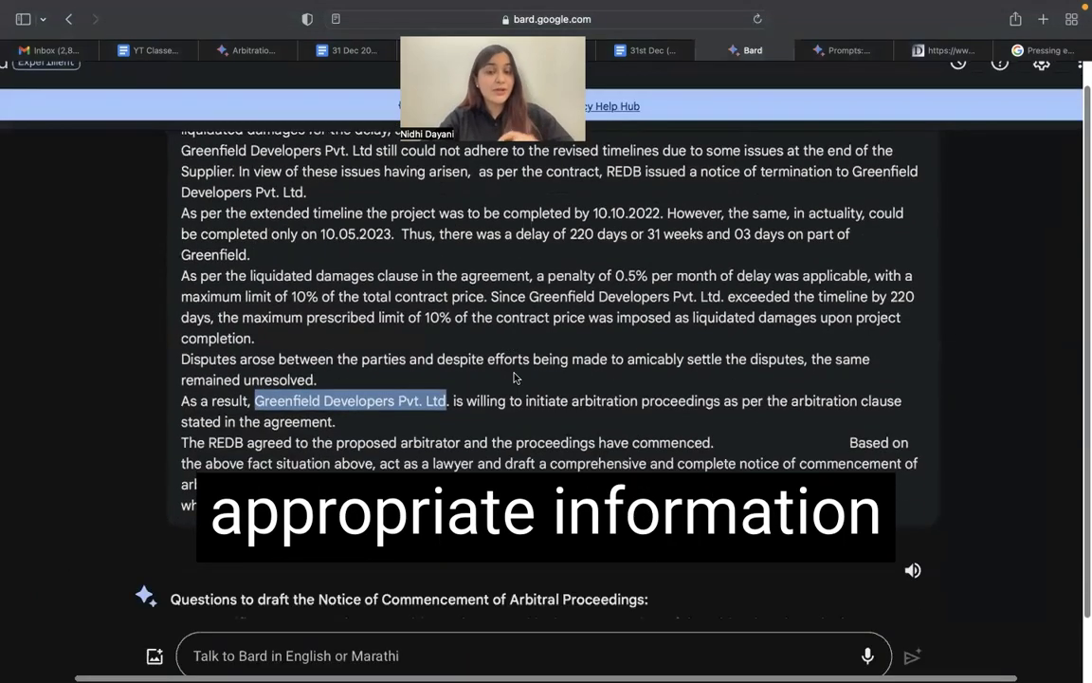
{"action": "scroll", "coordinate": [762, 385], "scroll_direction": "down", "scroll_amount": 2}
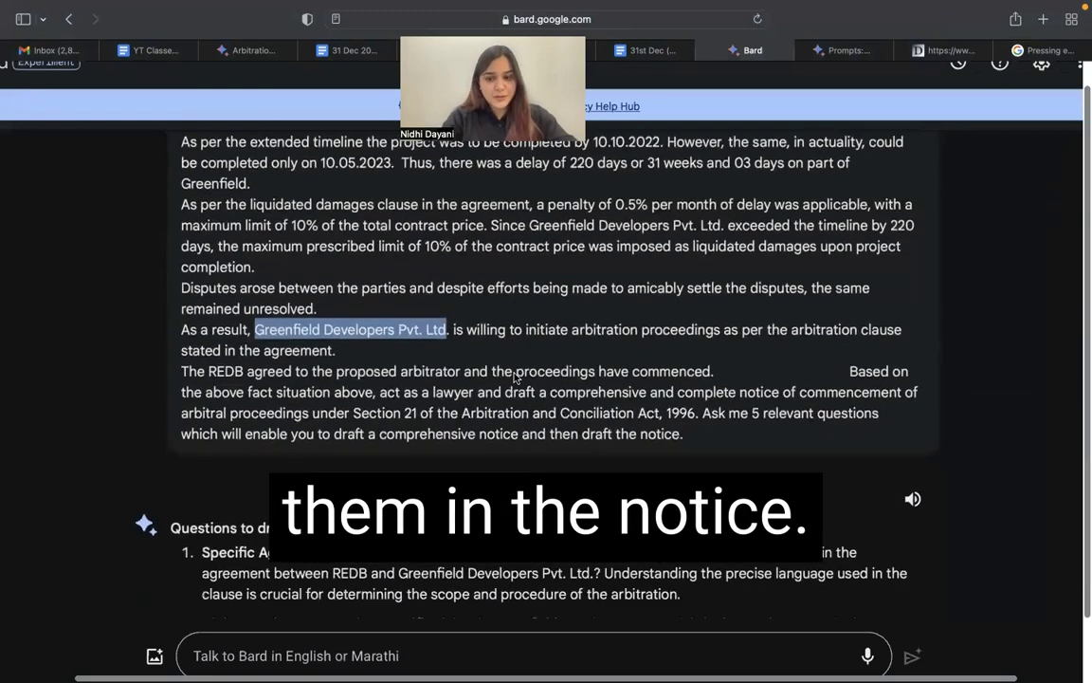
{"action": "scroll", "coordinate": [761, 385], "scroll_direction": "down", "scroll_amount": 2}
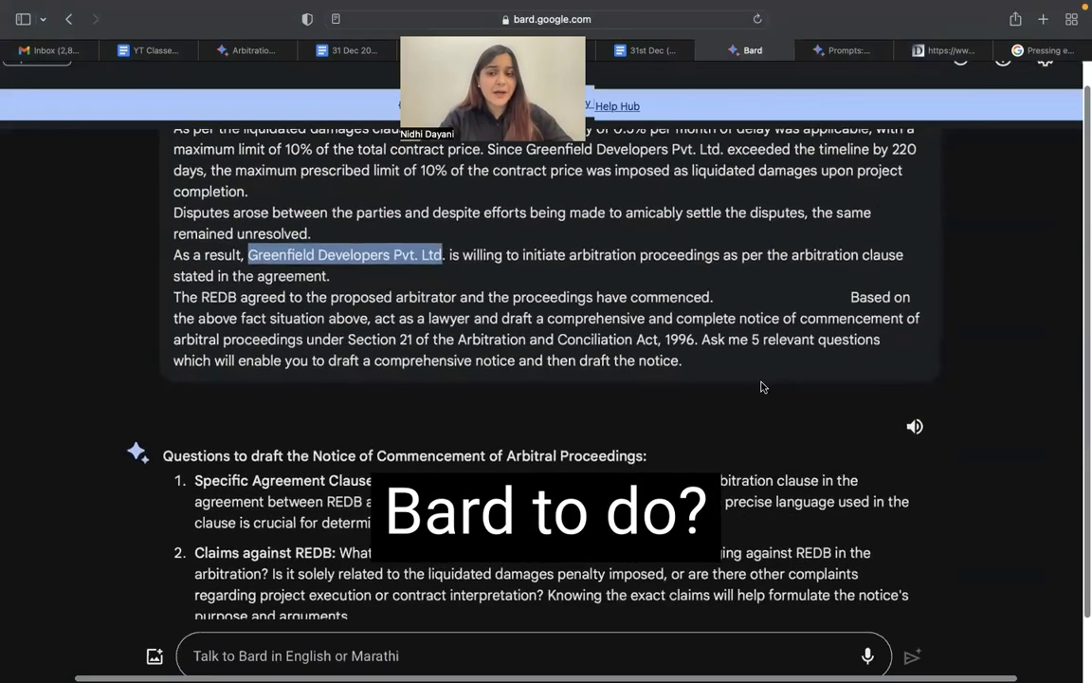
{"action": "key", "text": "super+plus"}
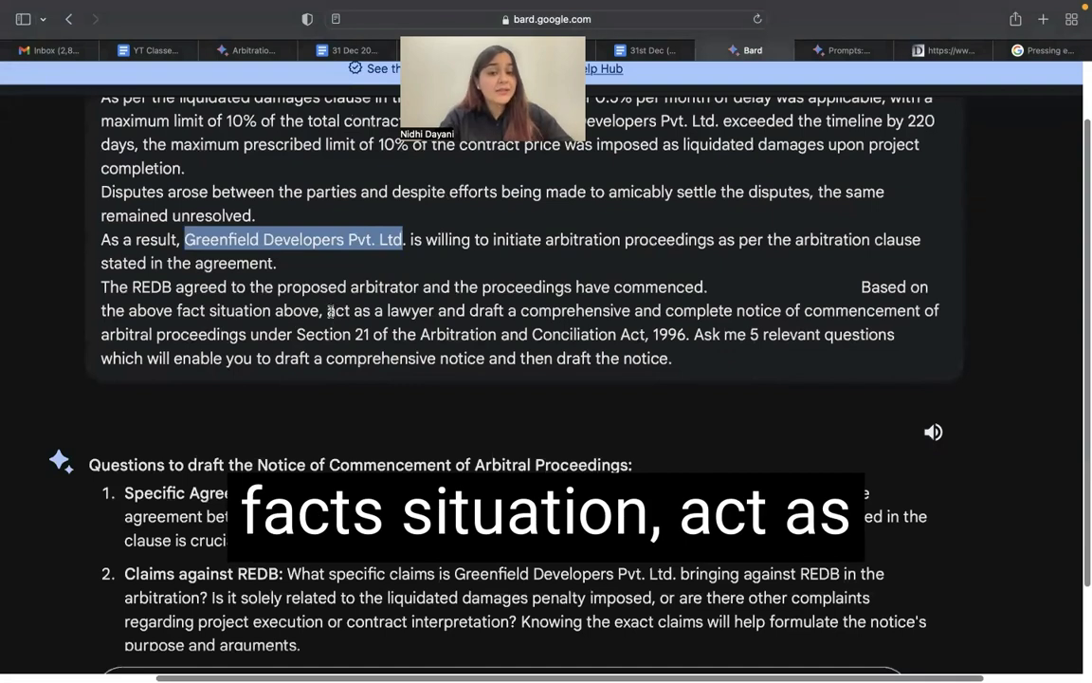
{"action": "left_click_drag", "start_coordinate": [327, 311], "coordinate": [729, 355]}
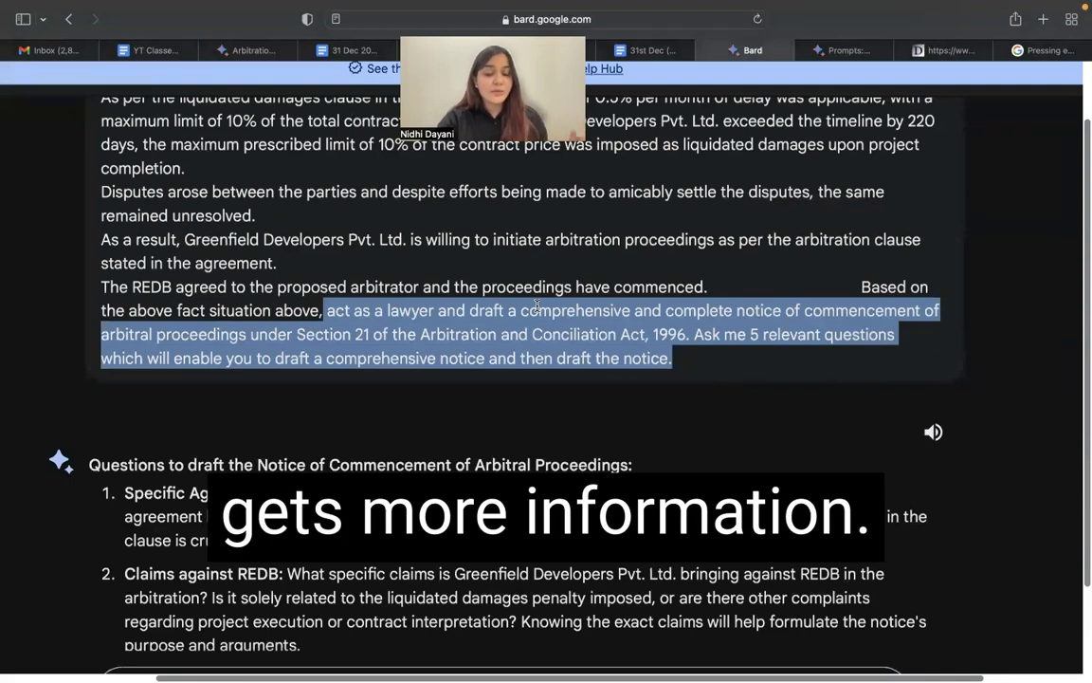
Step: Read through the five questions Bard asks for drafting the Notice of Commencement of Arbitral Proceedings
{"action": "scroll", "coordinate": [507, 378], "scroll_direction": "down", "scroll_amount": 1}
{"action": "scroll", "coordinate": [507, 378], "scroll_direction": "left", "scroll_amount": 1}
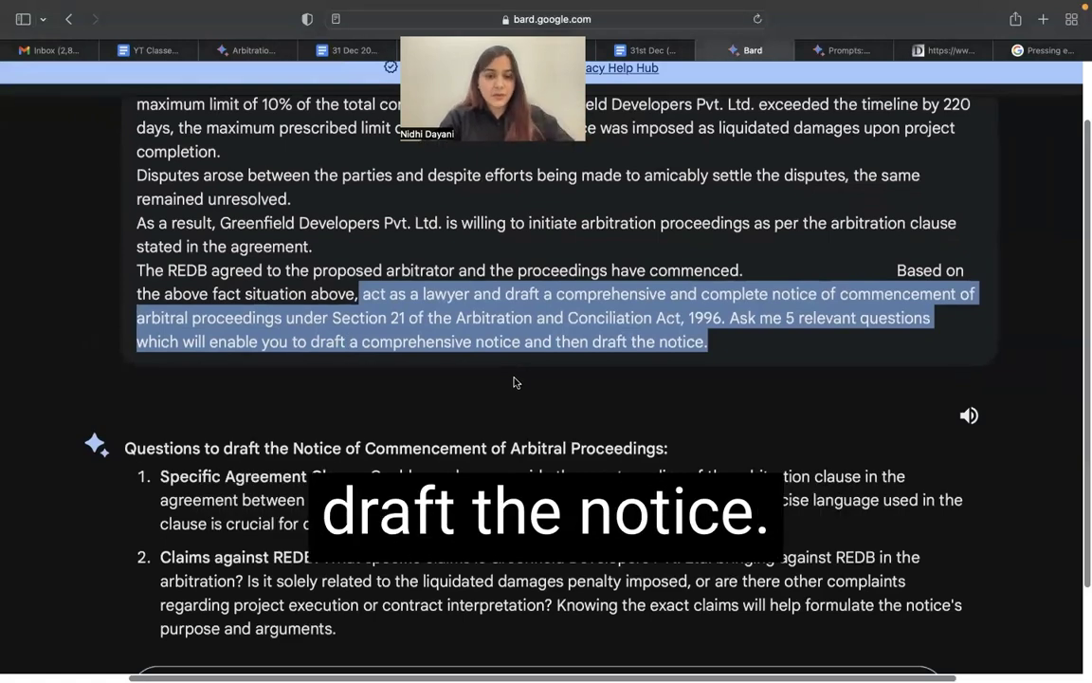
{"action": "scroll", "coordinate": [514, 382], "scroll_direction": "down", "scroll_amount": 3}
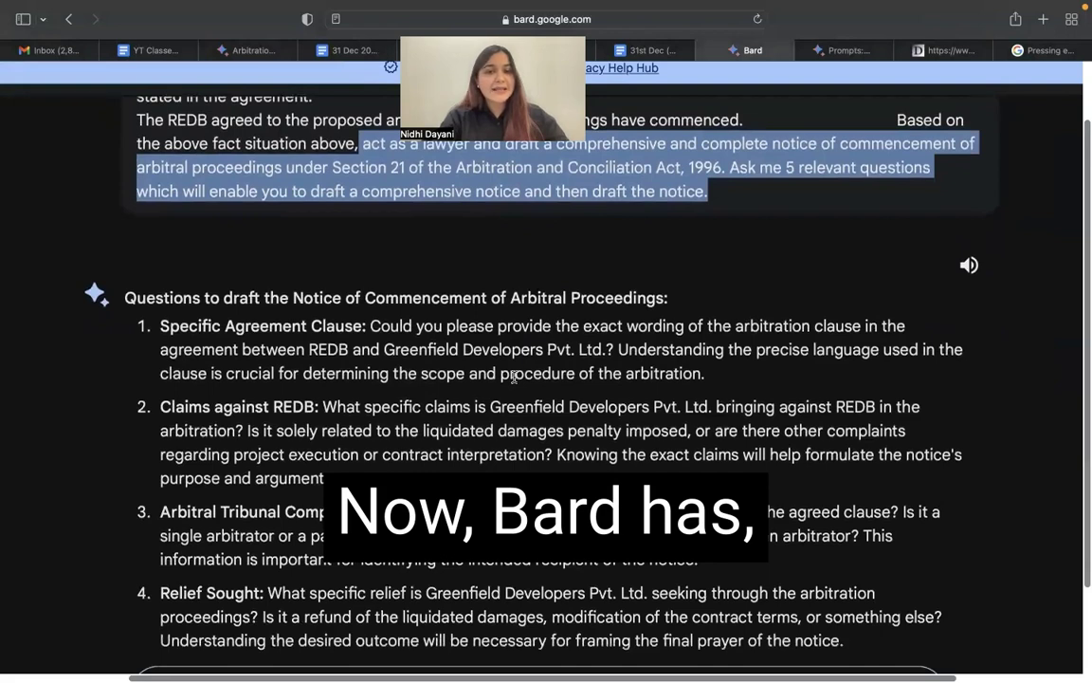
{"action": "scroll", "coordinate": [514, 378], "scroll_direction": "down", "scroll_amount": 1}
{"action": "scroll", "coordinate": [514, 376], "scroll_direction": "down", "scroll_amount": 1}
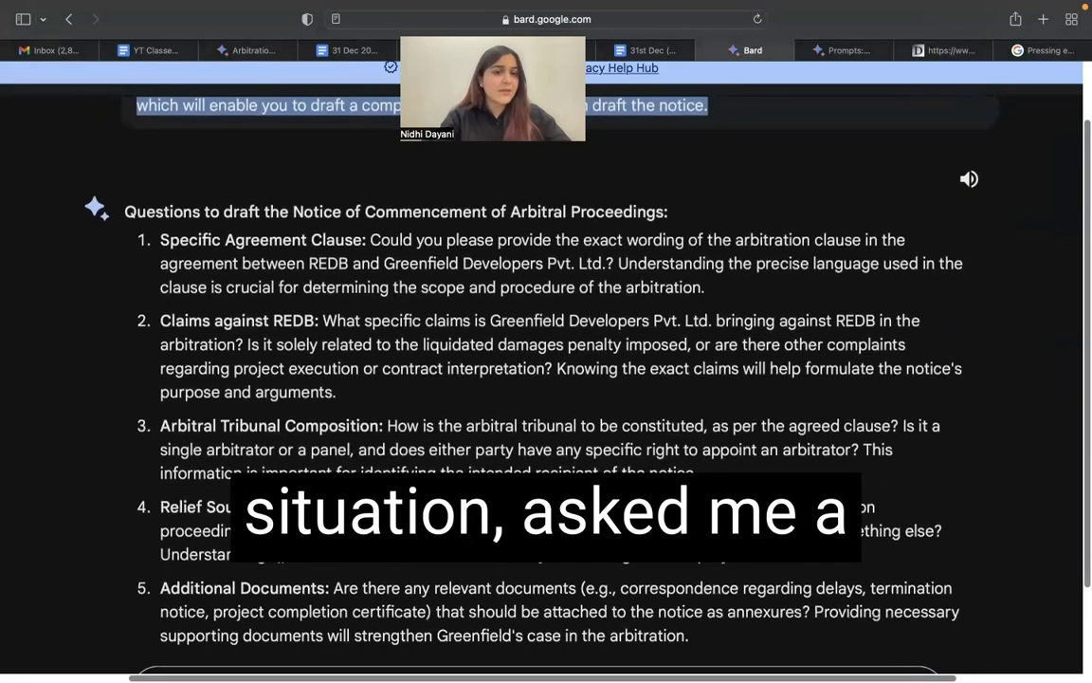
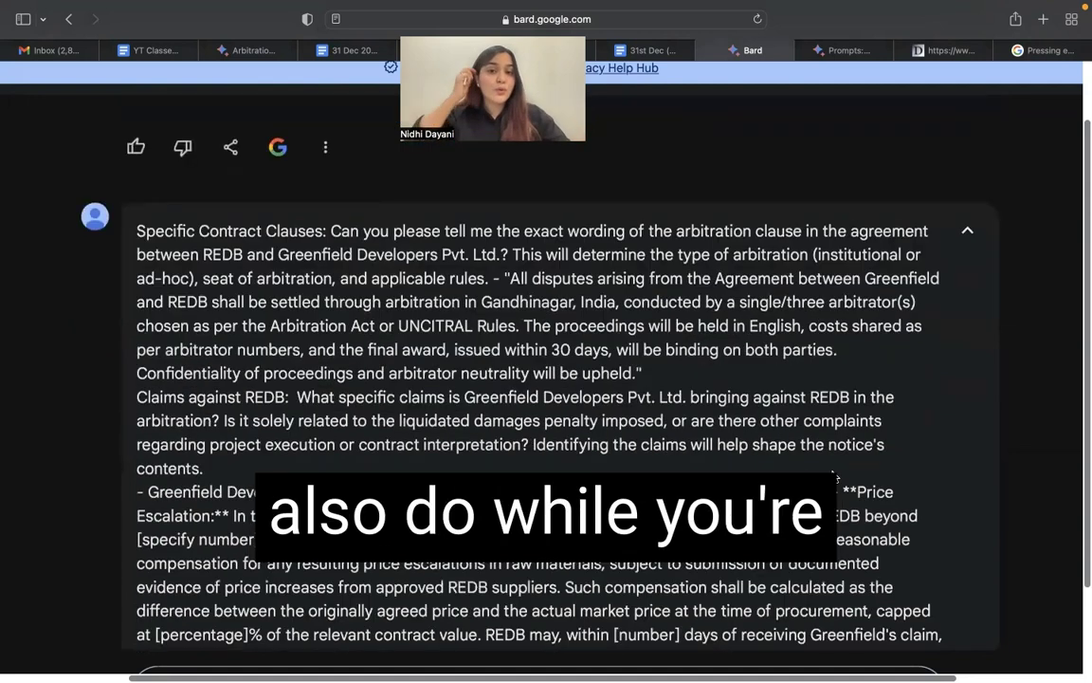
Step: Highlight the 'Specific Contract Clauses' label in the reply prompt and the quoted arbitration clause given as its answer
{"action": "left_click_drag", "start_coordinate": [136, 231], "coordinate": [326, 235]}
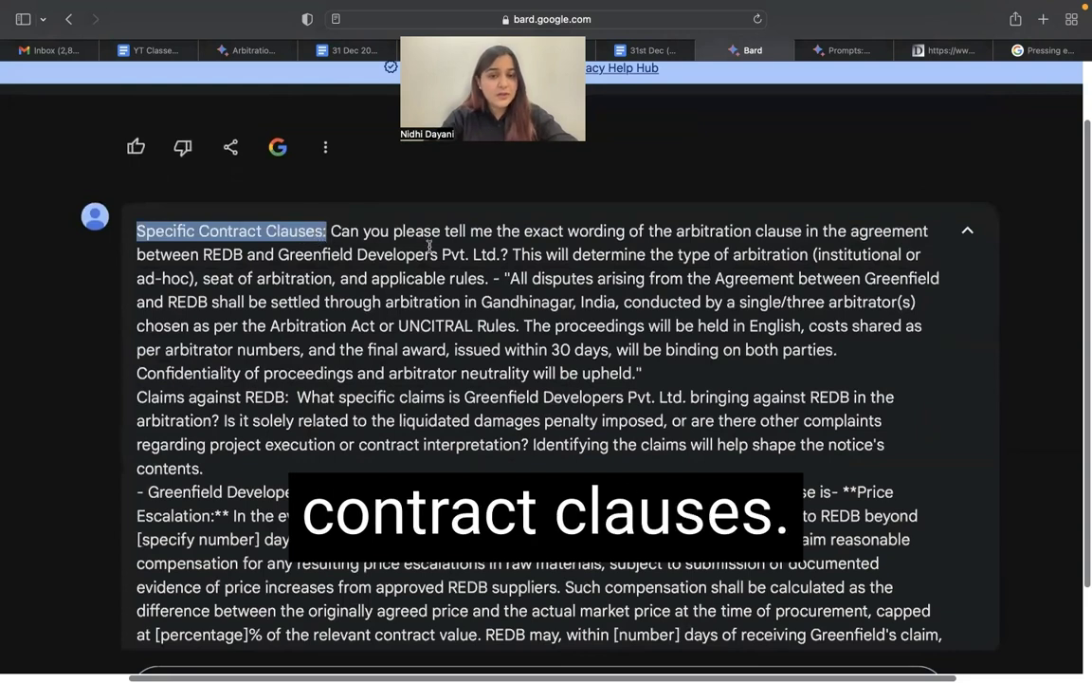
{"action": "double_click", "coordinate": [520, 278]}
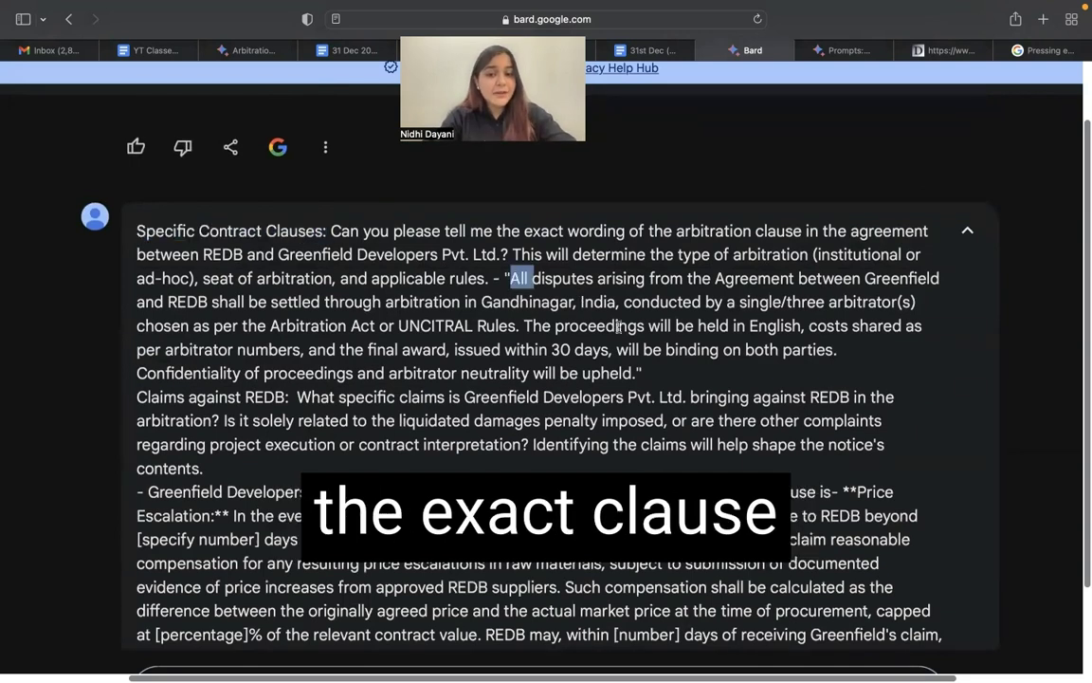
{"action": "left_click_drag", "start_coordinate": [618, 327], "coordinate": [660, 383]}
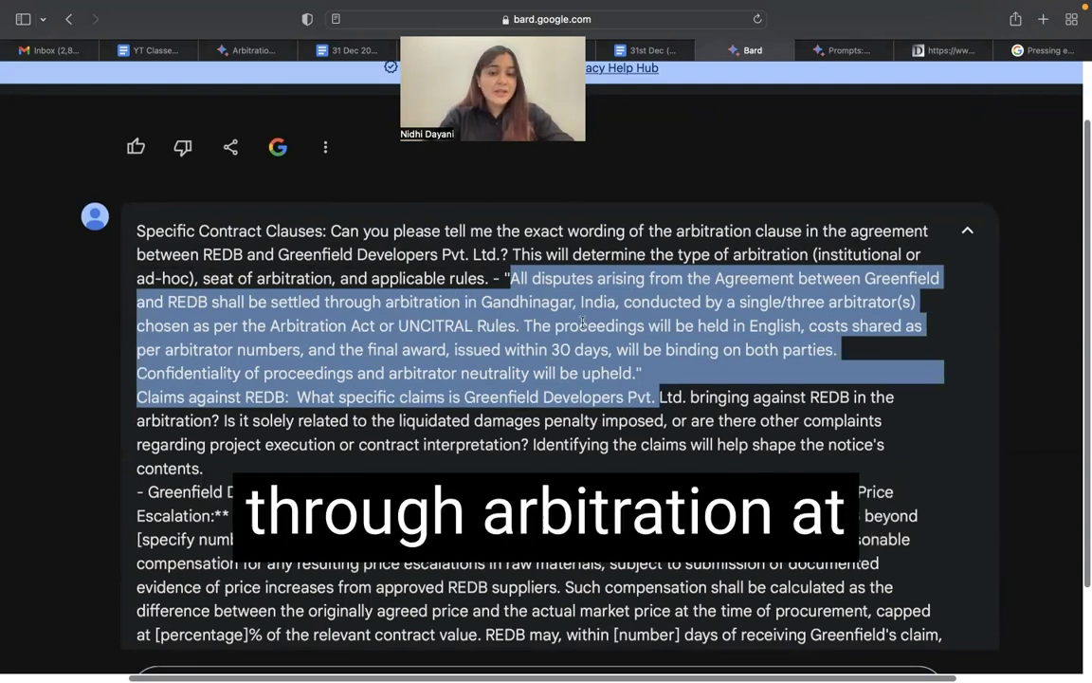
{"action": "left_click_drag", "start_coordinate": [649, 373], "coordinate": [502, 281]}
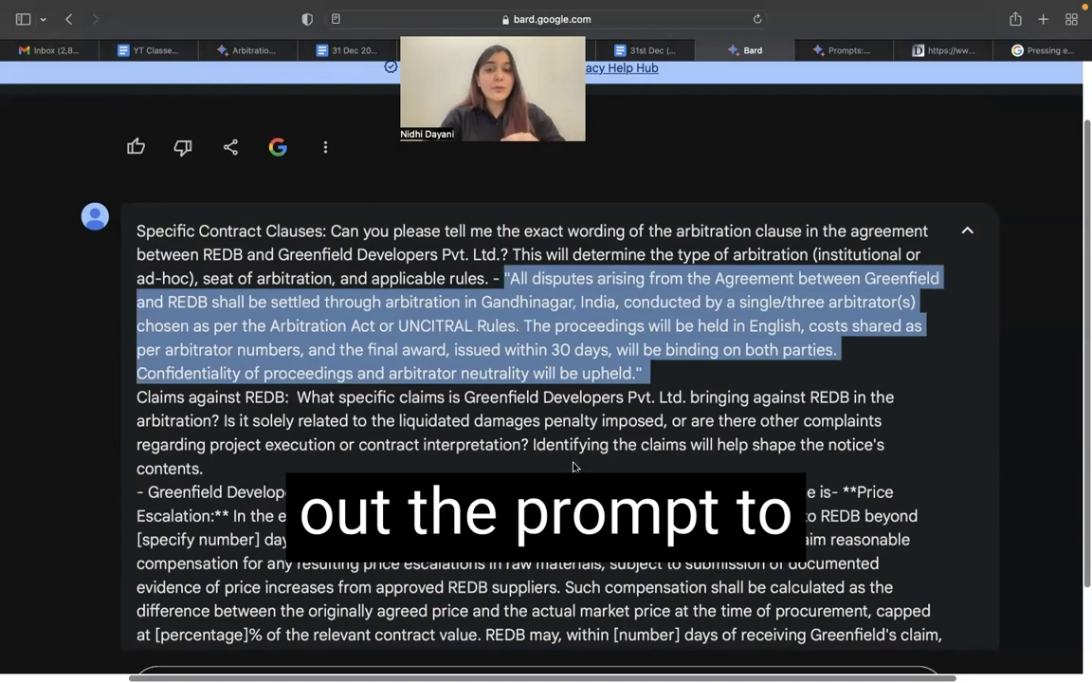
Step: Highlight the answer on Greenfield's claim for escalated costs, followed by the quoted Price Escalation clause
{"action": "scroll", "coordinate": [572, 466], "scroll_direction": "down", "scroll_amount": 3}
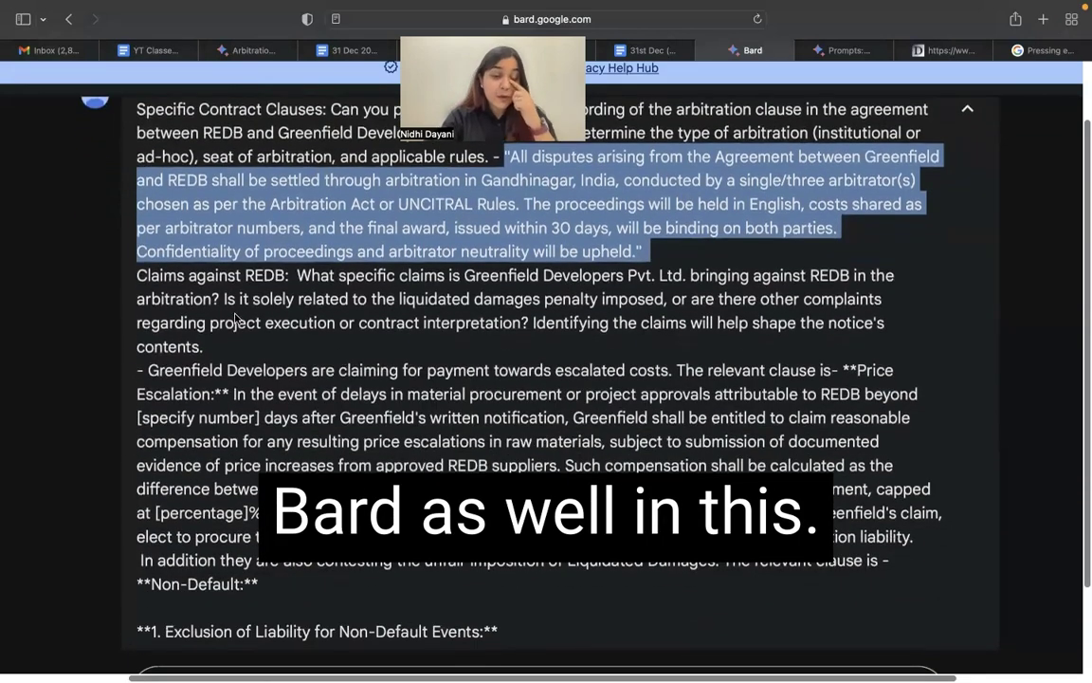
{"action": "scroll", "coordinate": [390, 328], "scroll_direction": "down", "scroll_amount": 1}
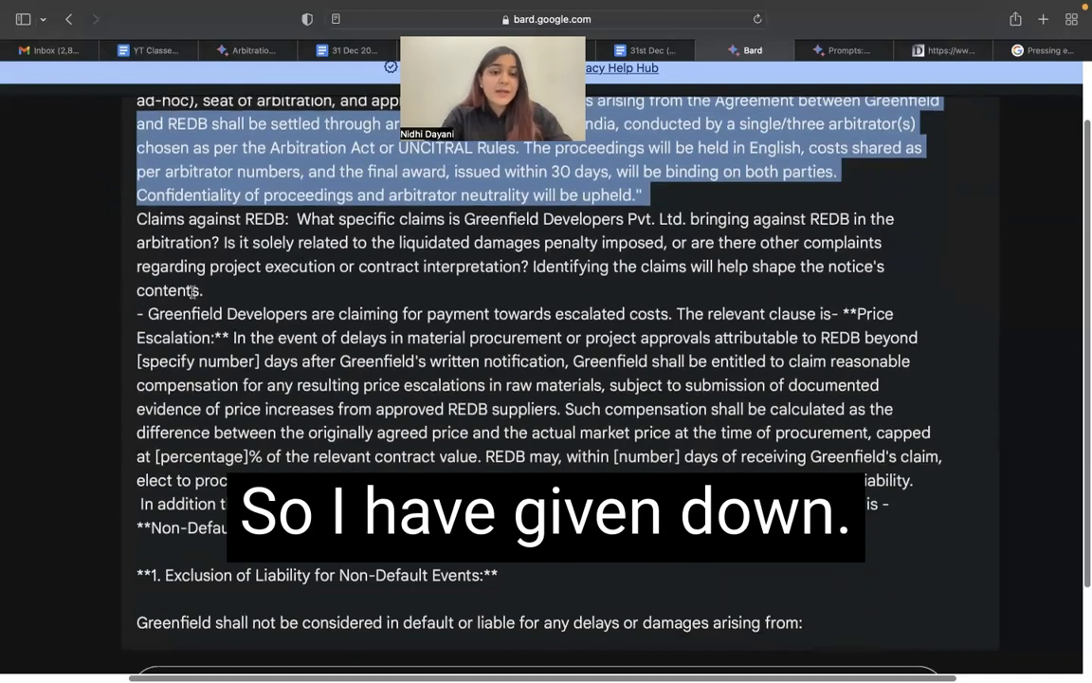
{"action": "left_click_drag", "start_coordinate": [144, 313], "coordinate": [674, 313]}
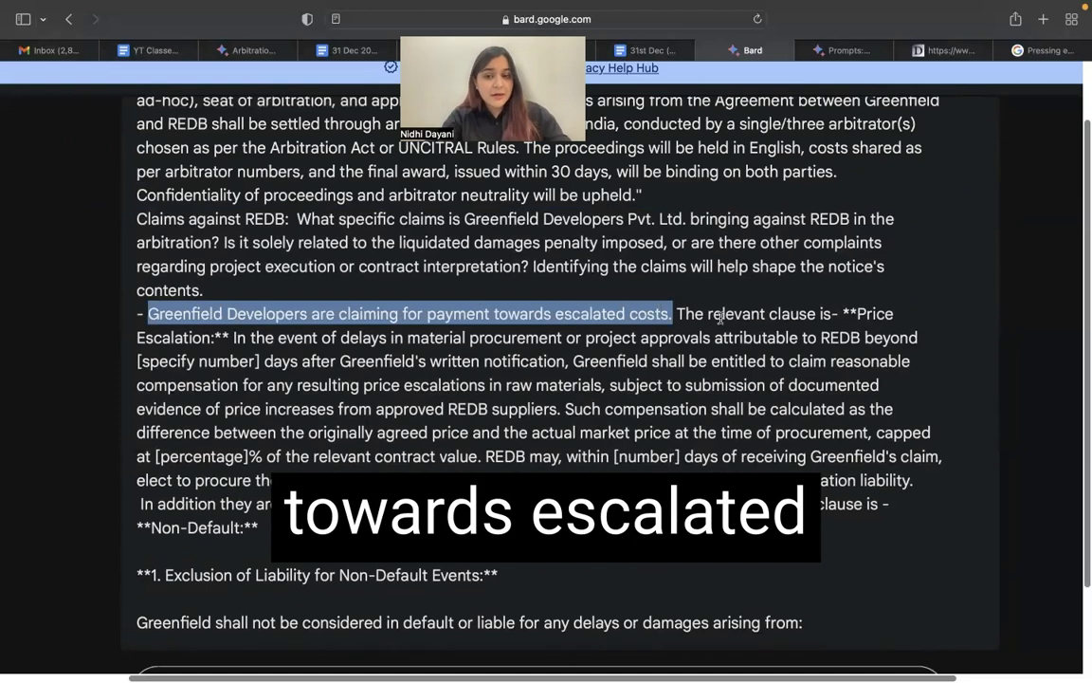
{"action": "left_click_drag", "start_coordinate": [676, 314], "coordinate": [863, 528]}
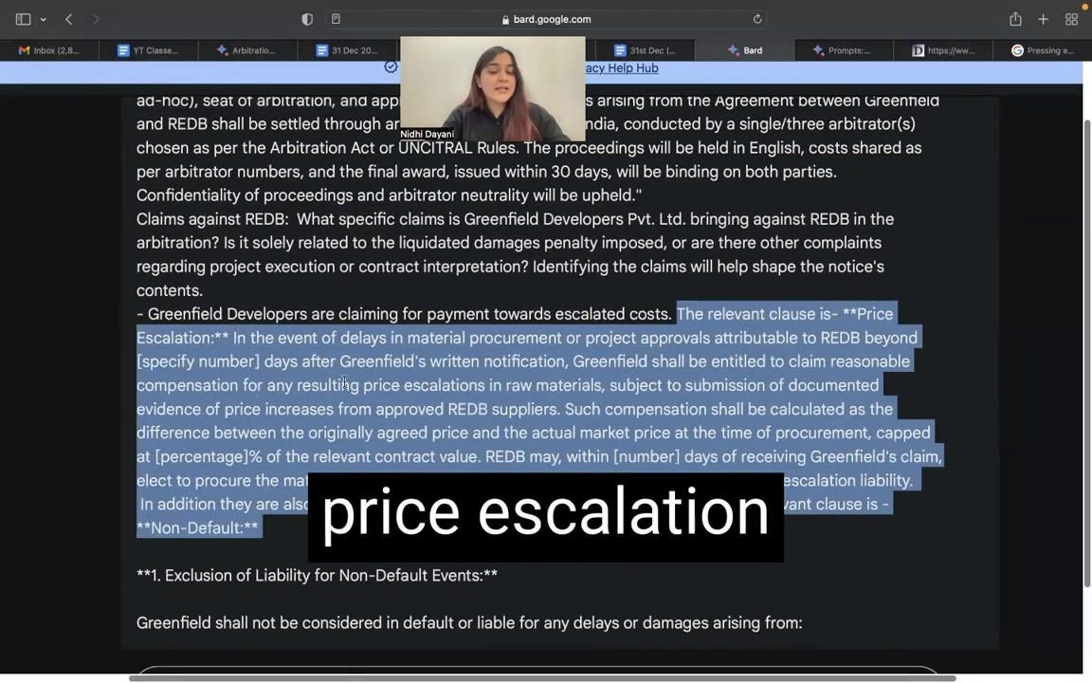
Step: Highlight the 'Non-Default' label and its sub-clauses from 'Exclusion of Liability' through 'No Liquidated Damages'
{"action": "scroll", "coordinate": [560, 402], "scroll_direction": "down", "scroll_amount": 5}
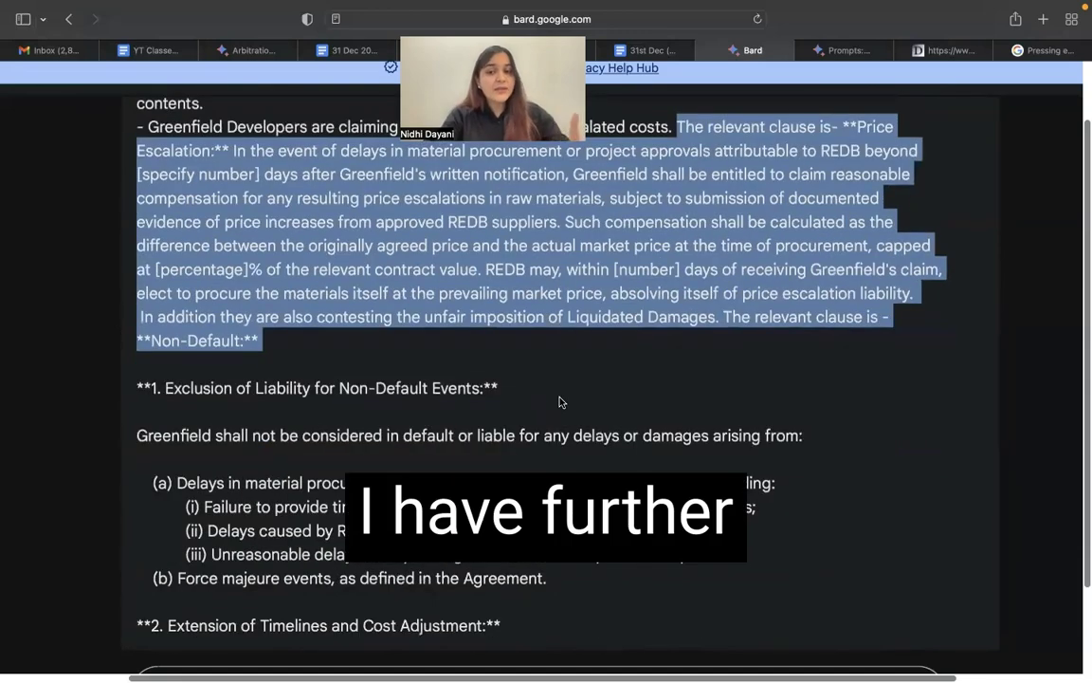
{"action": "left_click", "coordinate": [738, 320]}
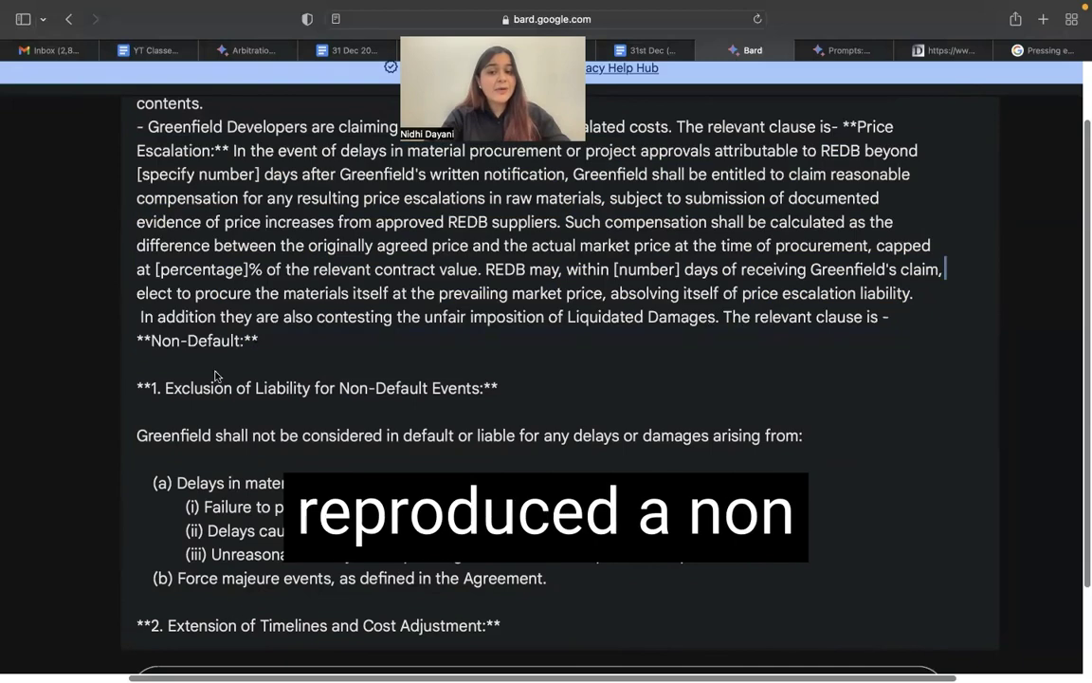
{"action": "left_click_drag", "start_coordinate": [144, 341], "coordinate": [275, 347]}
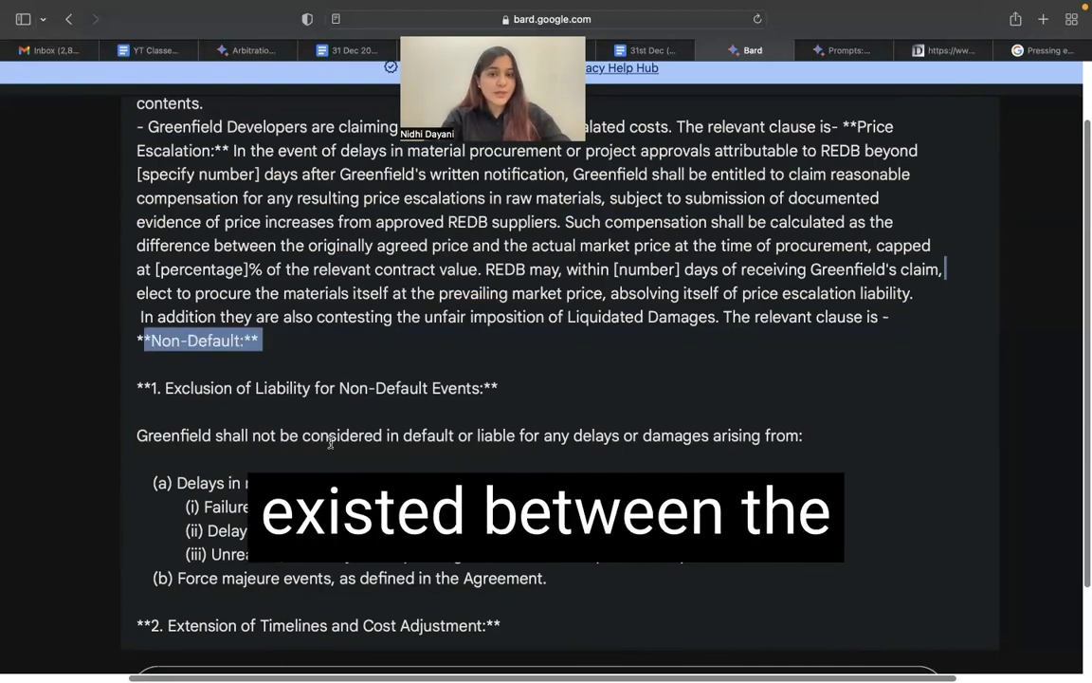
{"action": "scroll", "coordinate": [331, 443], "scroll_direction": "down", "scroll_amount": 2}
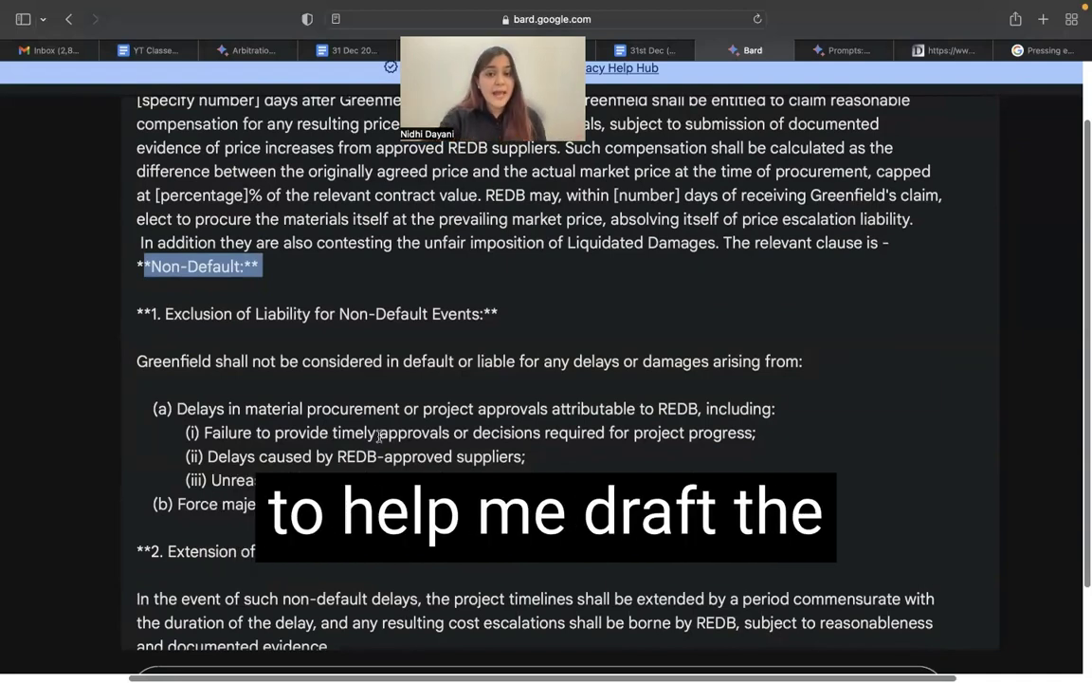
{"action": "scroll", "coordinate": [378, 437], "scroll_direction": "down", "scroll_amount": 3}
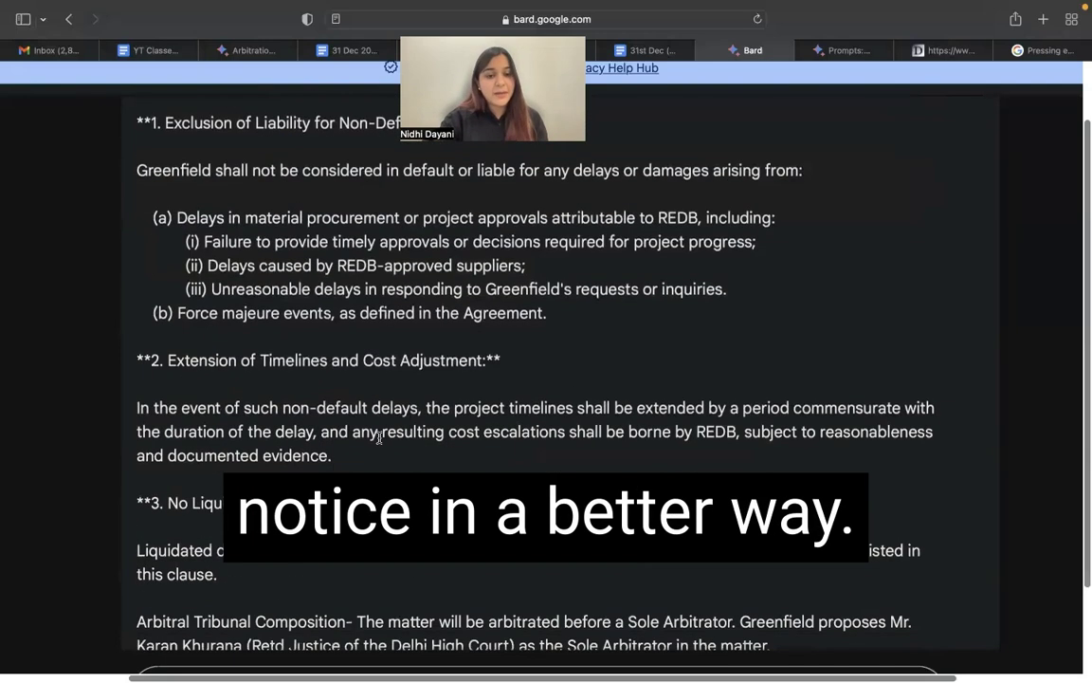
{"action": "left_click_drag", "start_coordinate": [164, 123], "coordinate": [360, 503]}
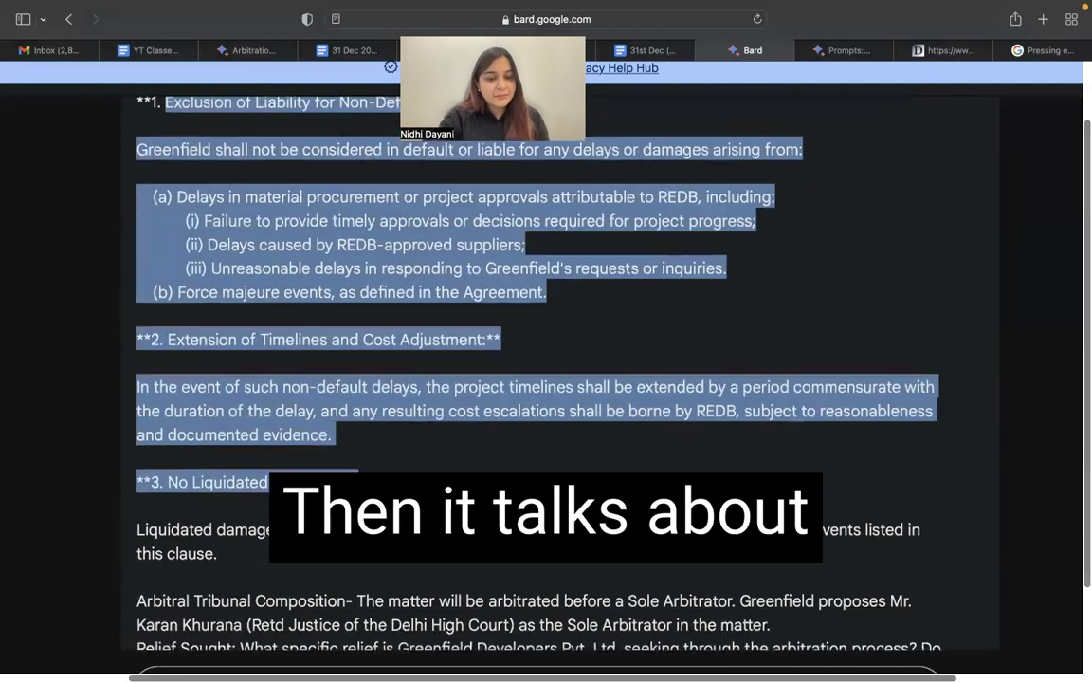
Step: Highlight the 'Arbitral Tribunal Composition' answer, covering the reference to a Sole Arbitrator and the arbitrator Greenfield proposes
{"action": "scroll", "coordinate": [294, 485], "scroll_direction": "down", "scroll_amount": 3}
{"action": "left_click_drag", "start_coordinate": [145, 406], "coordinate": [330, 410]}
{"action": "scroll", "coordinate": [332, 412], "scroll_direction": "down", "scroll_amount": 3}
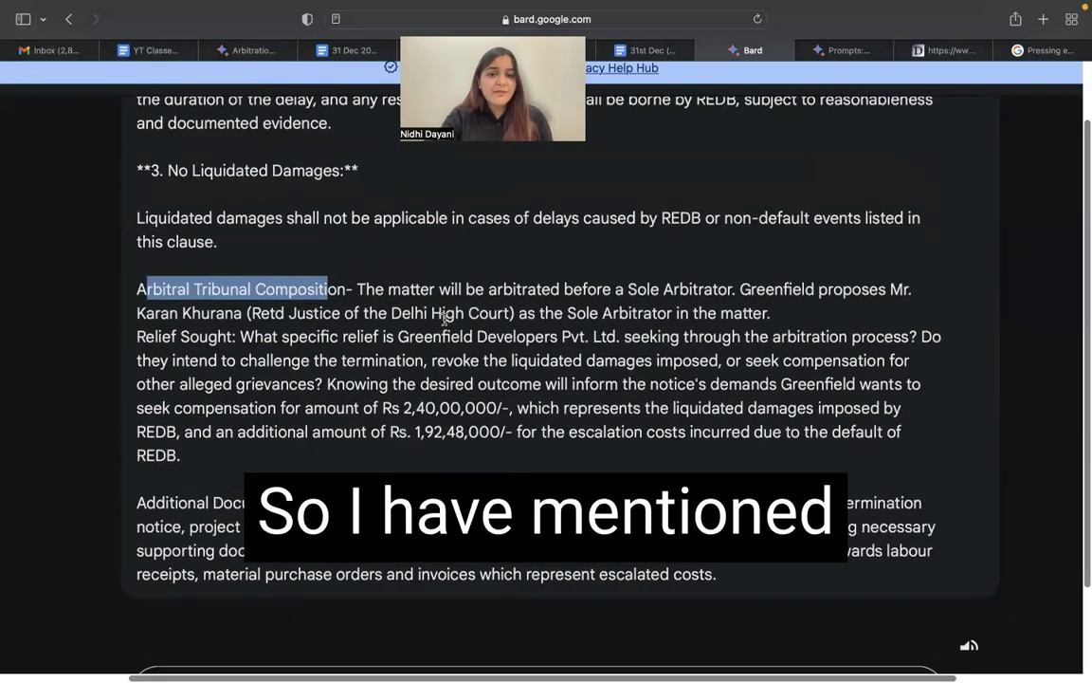
{"action": "left_click_drag", "start_coordinate": [475, 289], "coordinate": [754, 289]}
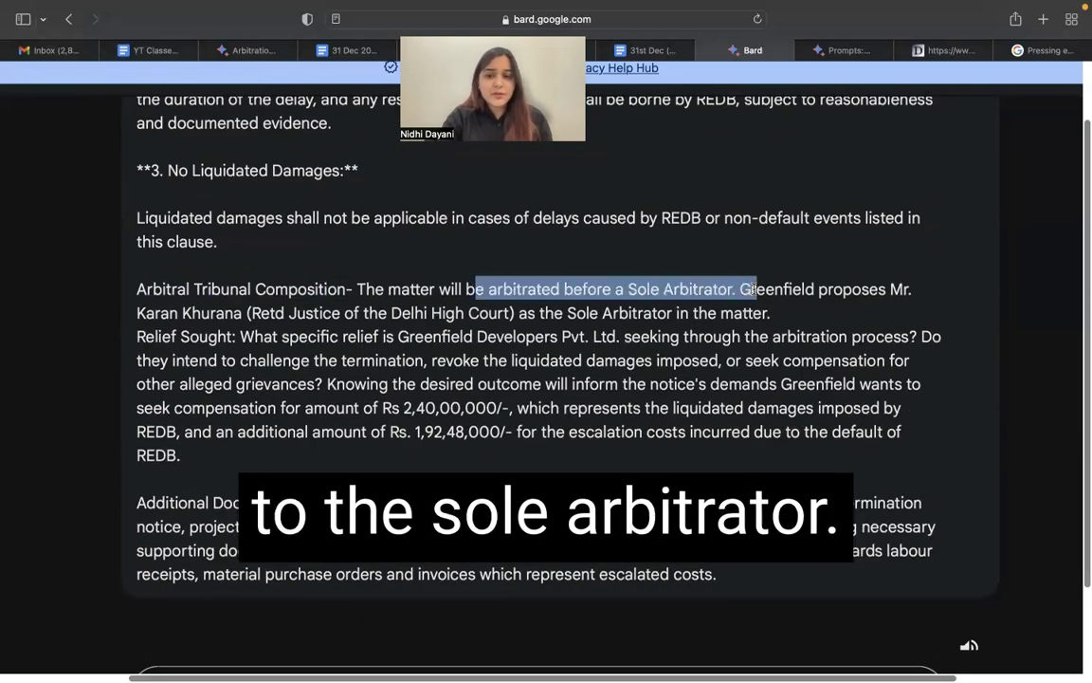
{"action": "left_click_drag", "start_coordinate": [888, 289], "coordinate": [889, 317]}
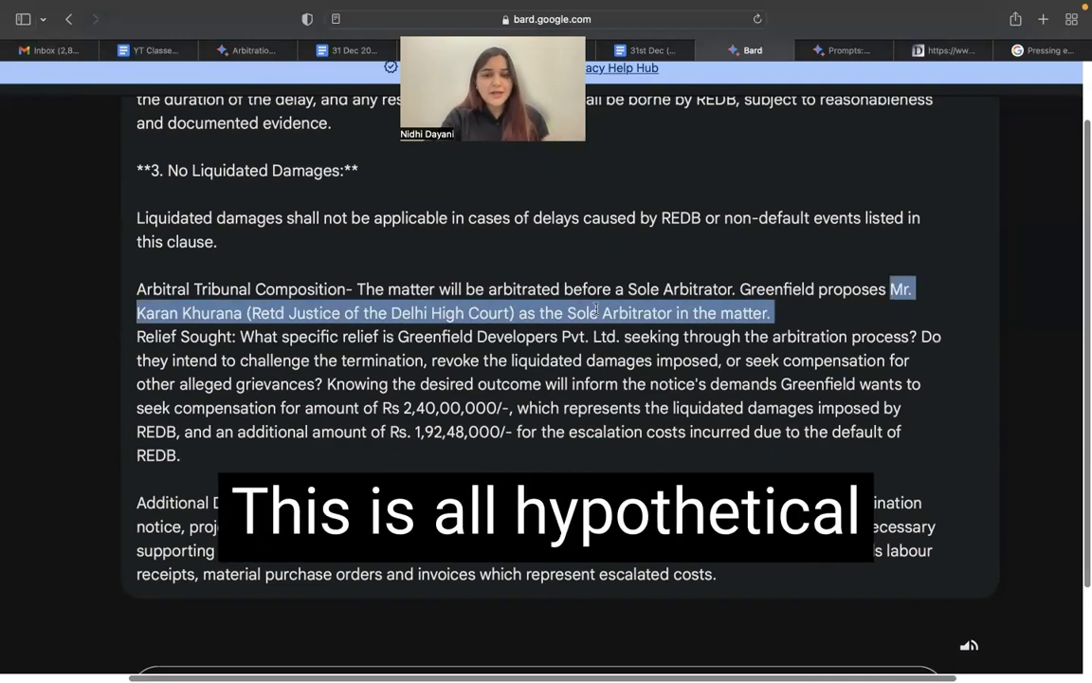
Step: Highlight the 'Relief Sought' label and the answer on compensation for liquidated damages and escalation costs
{"action": "scroll", "coordinate": [595, 308], "scroll_direction": "down", "scroll_amount": 2}
{"action": "scroll", "coordinate": [689, 257], "scroll_direction": "down", "scroll_amount": 2}
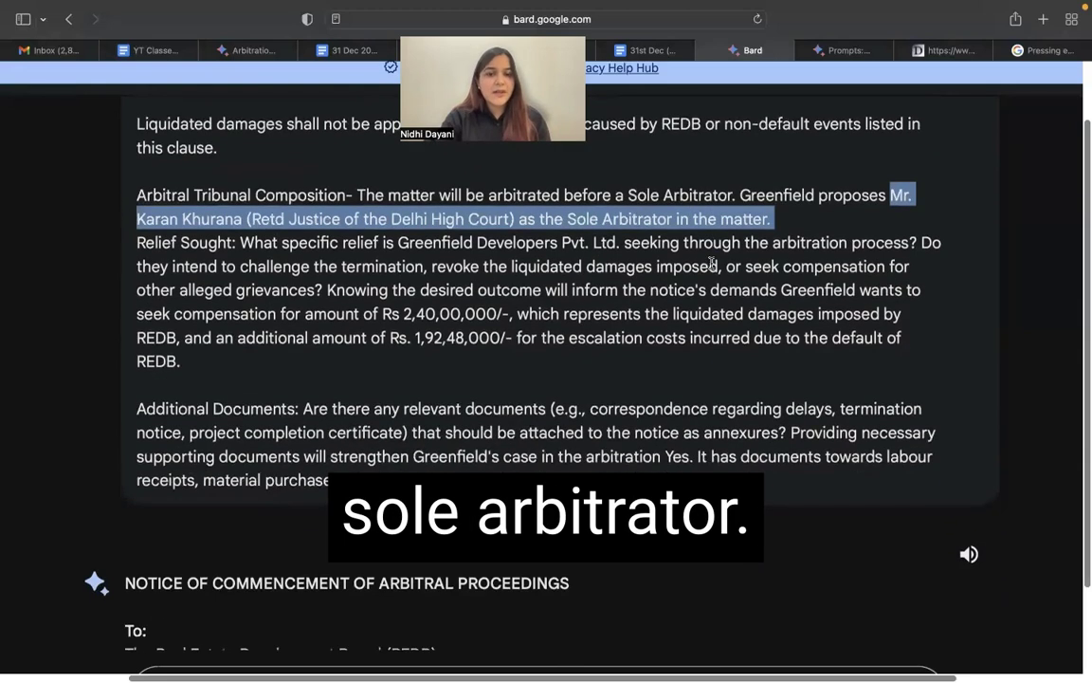
{"action": "left_click_drag", "start_coordinate": [138, 245], "coordinate": [232, 245]}
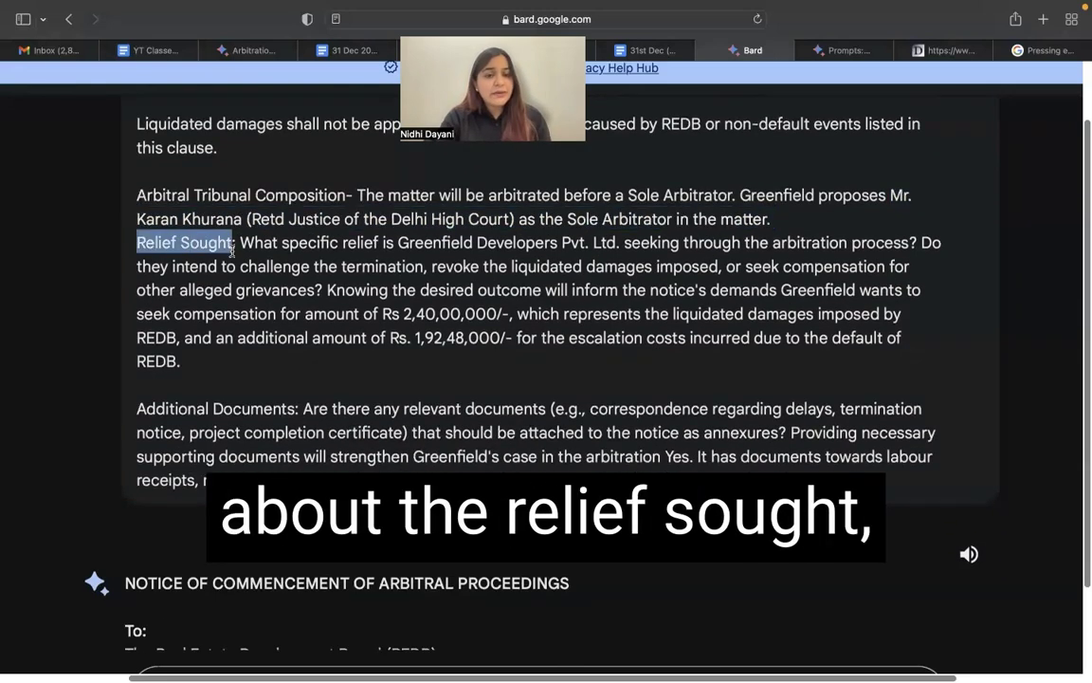
{"action": "left_click_drag", "start_coordinate": [781, 290], "coordinate": [371, 360]}
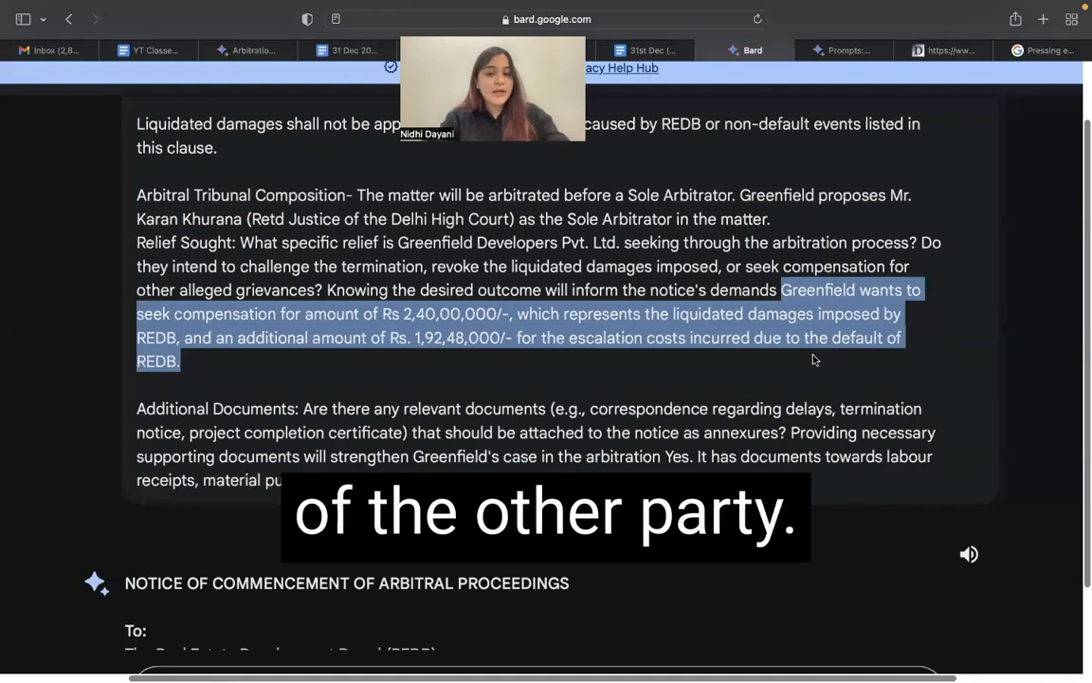
Step: Review the end of the reply prompt and highlight the whole 'Additional Documents' question and answer
{"action": "scroll", "coordinate": [572, 325], "scroll_direction": "down", "scroll_amount": 3}
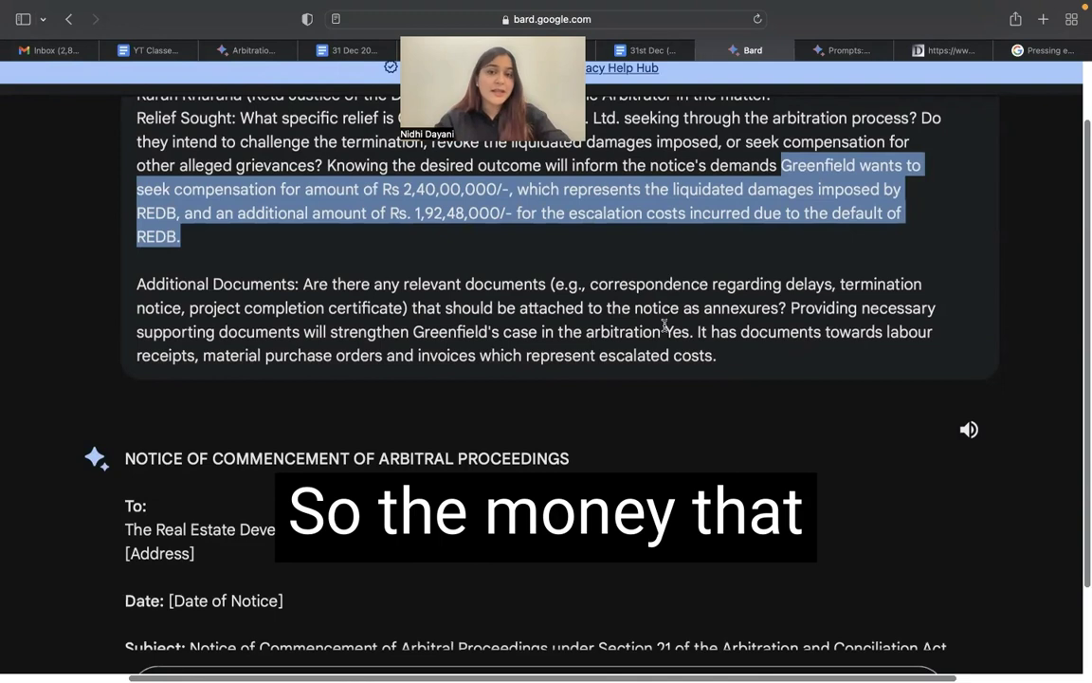
{"action": "scroll", "coordinate": [664, 325], "scroll_direction": "down", "scroll_amount": 1}
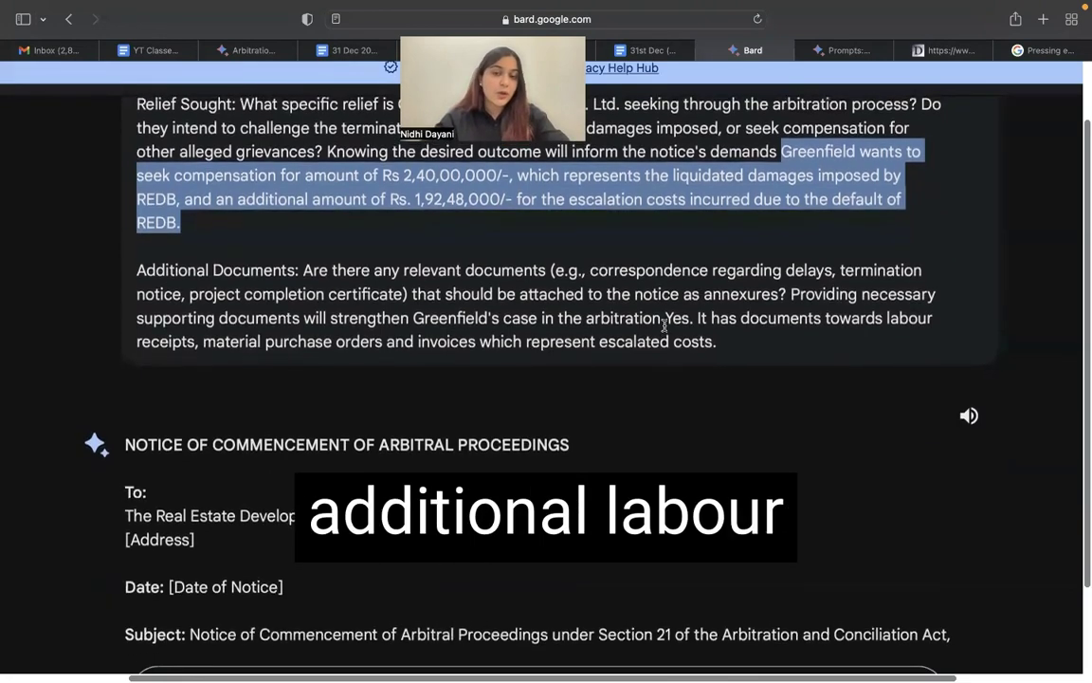
{"action": "scroll", "coordinate": [664, 327], "scroll_direction": "up", "scroll_amount": 2}
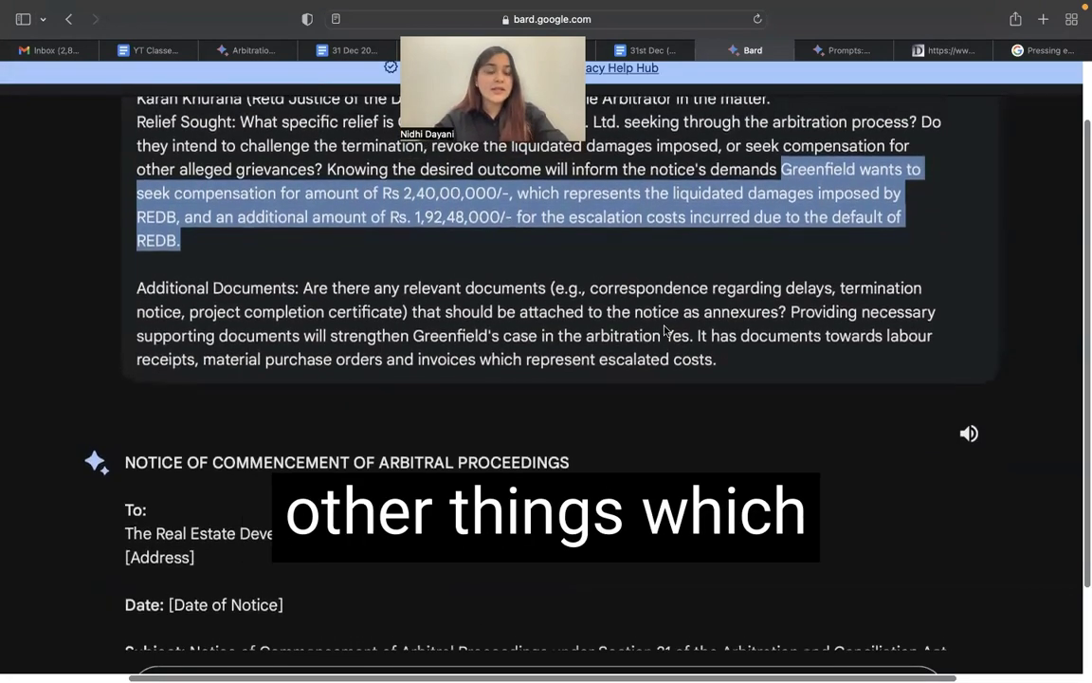
{"action": "scroll", "coordinate": [664, 329], "scroll_direction": "down", "scroll_amount": 1}
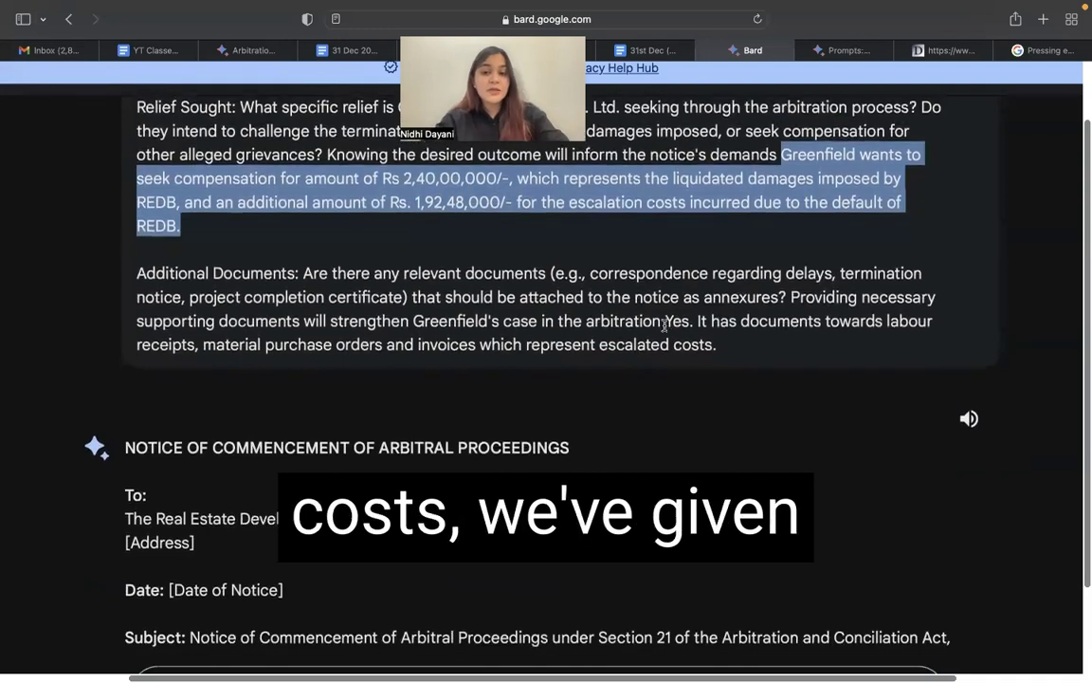
{"action": "left_click_drag", "start_coordinate": [730, 347], "coordinate": [113, 256]}
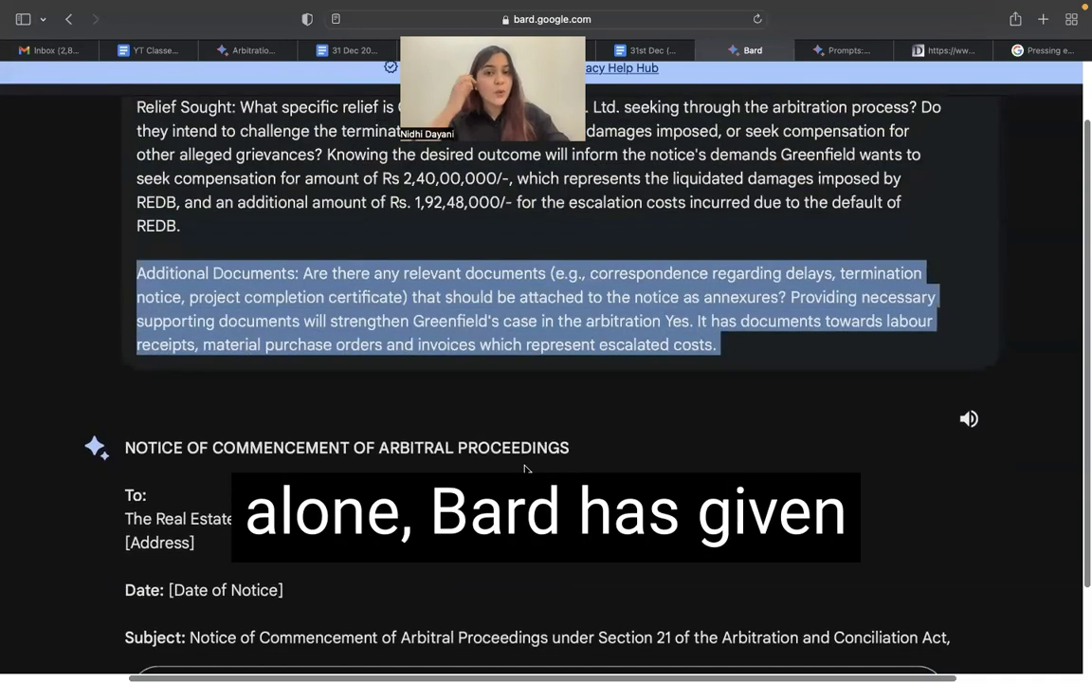
Step: Highlight the title of Bard's drafted notice, followed by the addressee block for The Real Estate Development Board (REDB)
{"action": "scroll", "coordinate": [525, 469], "scroll_direction": "down", "scroll_amount": 5}
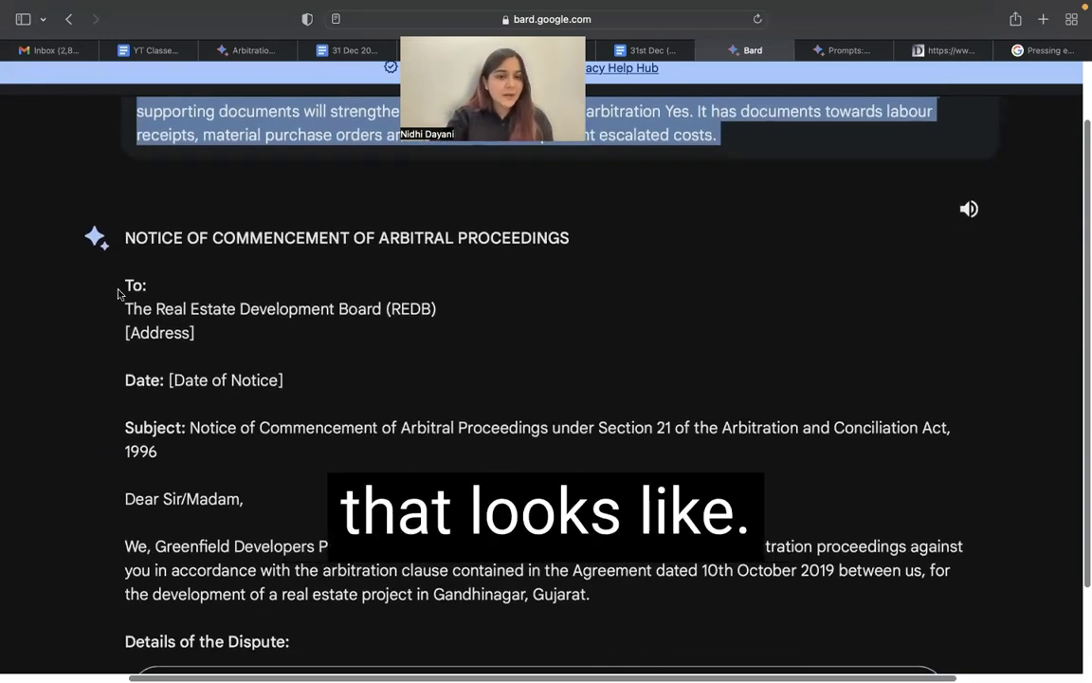
{"action": "left_click", "coordinate": [128, 235]}
{"action": "left_click_drag", "start_coordinate": [128, 235], "coordinate": [569, 237]}
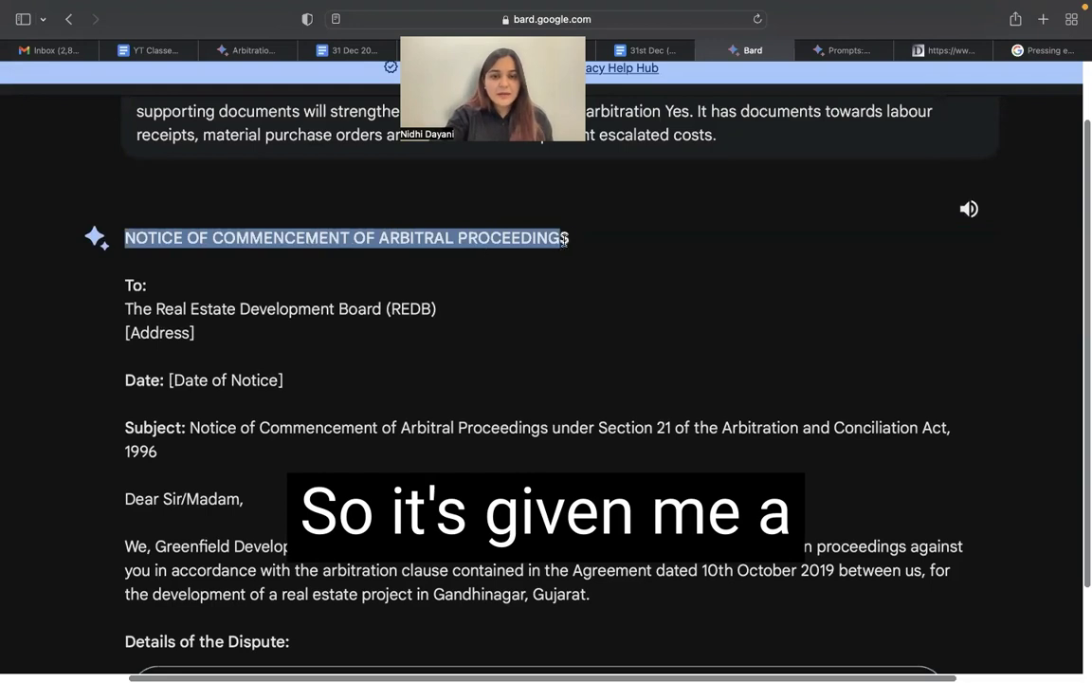
{"action": "left_click_drag", "start_coordinate": [127, 284], "coordinate": [190, 333]}
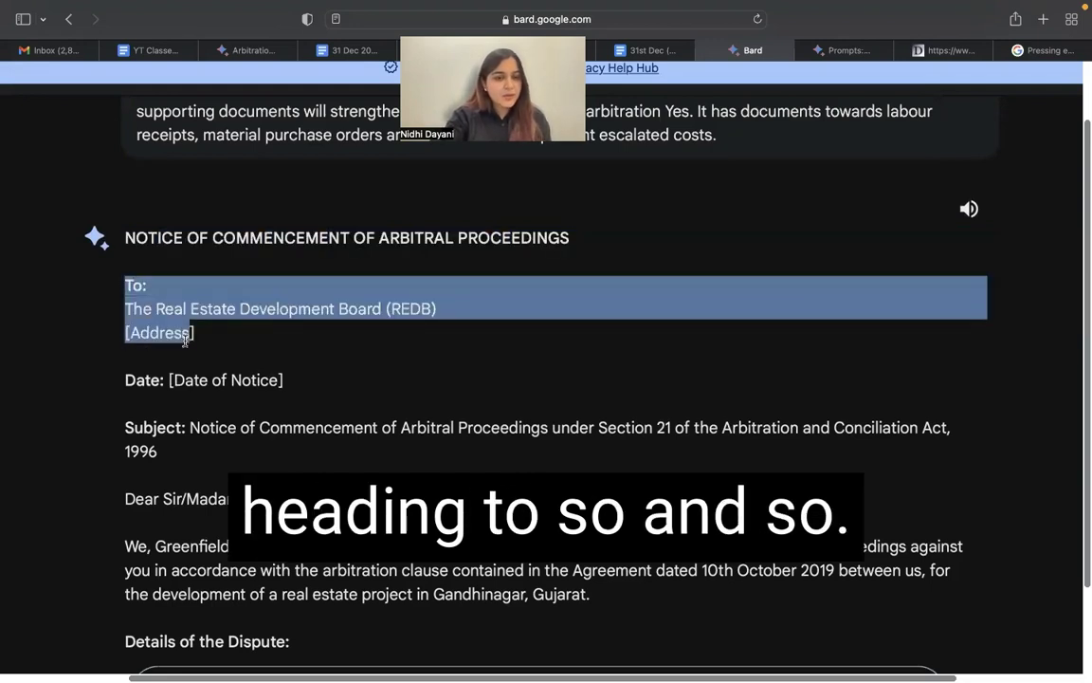
Step: Highlight the notice's date line and its subject line citing Section 21 of the Arbitration and Conciliation Act, 1996
{"action": "scroll", "coordinate": [183, 341], "scroll_direction": "down", "scroll_amount": 3}
{"action": "left_click_drag", "start_coordinate": [126, 263], "coordinate": [298, 259]}
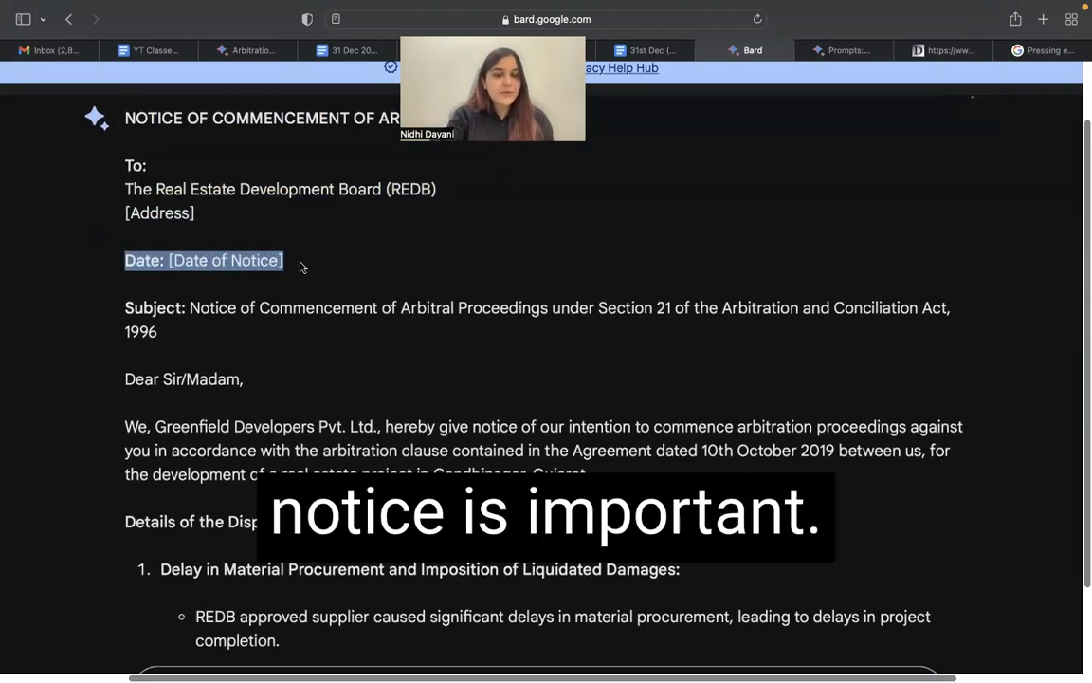
{"action": "left_click_drag", "start_coordinate": [131, 309], "coordinate": [189, 351]}
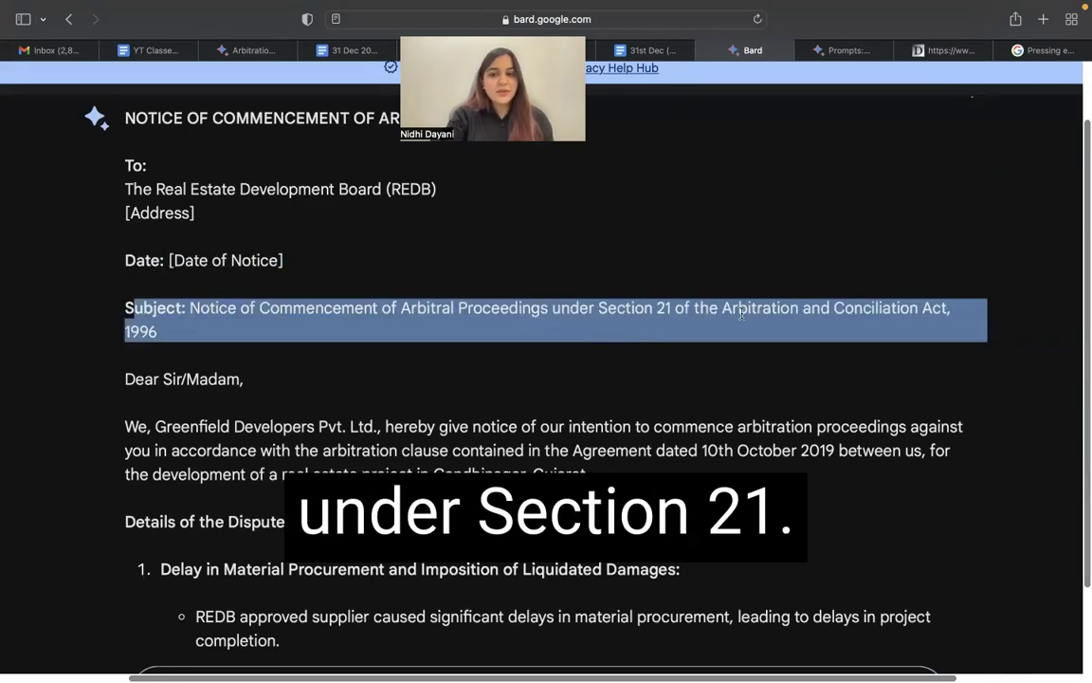
{"action": "scroll", "coordinate": [407, 423], "scroll_direction": "down", "scroll_amount": 3}
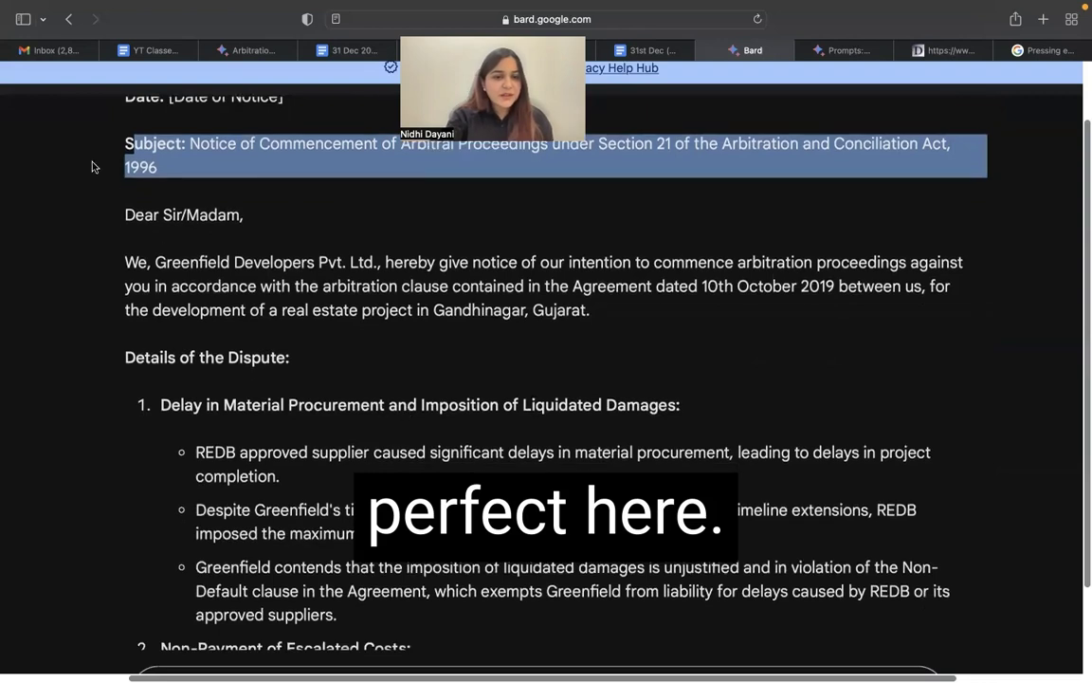
Step: Highlight the notice's opening paragraph introducing Greenfield Developers Pvt. Ltd., followed by the 'Details of the Dispute' heading
{"action": "left_click_drag", "start_coordinate": [124, 258], "coordinate": [629, 307]}
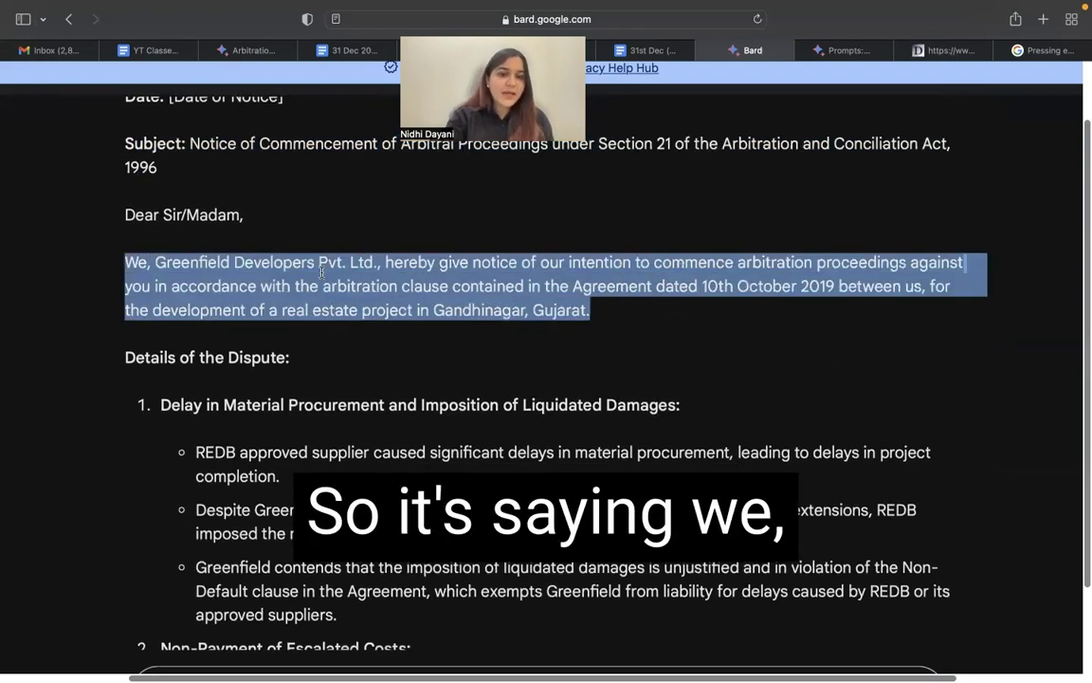
{"action": "scroll", "coordinate": [483, 271], "scroll_direction": "down", "scroll_amount": 1}
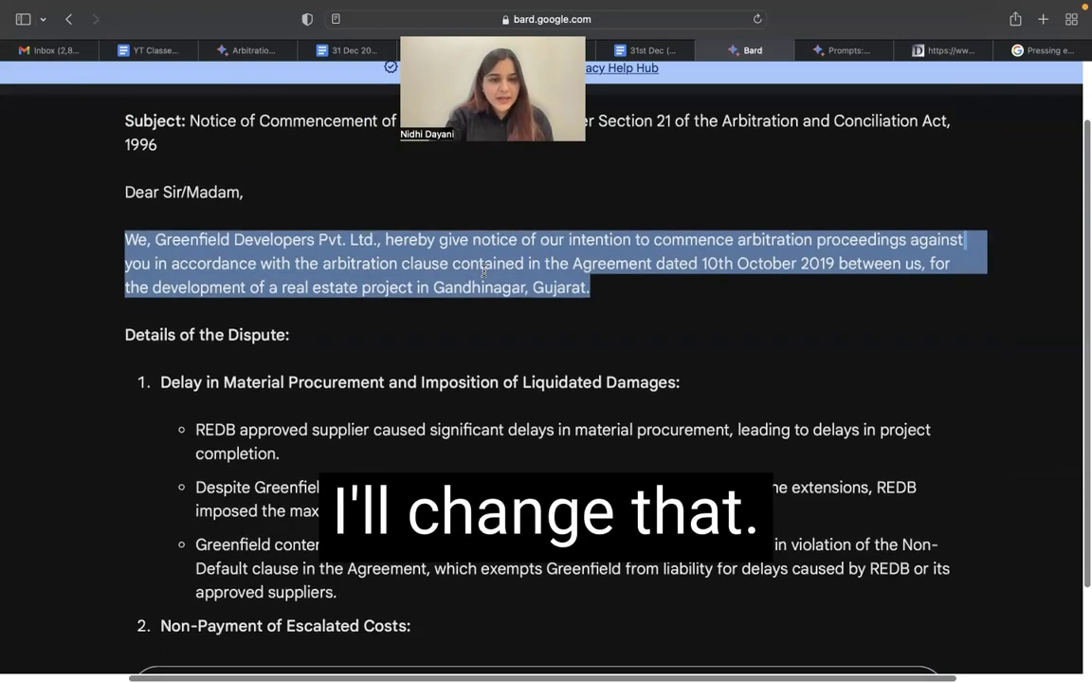
{"action": "scroll", "coordinate": [483, 271], "scroll_direction": "down", "scroll_amount": 4}
{"action": "left_click_drag", "start_coordinate": [135, 189], "coordinate": [286, 189]}
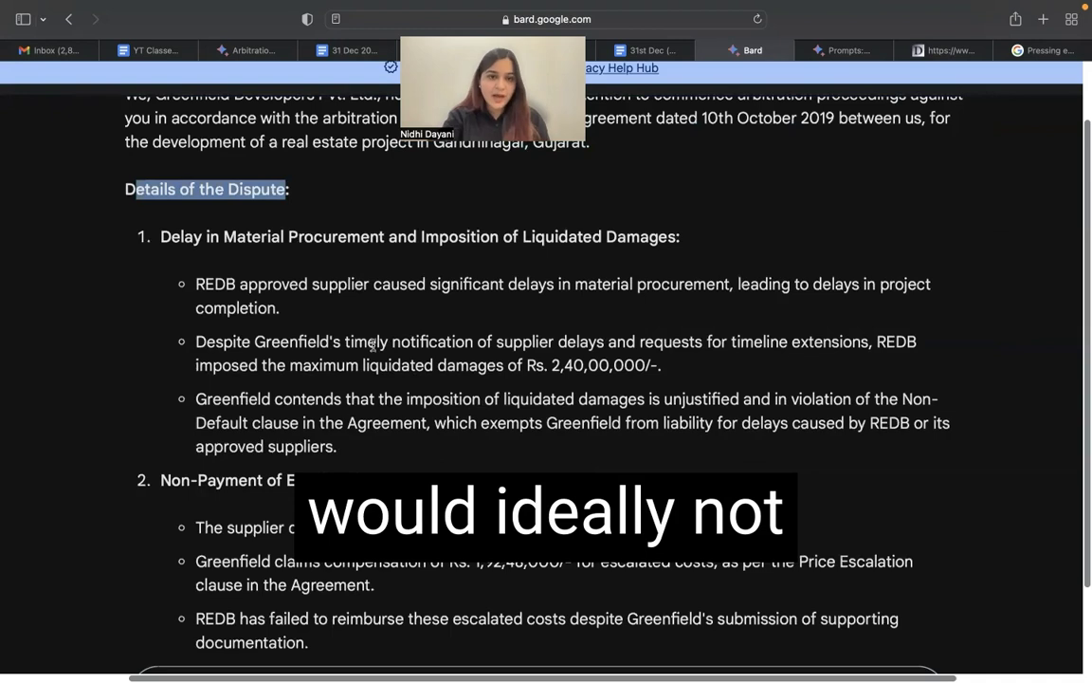
Step: Highlight the bullet points on material procurement delay and liquidated damages, followed by the entire 'Relief Sought' section
{"action": "scroll", "coordinate": [284, 284], "scroll_direction": "down", "scroll_amount": 2}
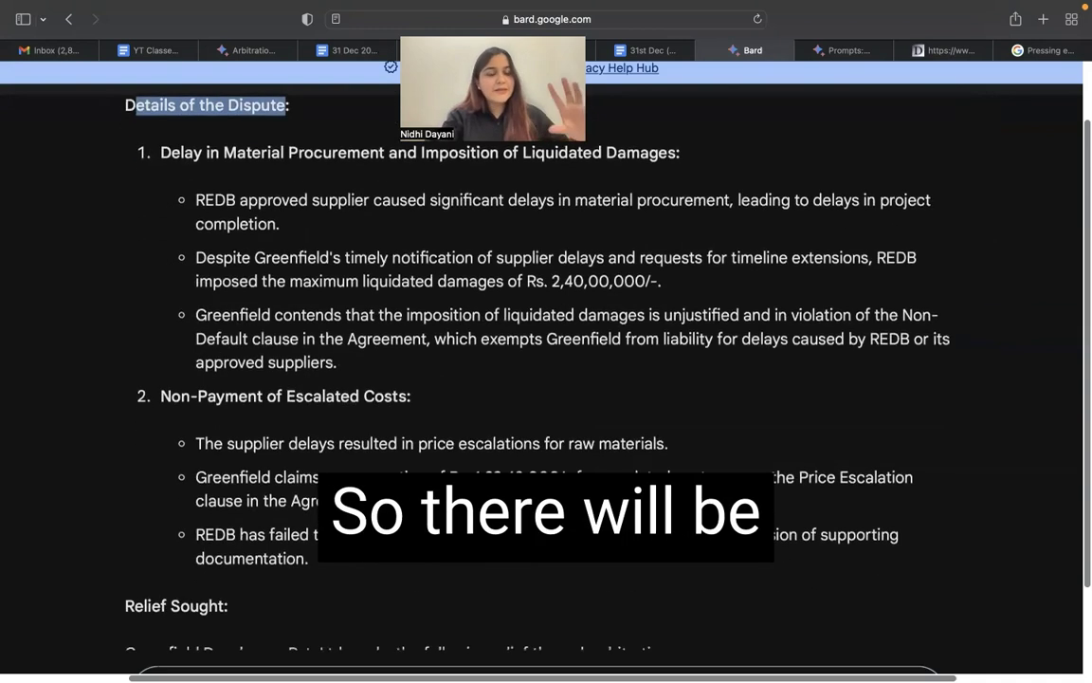
{"action": "left_click_drag", "start_coordinate": [180, 194], "coordinate": [359, 360]}
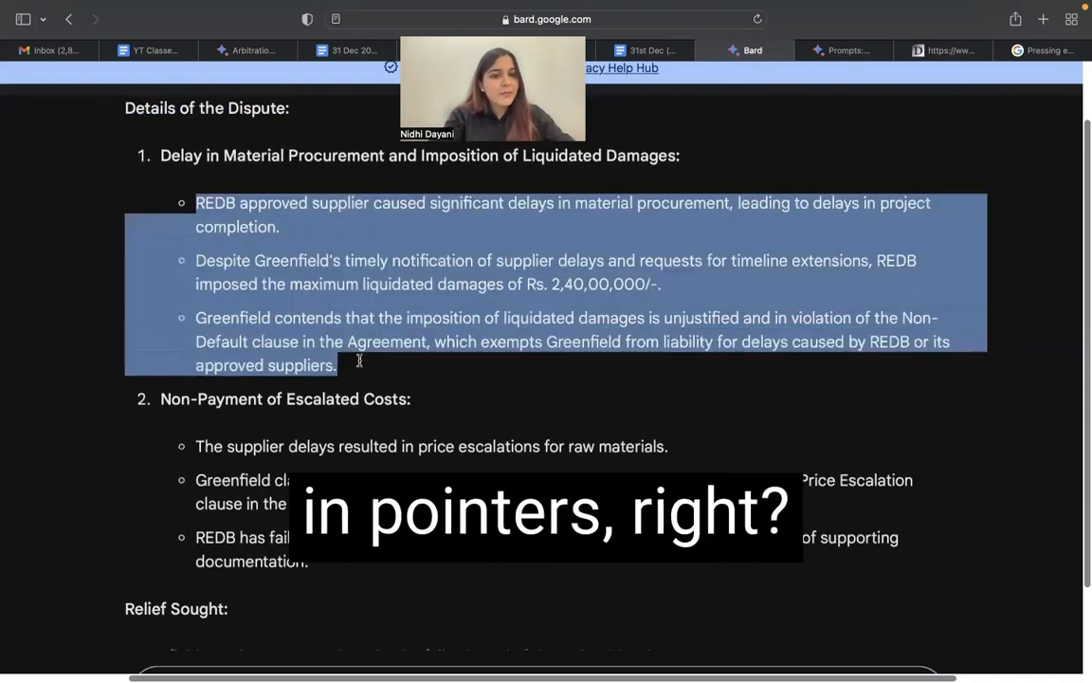
{"action": "scroll", "coordinate": [360, 369], "scroll_direction": "down", "scroll_amount": 9}
{"action": "left_click_drag", "start_coordinate": [127, 242], "coordinate": [638, 400]}
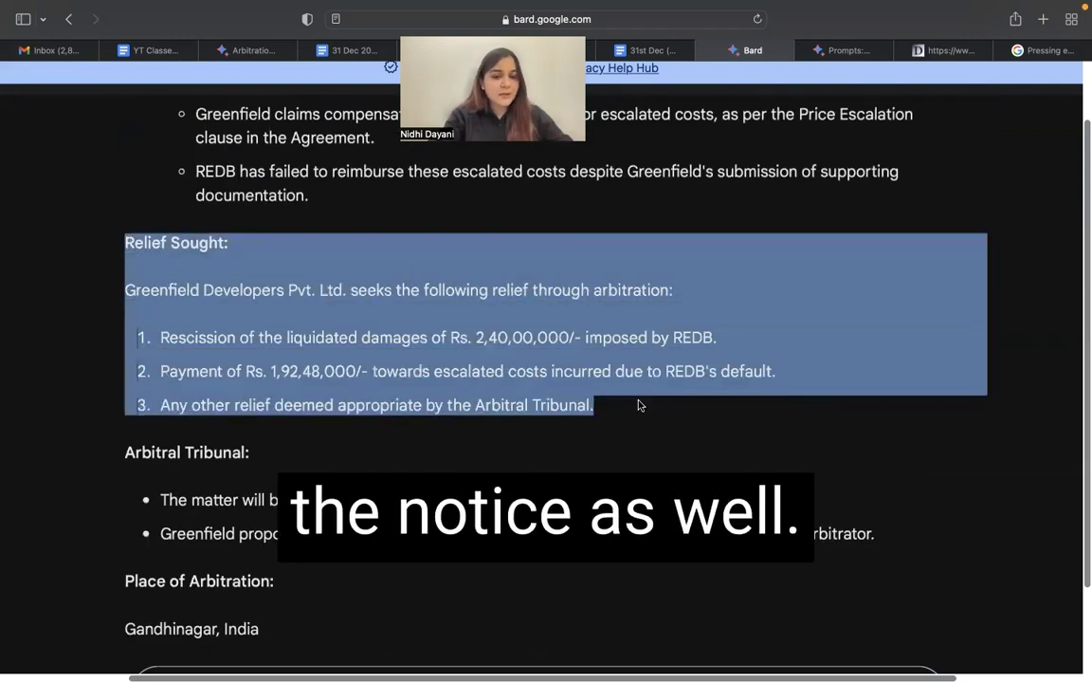
Step: Expand the follow-up prompt requesting a comprehensive Section 21 notice and read through its drafting instructions a to h
{"action": "scroll", "coordinate": [639, 405], "scroll_direction": "down", "scroll_amount": 5}
{"action": "scroll", "coordinate": [639, 404], "scroll_direction": "down", "scroll_amount": 7}
{"action": "scroll", "coordinate": [639, 405], "scroll_direction": "down", "scroll_amount": 15}
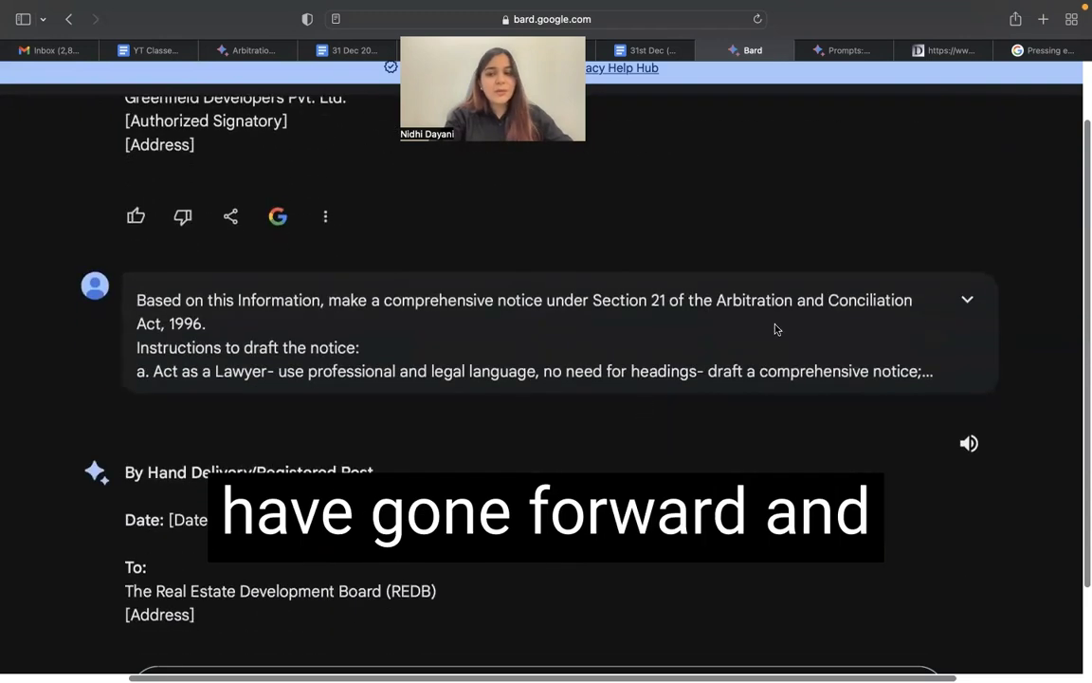
{"action": "left_click", "coordinate": [967, 301]}
{"action": "scroll", "coordinate": [797, 424], "scroll_direction": "down", "scroll_amount": 1}
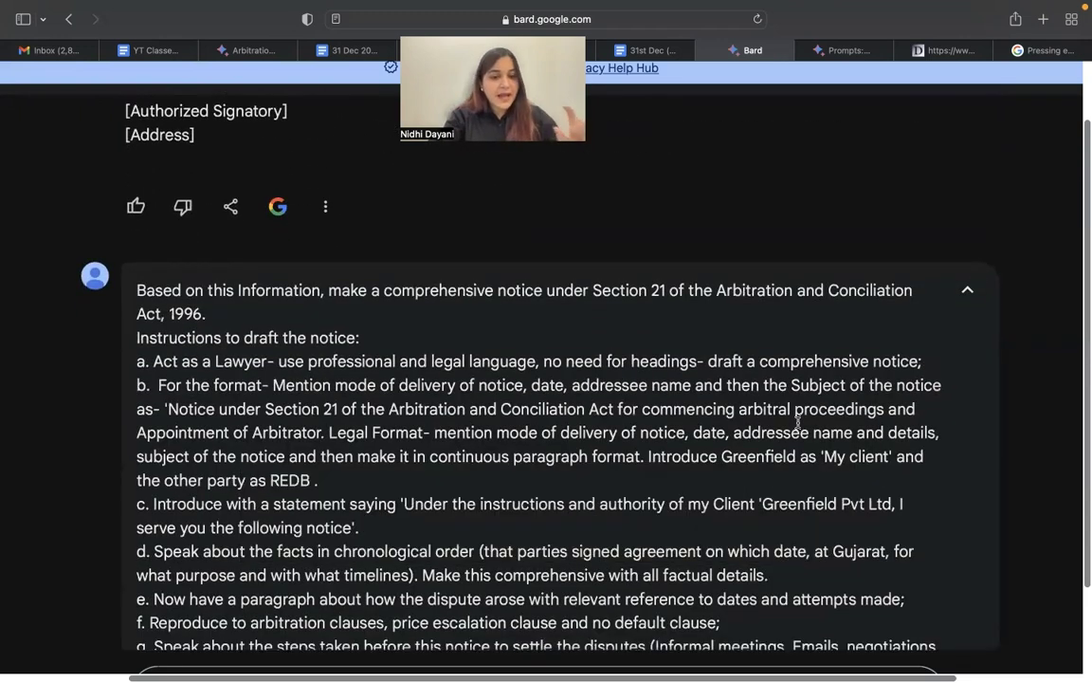
{"action": "scroll", "coordinate": [797, 424], "scroll_direction": "down", "scroll_amount": 3}
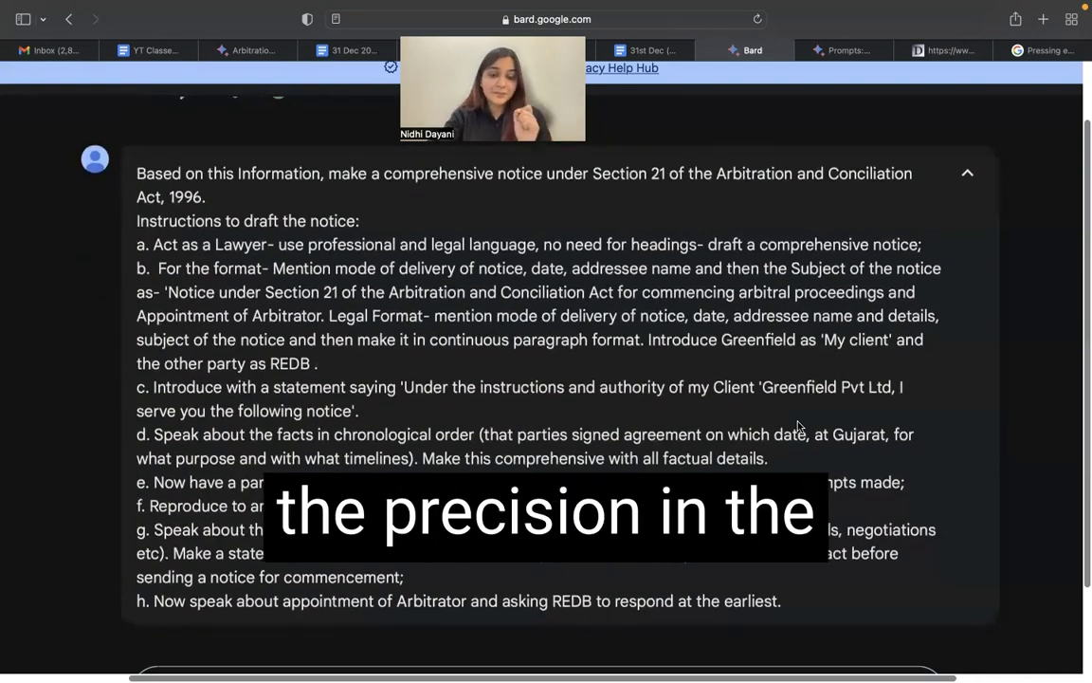
{"action": "scroll", "coordinate": [797, 426], "scroll_direction": "down", "scroll_amount": 1}
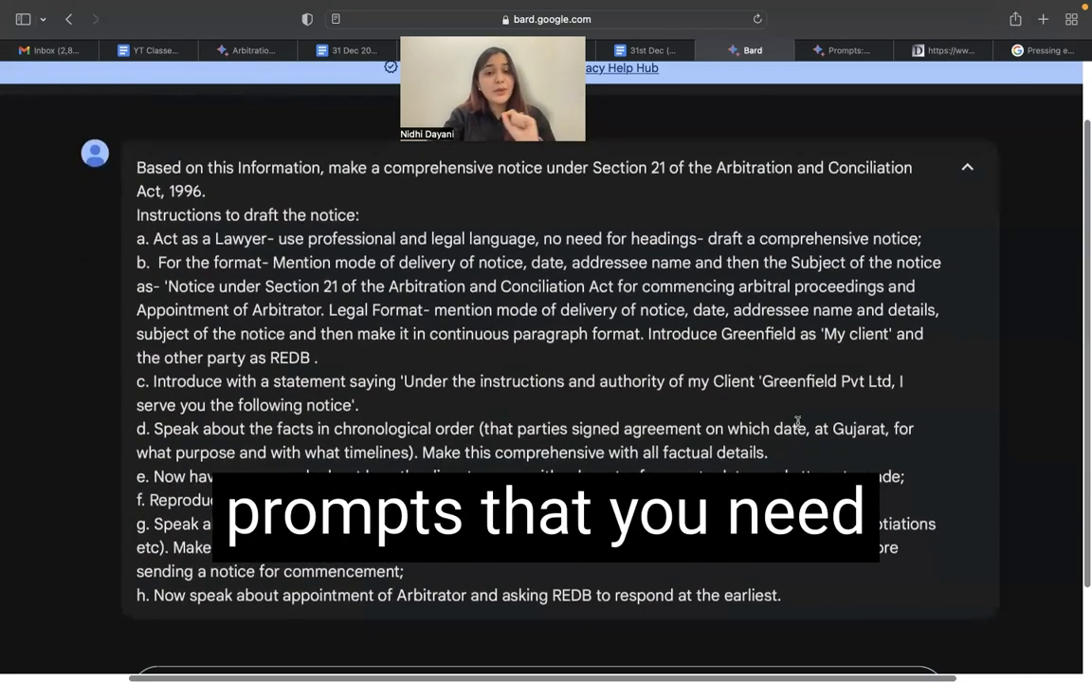
{"action": "scroll", "coordinate": [797, 423], "scroll_direction": "down", "scroll_amount": 2}
{"action": "scroll", "coordinate": [797, 424], "scroll_direction": "up", "scroll_amount": 3}
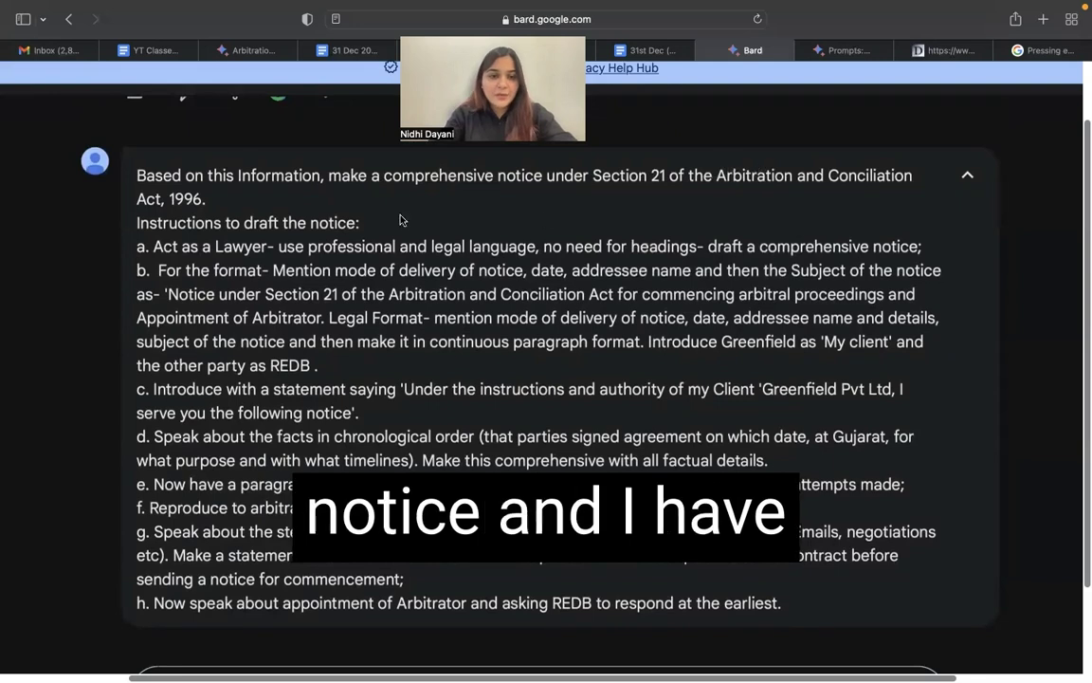
Step: Highlight the 'Instructions to draft the notice' line and instruction a's phrases on professional and legal language and no need for headings
{"action": "left_click_drag", "start_coordinate": [138, 225], "coordinate": [400, 222]}
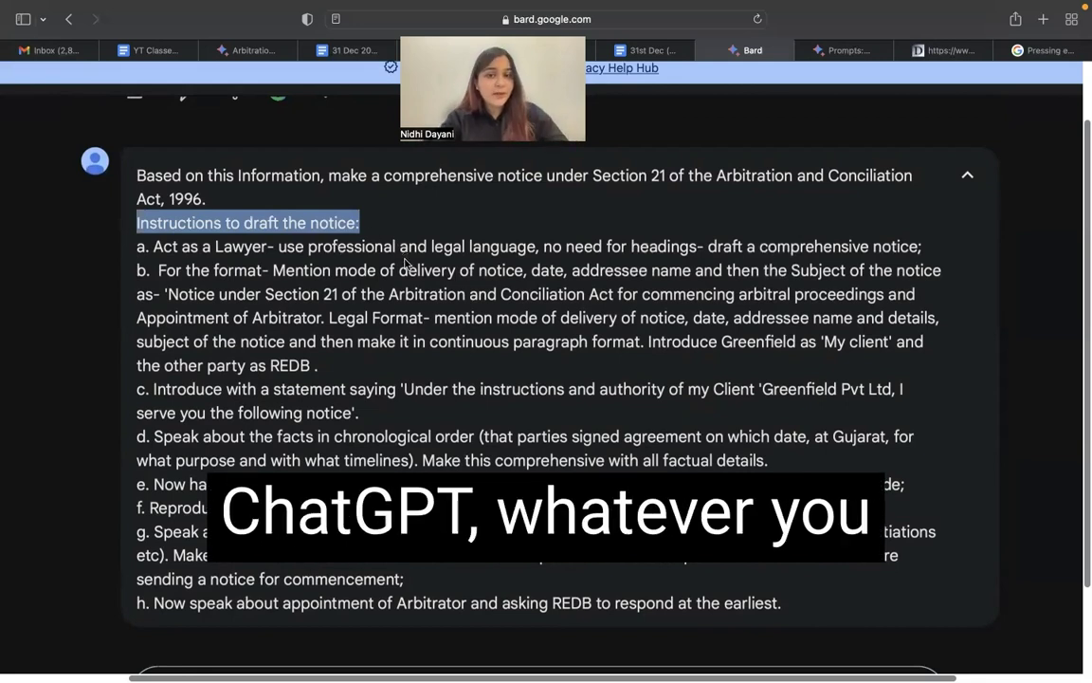
{"action": "left_click_drag", "start_coordinate": [154, 247], "coordinate": [541, 236]}
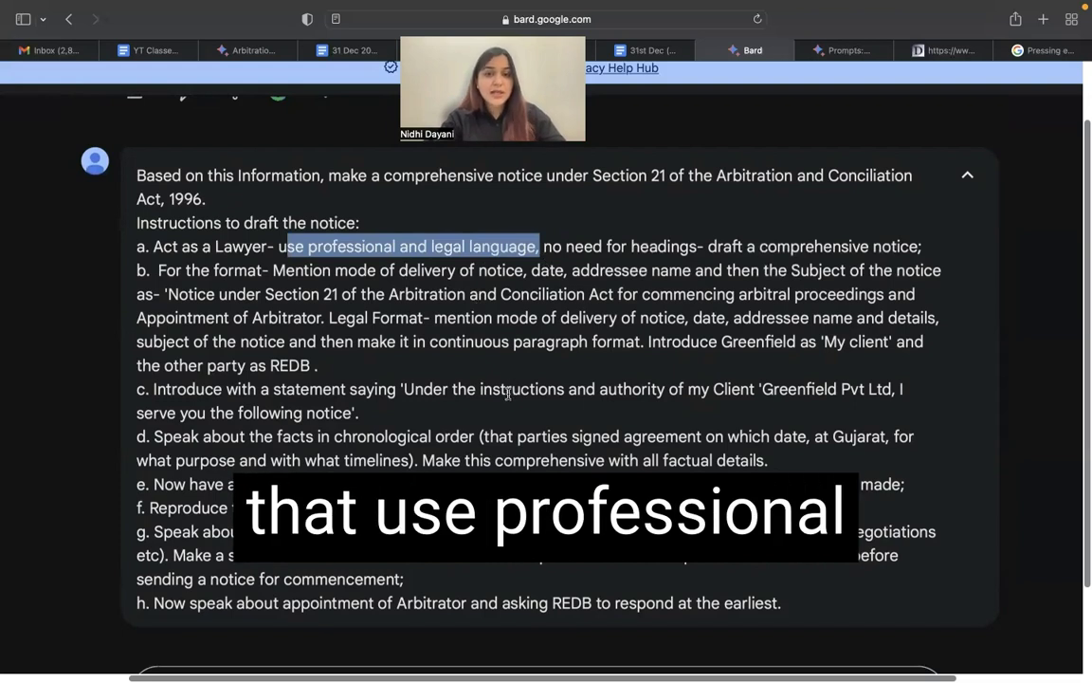
{"action": "left_click", "coordinate": [546, 246]}
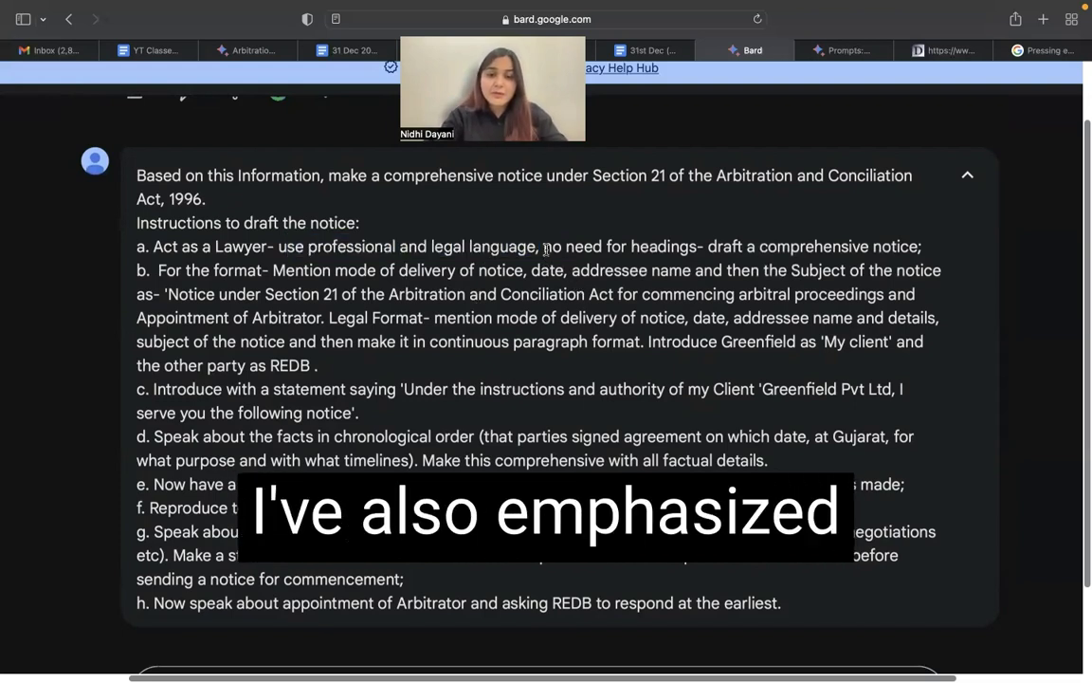
{"action": "left_click_drag", "start_coordinate": [544, 247], "coordinate": [696, 247]}
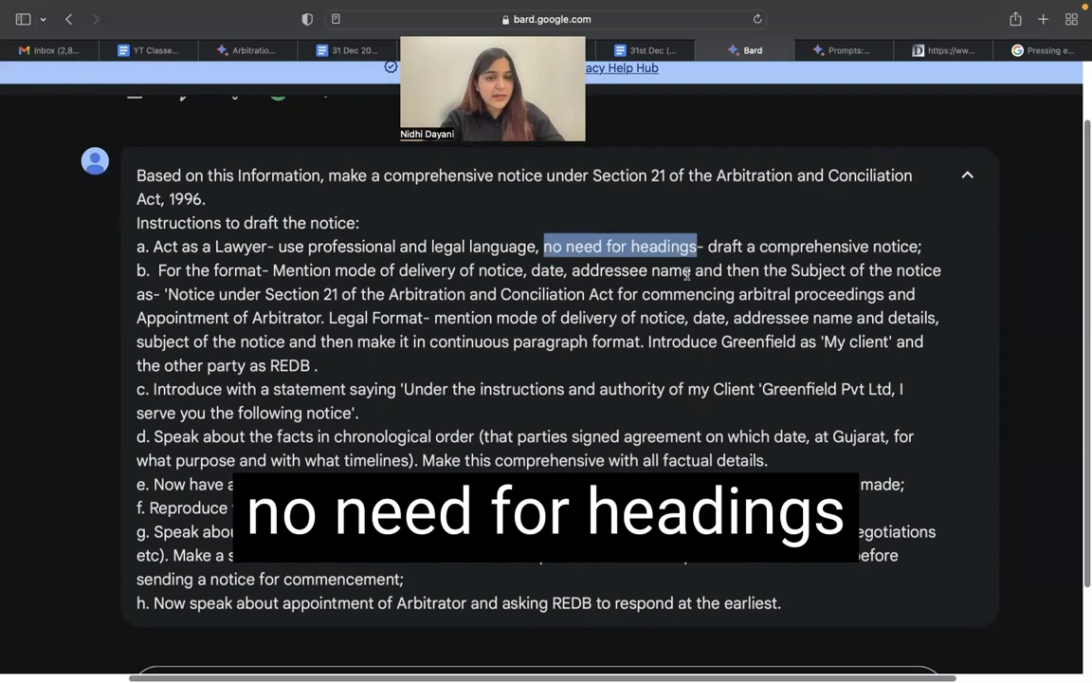
Step: Highlight the format requirements in instruction b, followed by its wording on introducing Greenfield as 'My client'
{"action": "left_click_drag", "start_coordinate": [273, 271], "coordinate": [400, 375]}
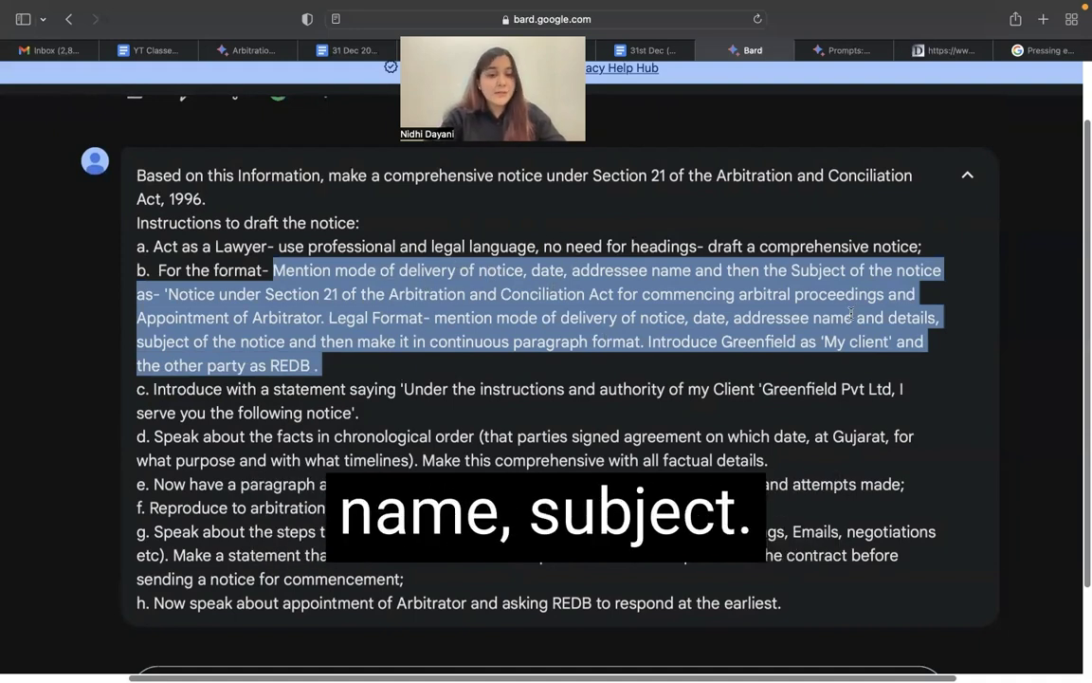
{"action": "scroll", "coordinate": [569, 284], "scroll_direction": "down", "scroll_amount": 1}
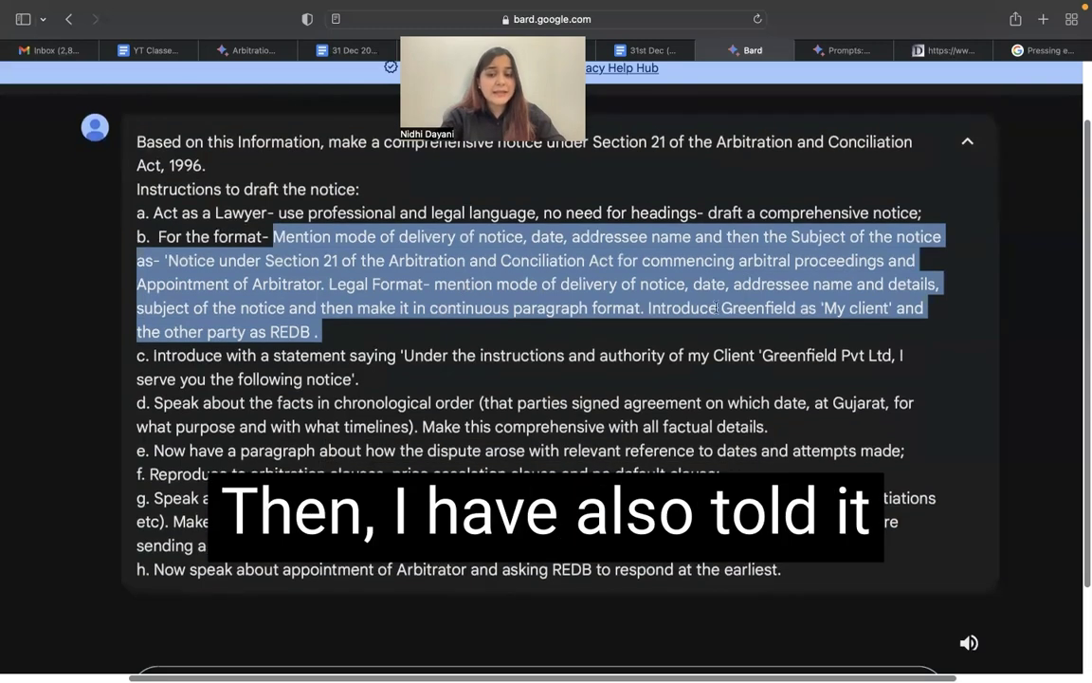
{"action": "scroll", "coordinate": [773, 265], "scroll_direction": "down", "scroll_amount": 2}
{"action": "left_click_drag", "start_coordinate": [648, 262], "coordinate": [796, 263]}
{"action": "left_click_drag", "start_coordinate": [820, 265], "coordinate": [889, 263]}
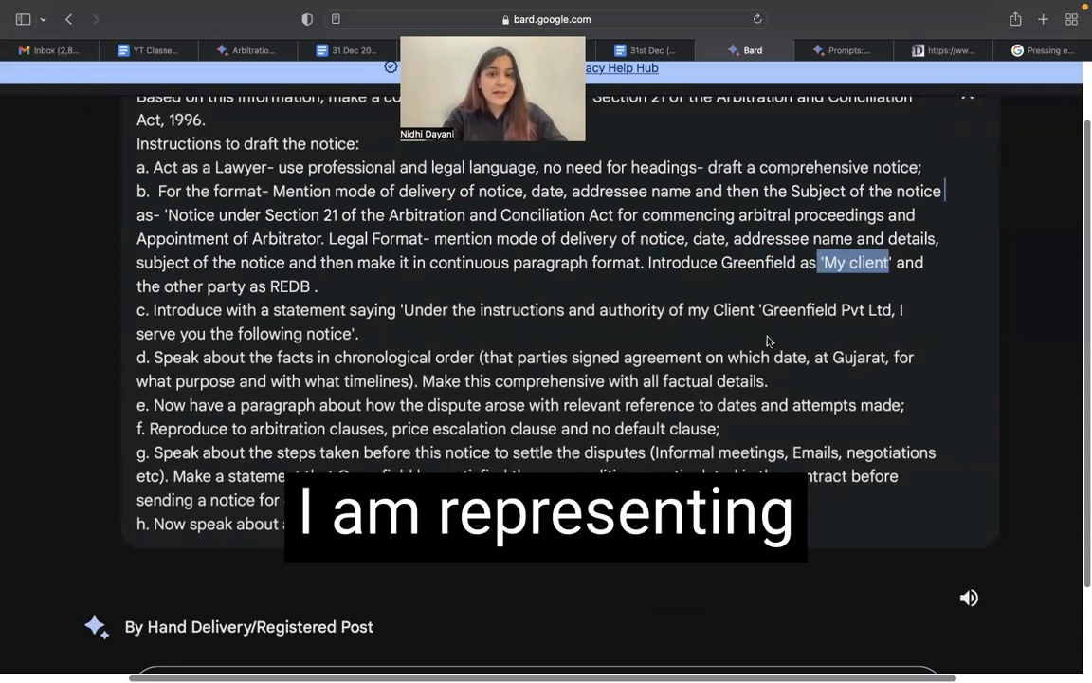
Step: Highlight instruction c on the introductory statement and instruction d on presenting the facts in chronological order
{"action": "scroll", "coordinate": [737, 355], "scroll_direction": "down", "scroll_amount": 1}
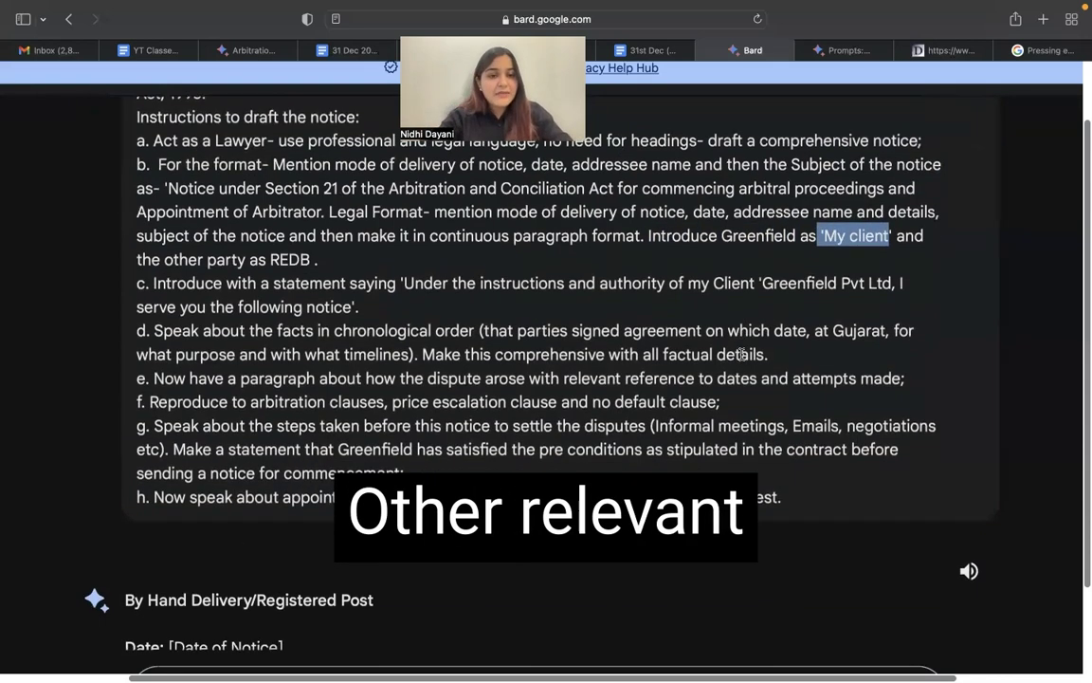
{"action": "left_click_drag", "start_coordinate": [154, 283], "coordinate": [367, 300]}
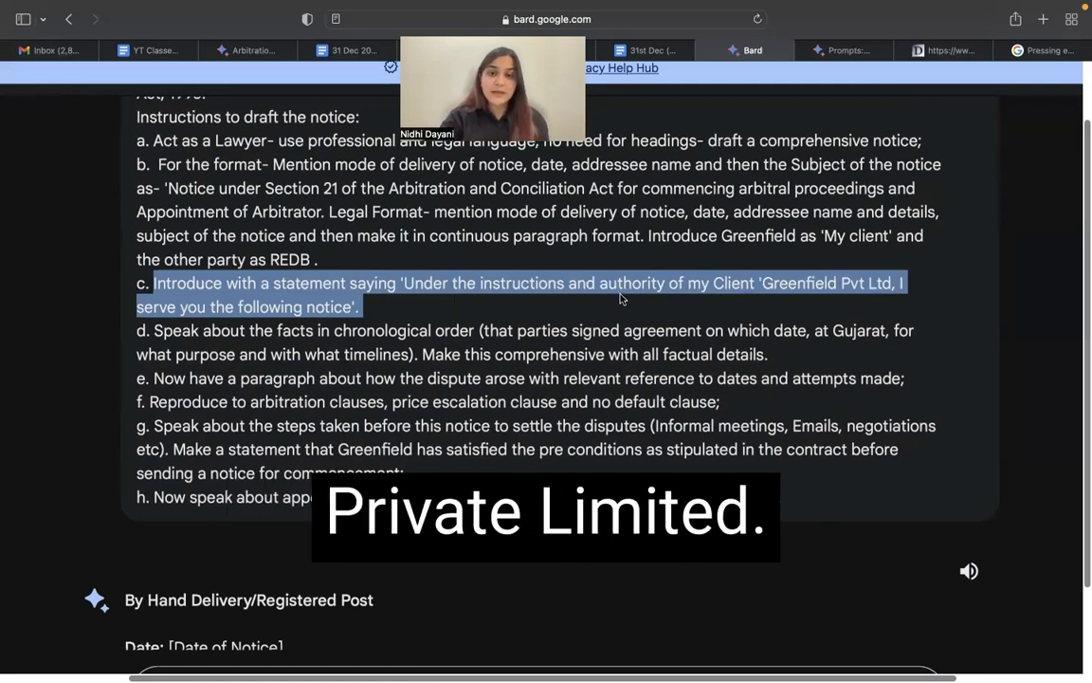
{"action": "scroll", "coordinate": [621, 299], "scroll_direction": "down", "scroll_amount": 2}
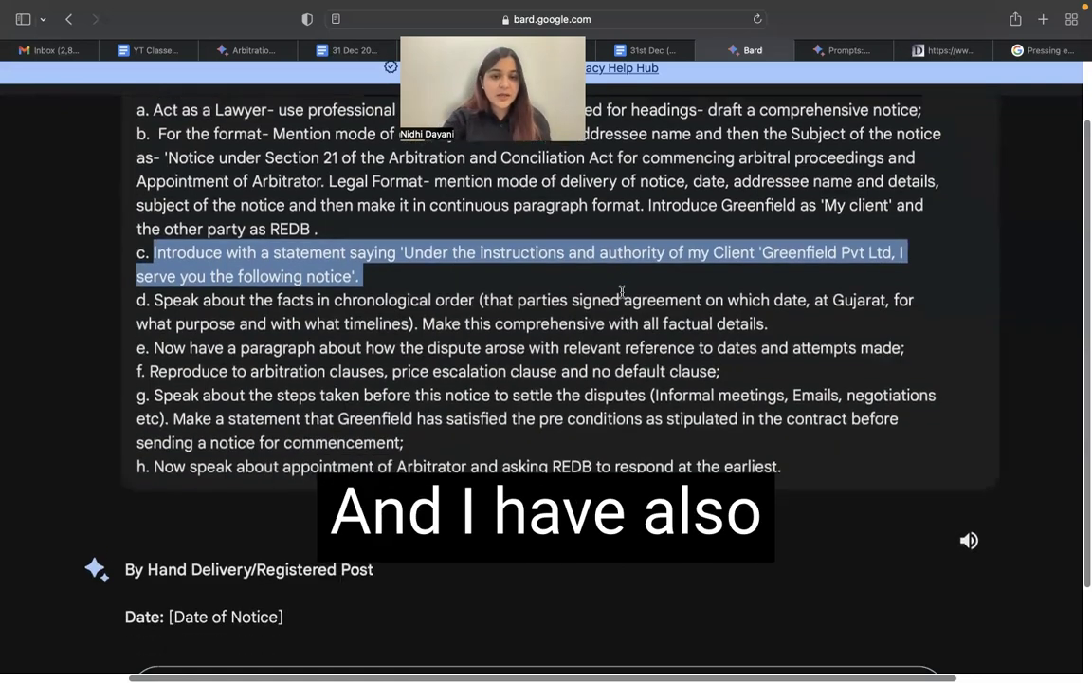
{"action": "left_click_drag", "start_coordinate": [155, 265], "coordinate": [785, 287]}
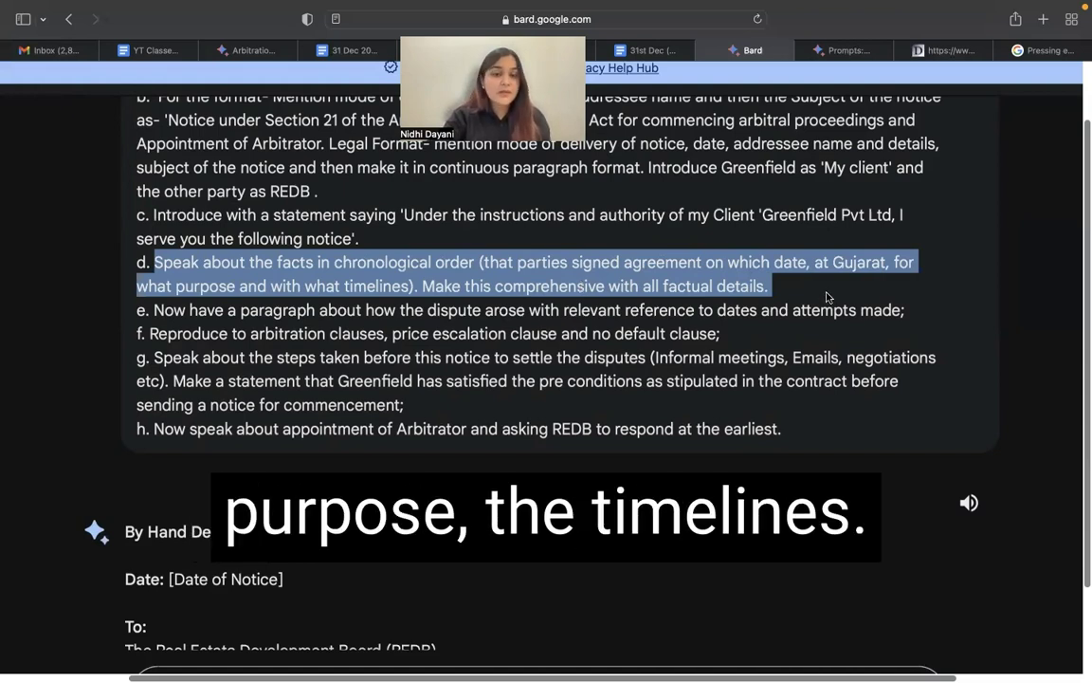
Step: Highlight instruction e on how the dispute arose and instruction f on reproducing the arbitration, price escalation and no default clauses
{"action": "scroll", "coordinate": [825, 294], "scroll_direction": "down", "scroll_amount": 3}
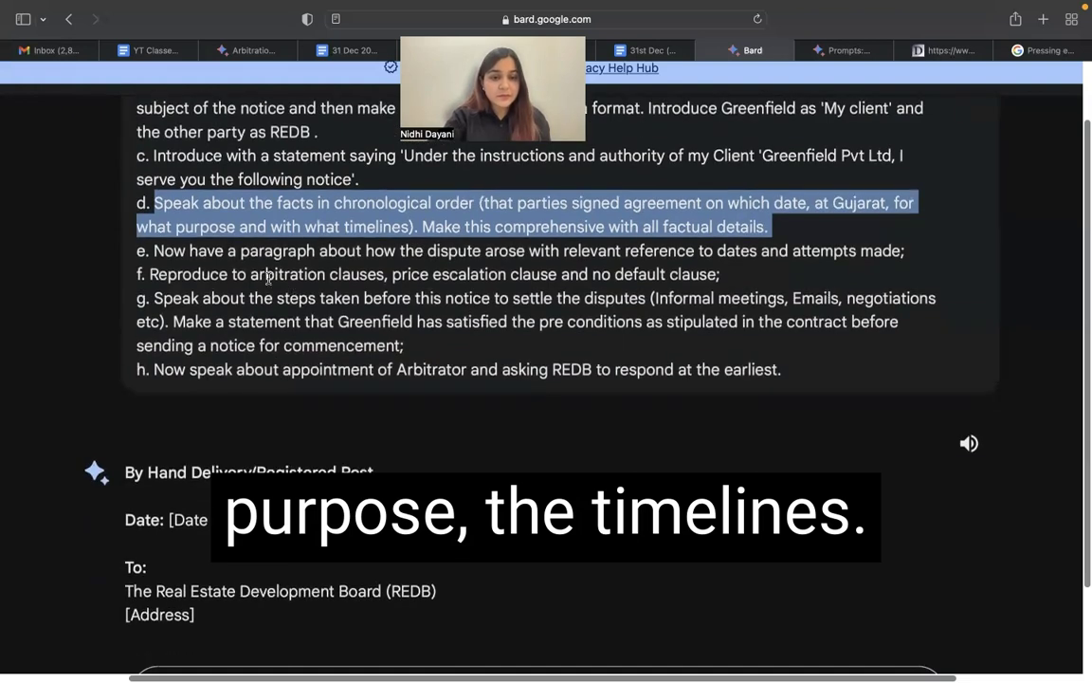
{"action": "left_click_drag", "start_coordinate": [161, 250], "coordinate": [889, 237]}
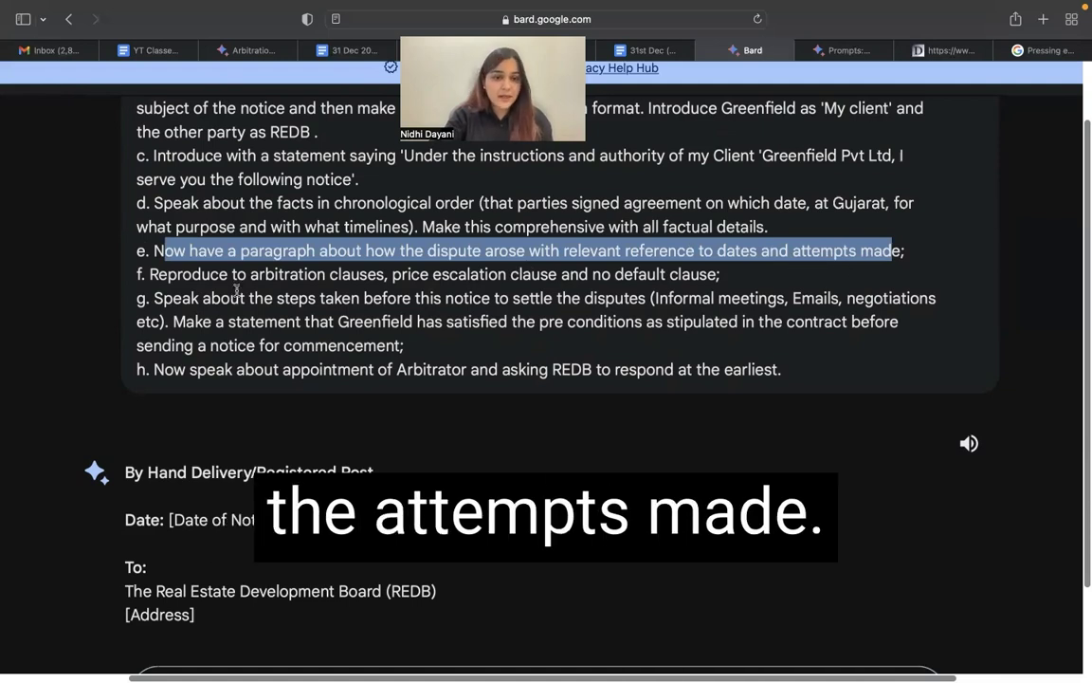
{"action": "left_click_drag", "start_coordinate": [150, 275], "coordinate": [764, 280]}
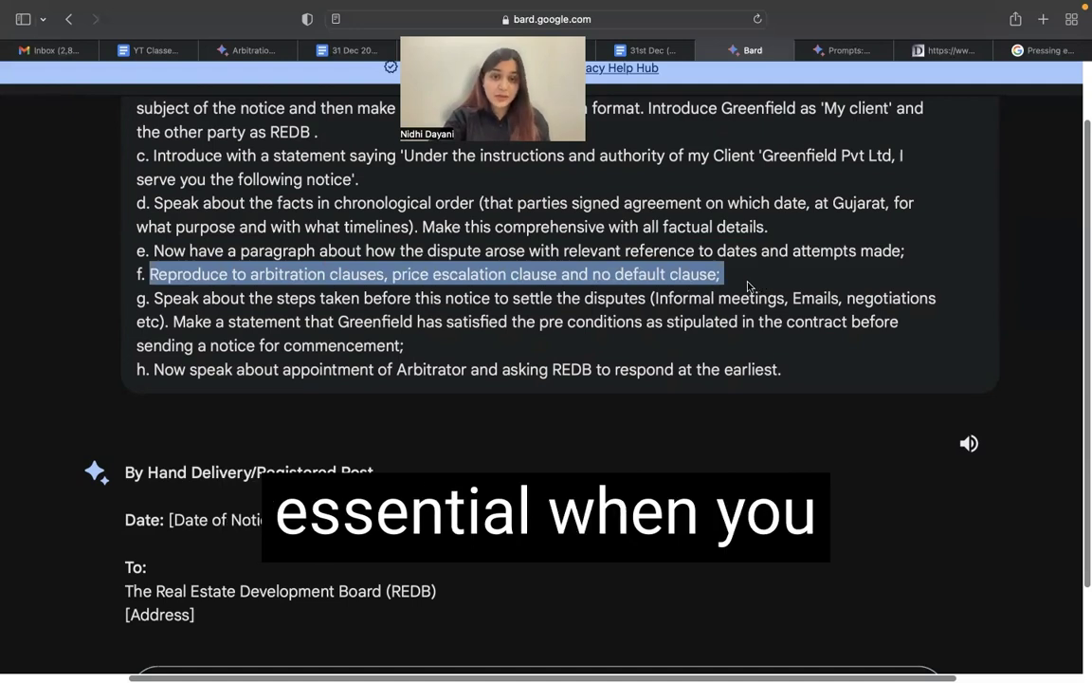
Step: Highlight instruction g on the steps taken before the notice and instruction h on appointing the arbitrator
{"action": "scroll", "coordinate": [712, 298], "scroll_direction": "down", "scroll_amount": 2}
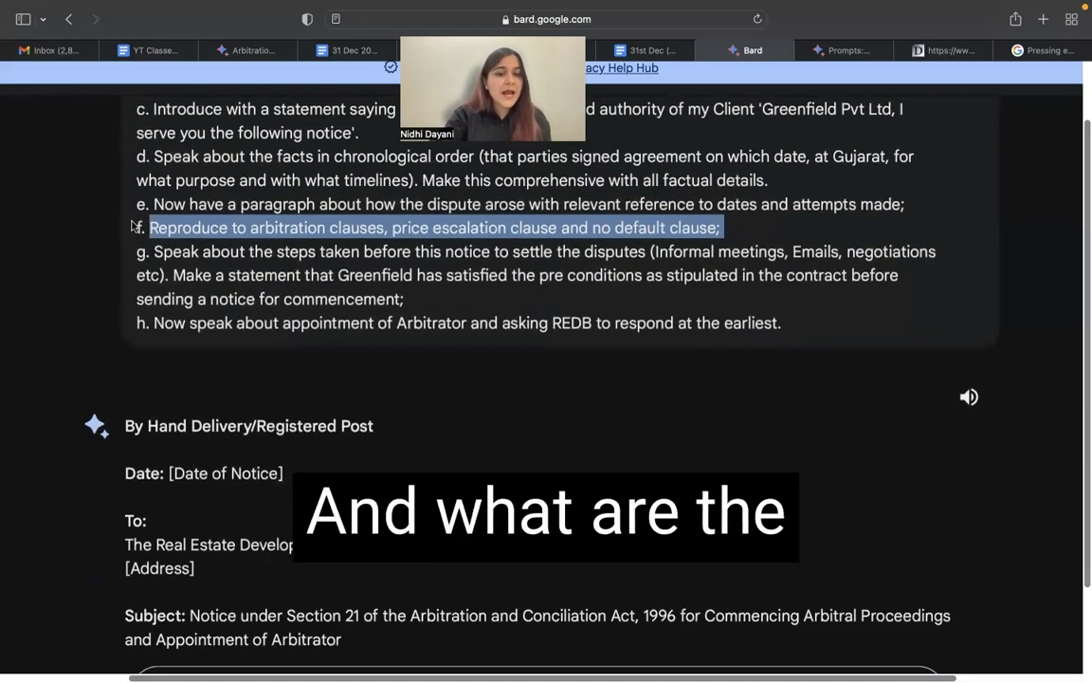
{"action": "left_click_drag", "start_coordinate": [154, 251], "coordinate": [415, 296]}
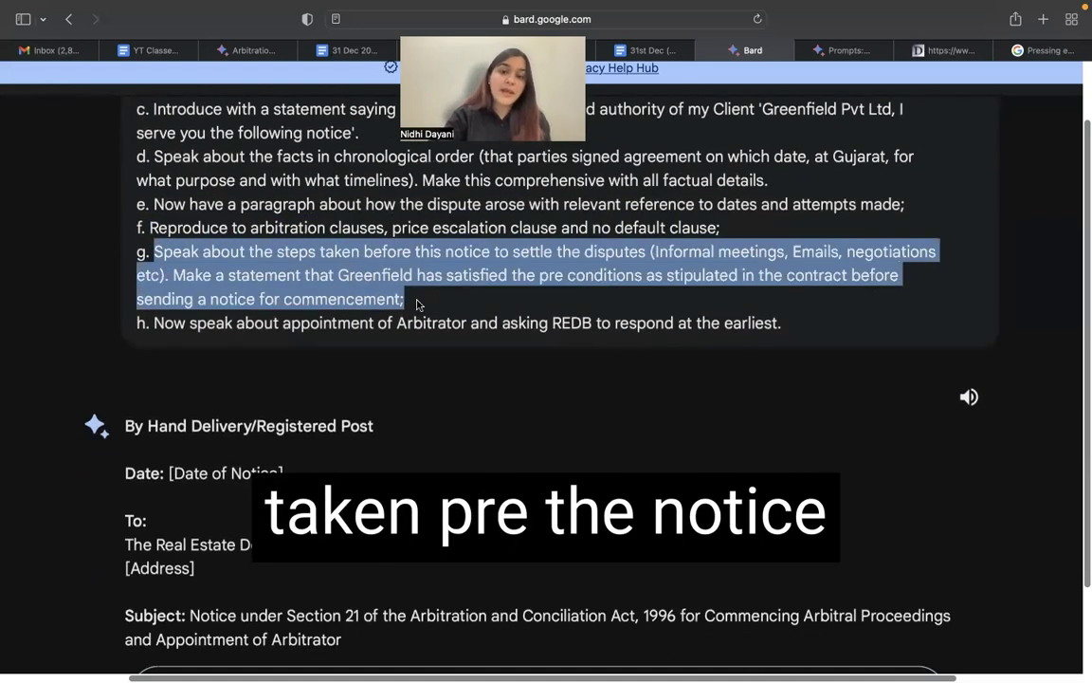
{"action": "left_click_drag", "start_coordinate": [160, 322], "coordinate": [794, 350]}
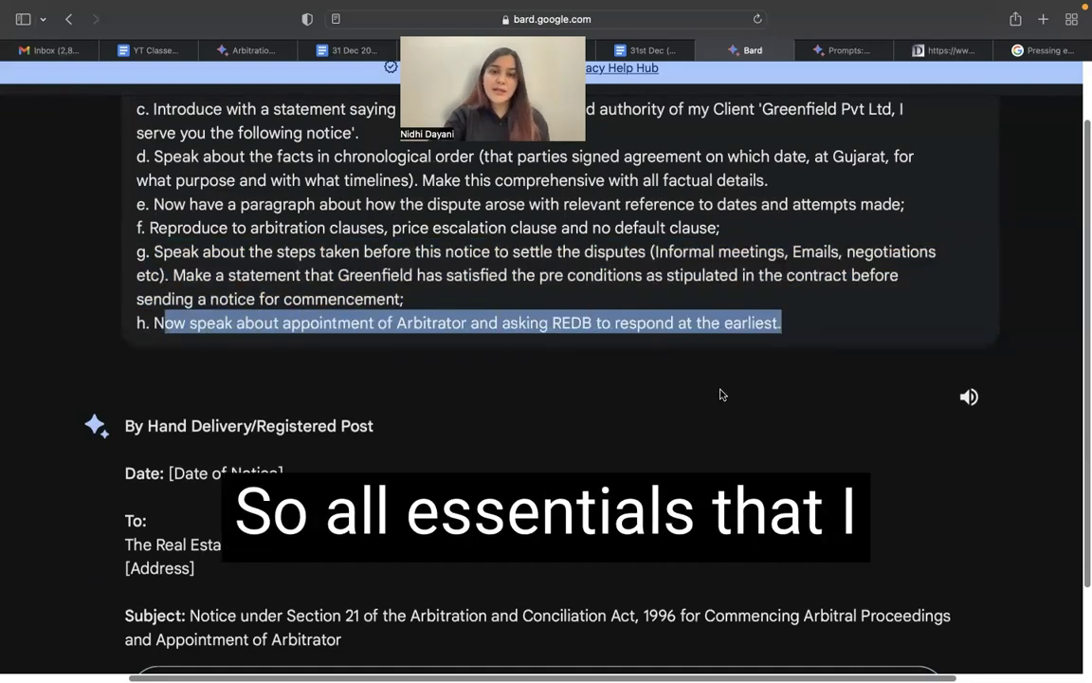
Step: Review the opening of Bard's revised notice and highlight its '1. Introduction' heading
{"action": "scroll", "coordinate": [721, 395], "scroll_direction": "down", "scroll_amount": 5}
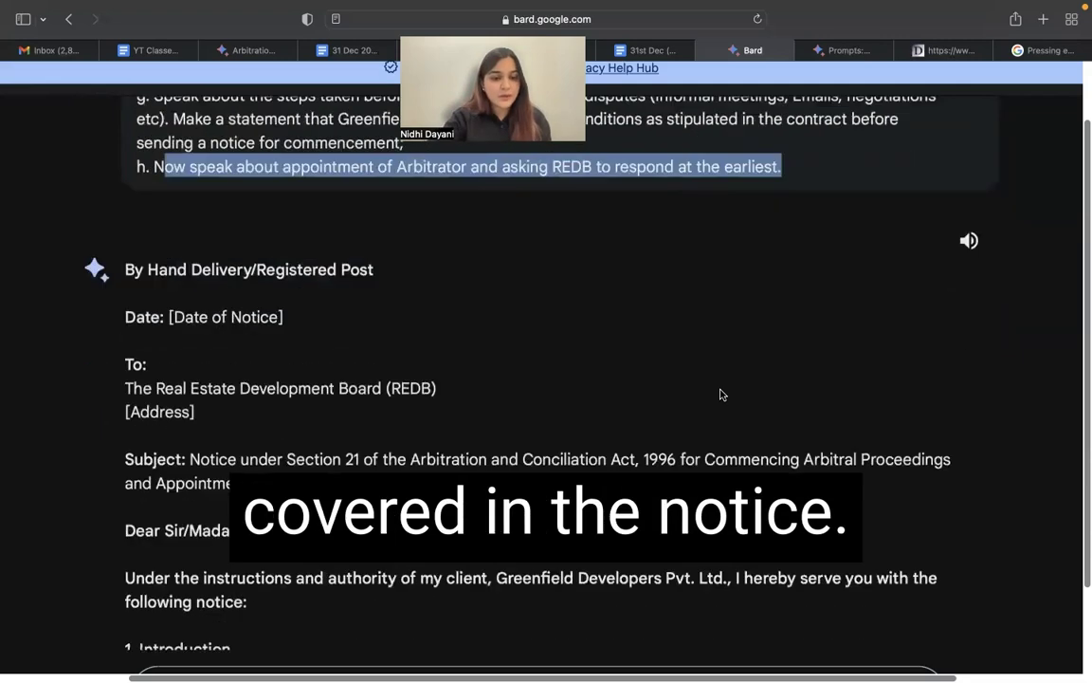
{"action": "scroll", "coordinate": [720, 394], "scroll_direction": "down", "scroll_amount": 2}
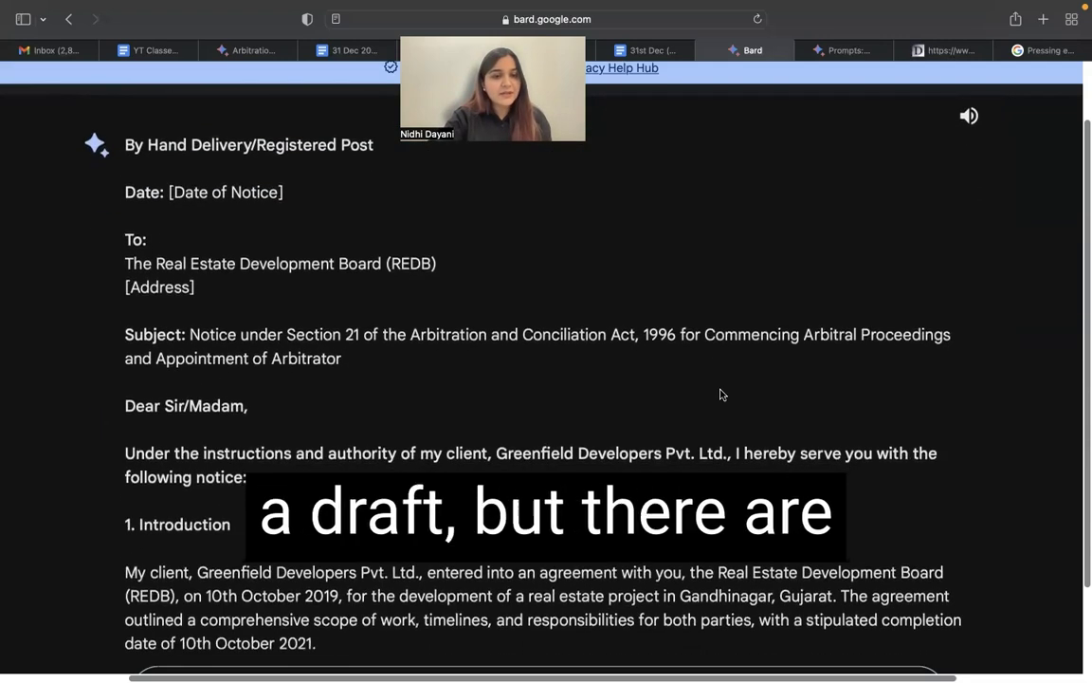
{"action": "left_click_drag", "start_coordinate": [131, 525], "coordinate": [231, 524]}
Step: Review the rest of the revised notice and highlight 'Reproduce all the clauses' in the 'Retain the draft' follow-up prompt
{"action": "scroll", "coordinate": [231, 524], "scroll_direction": "down", "scroll_amount": 3}
{"action": "scroll", "coordinate": [256, 519], "scroll_direction": "down", "scroll_amount": 20}
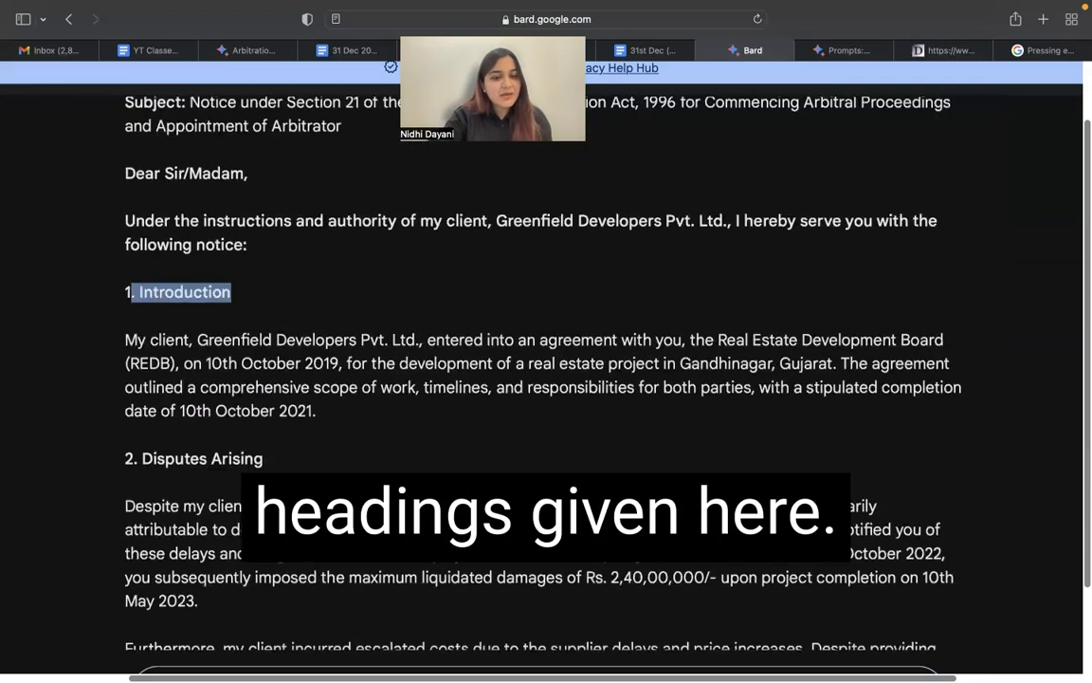
{"action": "scroll", "coordinate": [546, 380], "scroll_direction": "down", "scroll_amount": 12}
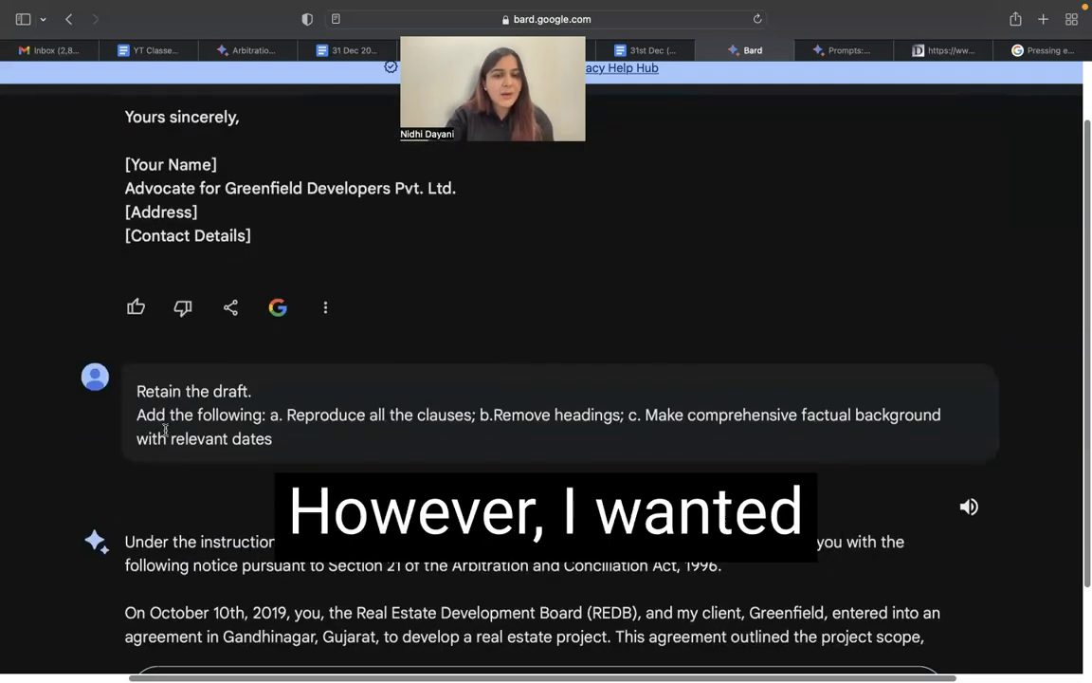
{"action": "left_click_drag", "start_coordinate": [288, 414], "coordinate": [476, 414]}
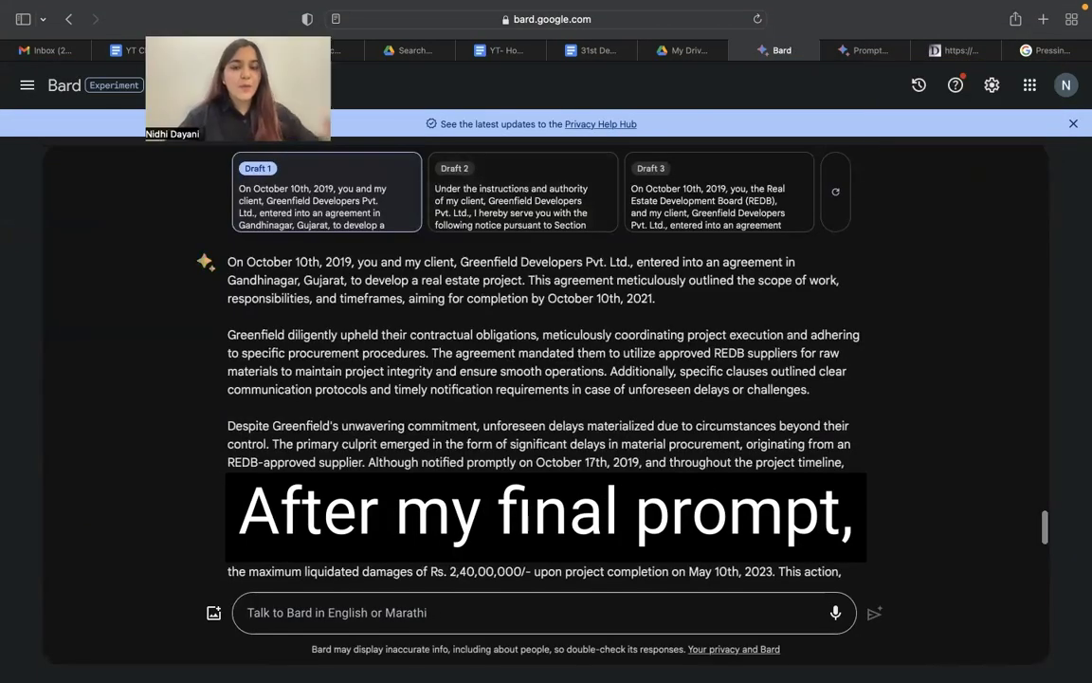
Step: Highlight the opening paragraphs of Draft 1 in Bard's final response, from the October 10th, 2019 agreement through the supplier delays
{"action": "scroll", "coordinate": [185, 282], "scroll_direction": "up", "scroll_amount": 1}
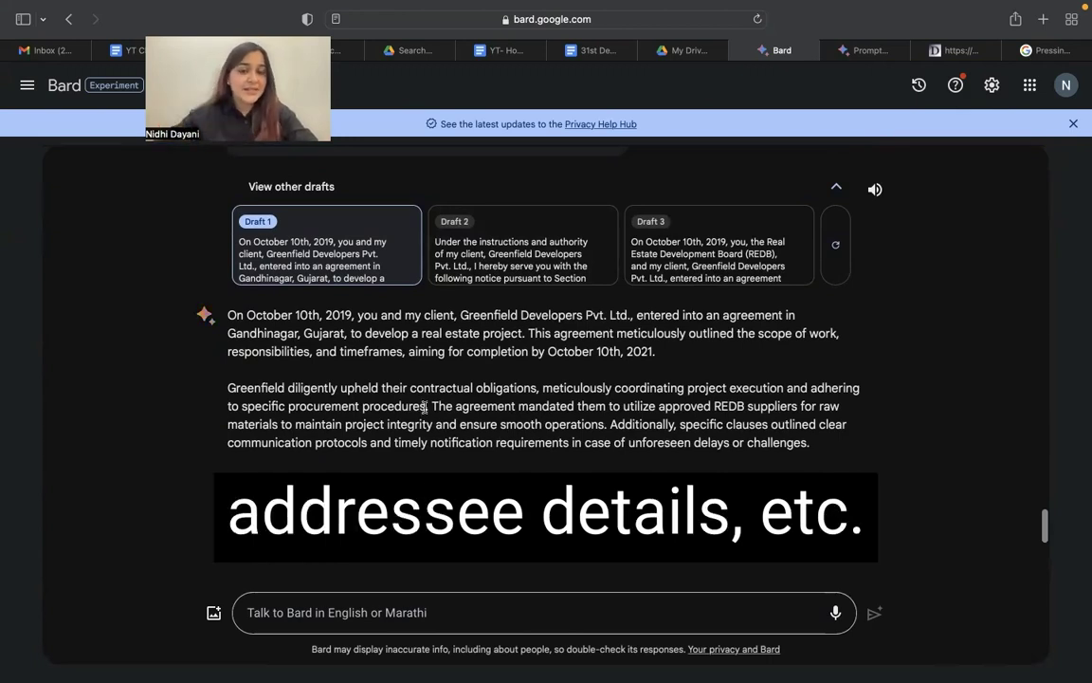
{"action": "scroll", "coordinate": [358, 420], "scroll_direction": "down", "scroll_amount": 2}
{"action": "left_click_drag", "start_coordinate": [202, 237], "coordinate": [671, 427]}
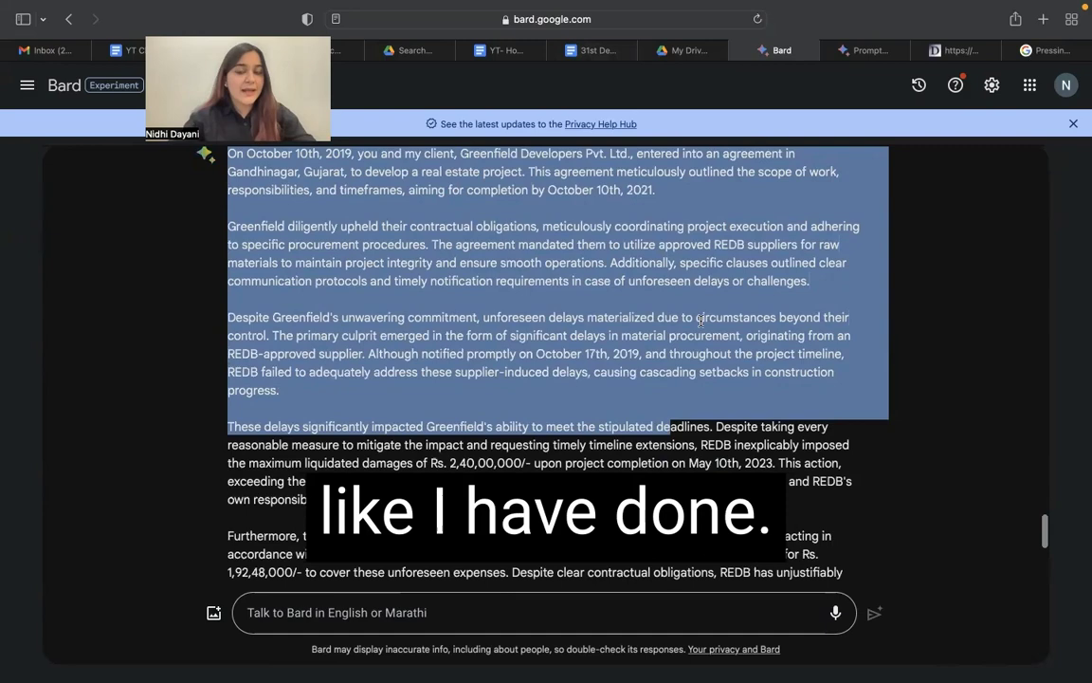
Step: Review the earlier Bard responses, including the notice produced for the 'remove the headings and make it in legal format' prompt
{"action": "scroll", "coordinate": [701, 322], "scroll_direction": "up", "scroll_amount": 5}
{"action": "scroll", "coordinate": [700, 322], "scroll_direction": "up", "scroll_amount": 15}
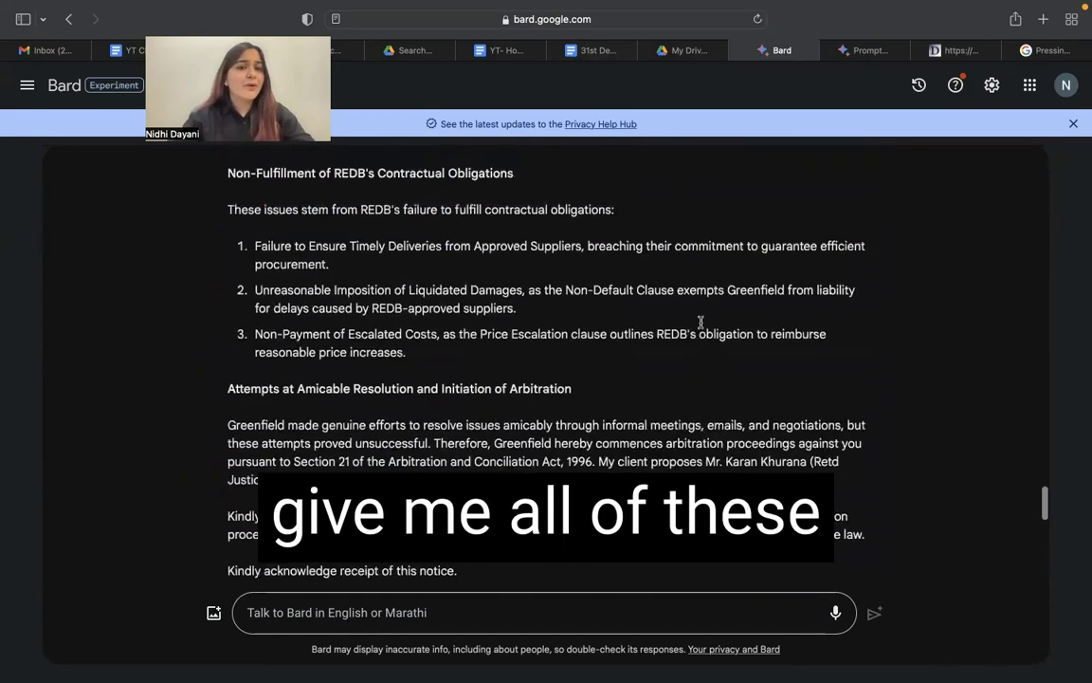
{"action": "scroll", "coordinate": [700, 322], "scroll_direction": "down", "scroll_amount": 1}
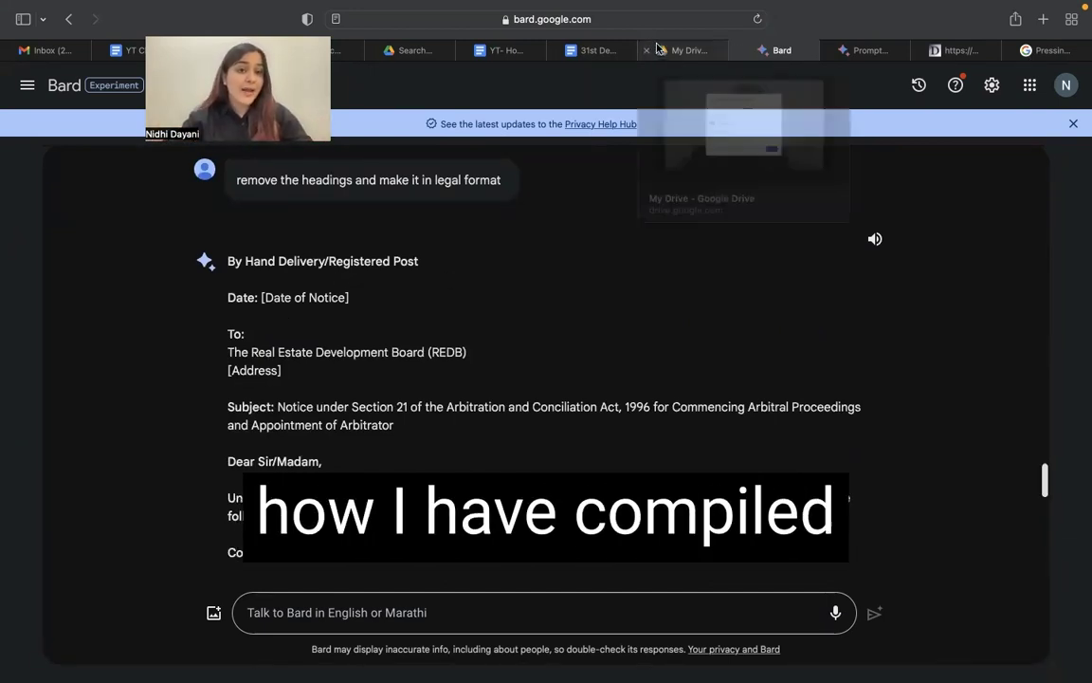
Step: Switch to the '31st Dec' Google Docs notice and highlight the delivery line through the subject, followed by the salutation and opening sentence
{"action": "left_click", "coordinate": [611, 49]}
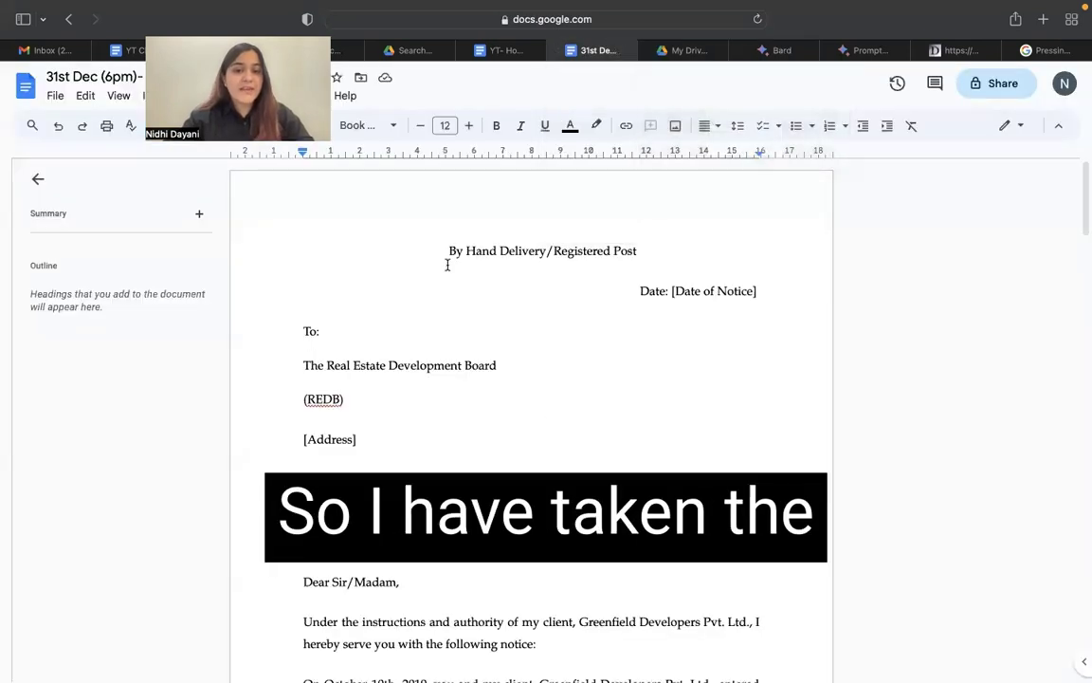
{"action": "left_click_drag", "start_coordinate": [448, 250], "coordinate": [678, 567]}
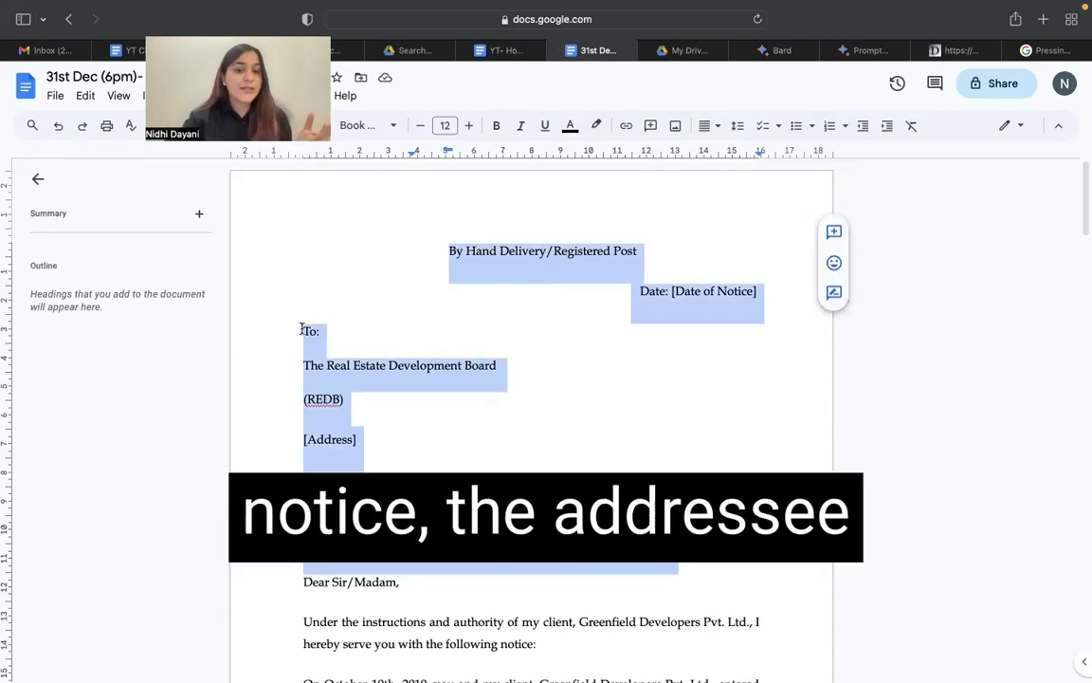
{"action": "scroll", "coordinate": [531, 379], "scroll_direction": "down", "scroll_amount": 2}
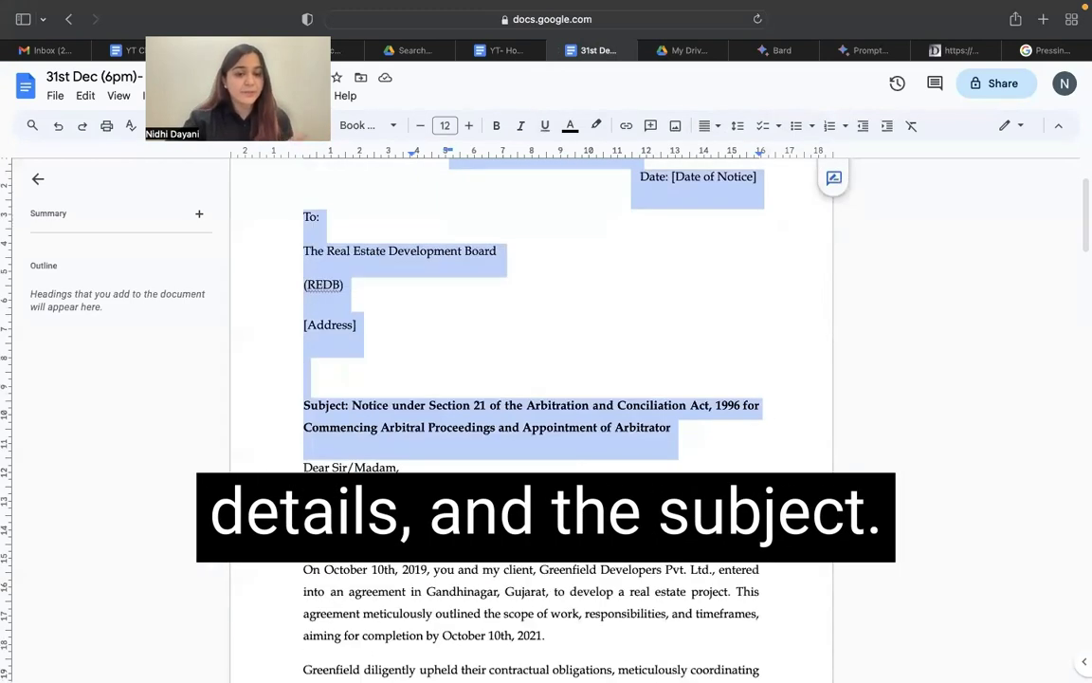
{"action": "scroll", "coordinate": [531, 379], "scroll_direction": "down", "scroll_amount": 3}
{"action": "left_click_drag", "start_coordinate": [301, 343], "coordinate": [528, 403]}
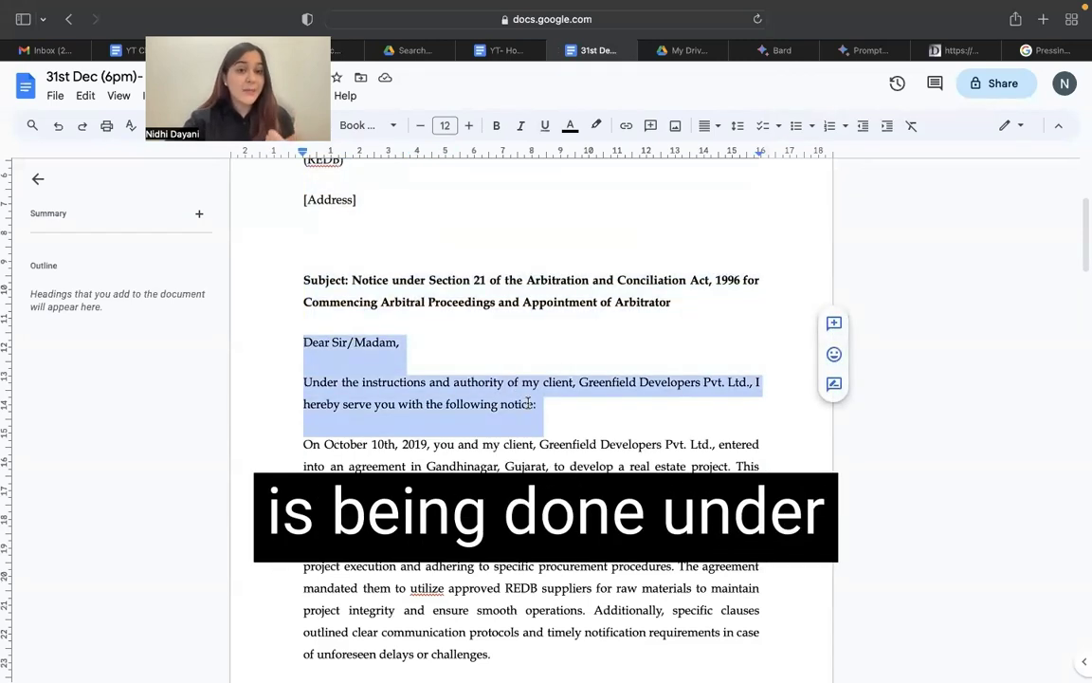
{"action": "scroll", "coordinate": [528, 404], "scroll_direction": "down", "scroll_amount": 3}
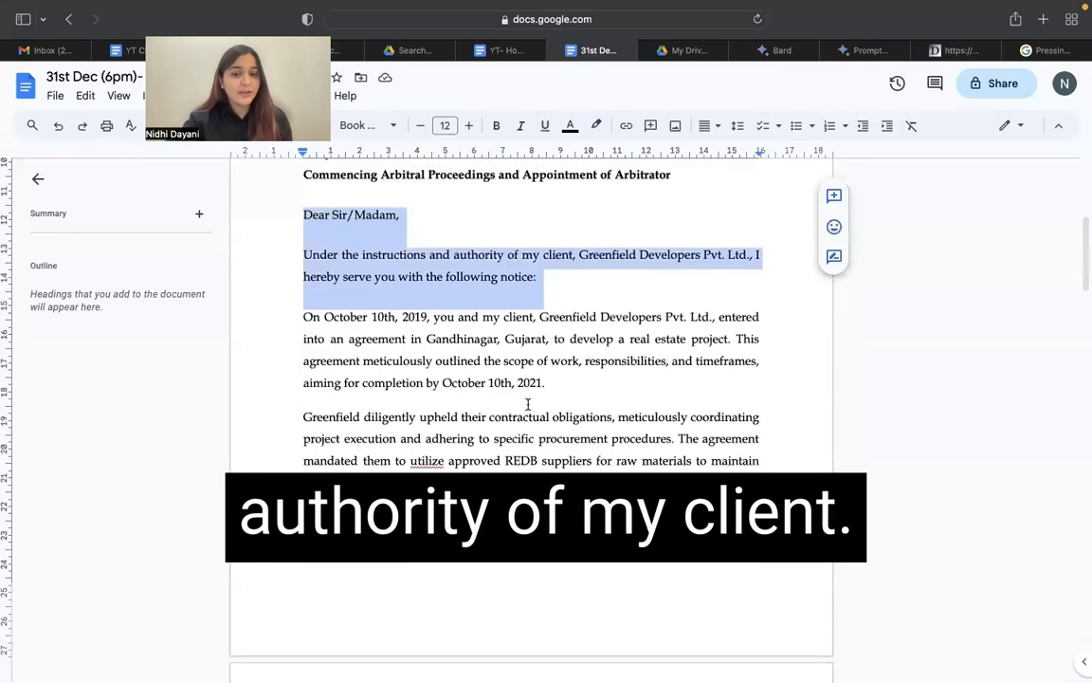
Step: Return to Bard and highlight the final response's text from 'On October 10th, 2019' through the word 'Furthermore'
{"action": "left_click", "coordinate": [766, 49]}
{"action": "scroll", "coordinate": [500, 426], "scroll_direction": "down", "scroll_amount": 15}
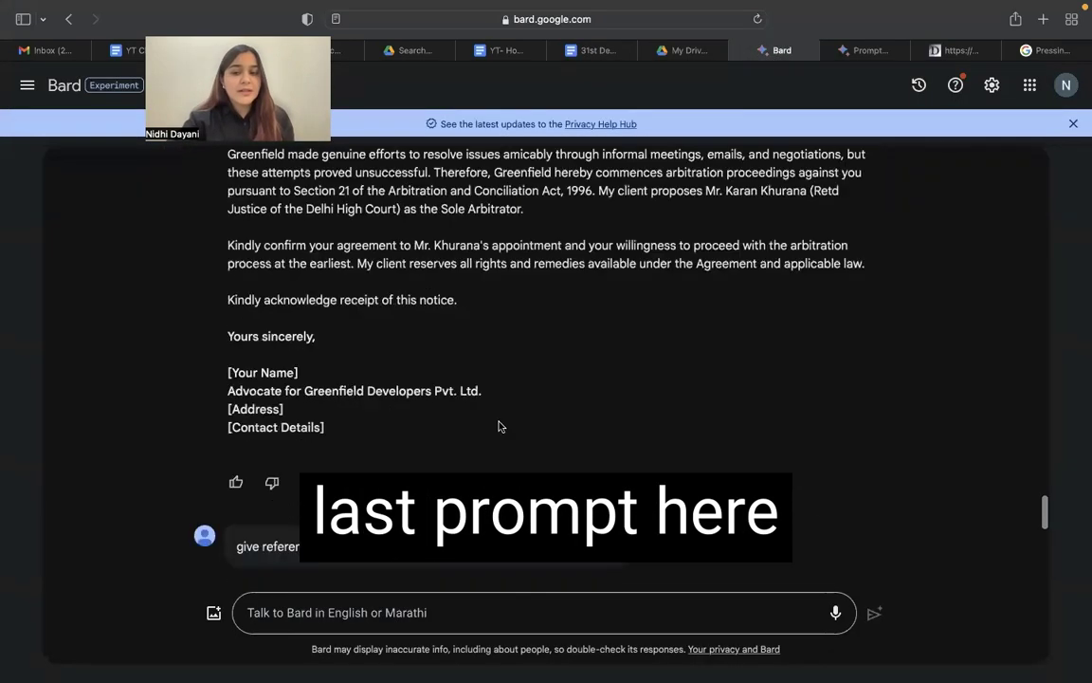
{"action": "scroll", "coordinate": [500, 426], "scroll_direction": "up", "scroll_amount": 7}
{"action": "scroll", "coordinate": [499, 426], "scroll_direction": "down", "scroll_amount": 5}
{"action": "scroll", "coordinate": [500, 427], "scroll_direction": "up", "scroll_amount": 5}
{"action": "left_click_drag", "start_coordinate": [672, 156], "coordinate": [367, 376]}
{"action": "left_click_drag", "start_coordinate": [228, 186], "coordinate": [297, 568]}
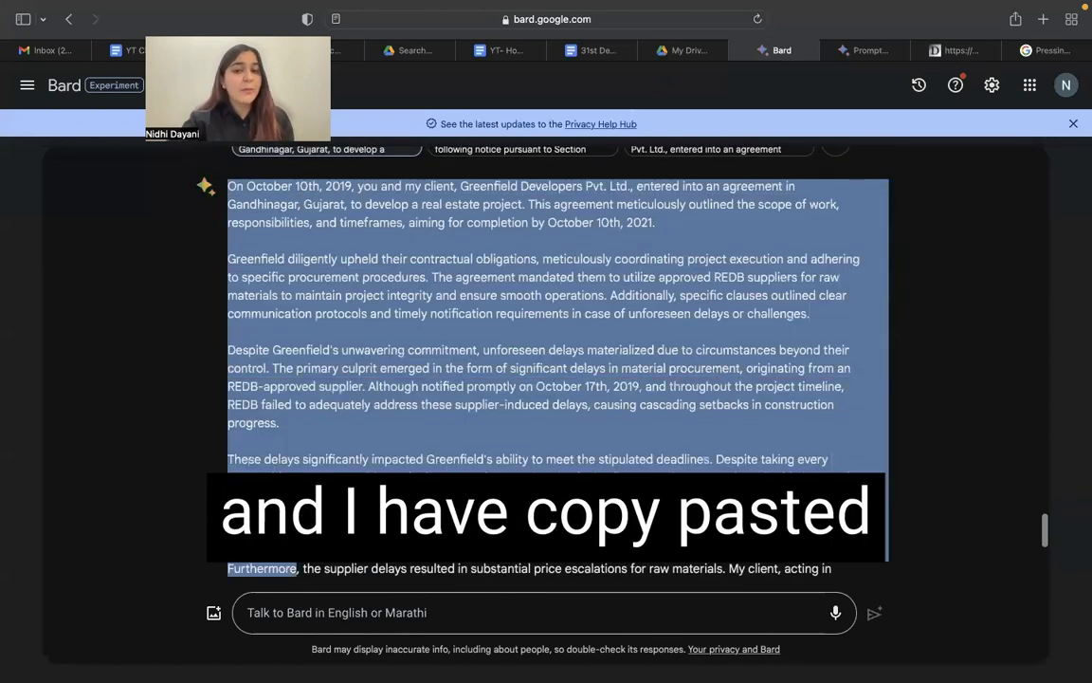
Step: Switch back to the Google Docs notice and review its body from the October 10th, 2019 agreement paragraph to the advocate's signature block
{"action": "left_click", "coordinate": [592, 50]}
{"action": "scroll", "coordinate": [597, 427], "scroll_direction": "down", "scroll_amount": 1}
{"action": "scroll", "coordinate": [598, 471], "scroll_direction": "down", "scroll_amount": 1}
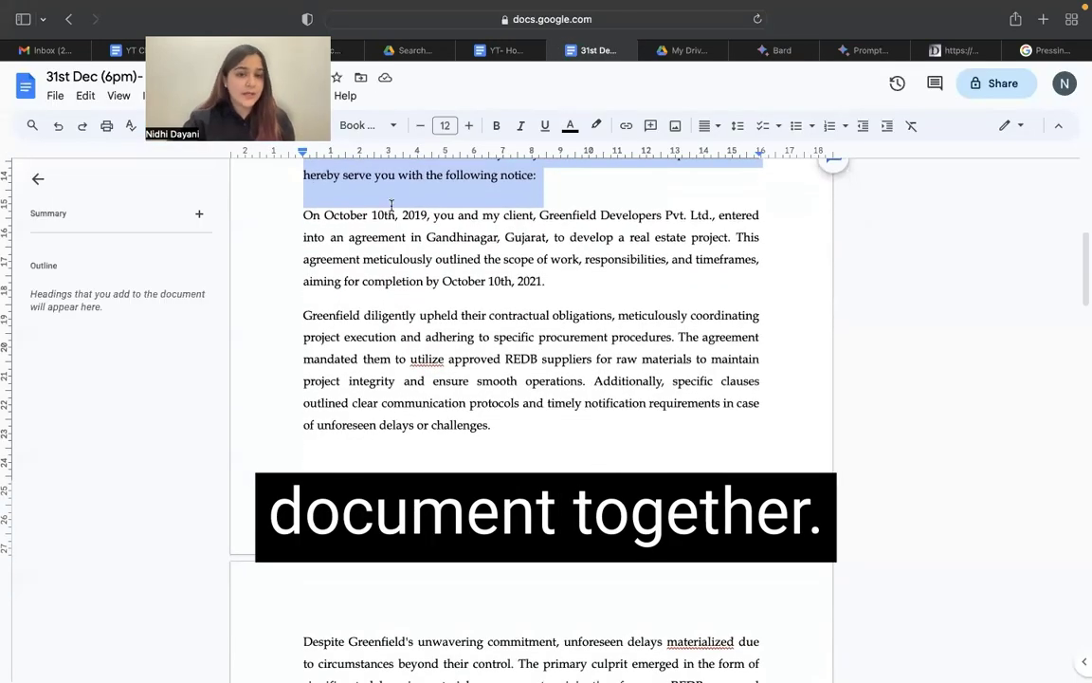
{"action": "left_click", "coordinate": [305, 216]}
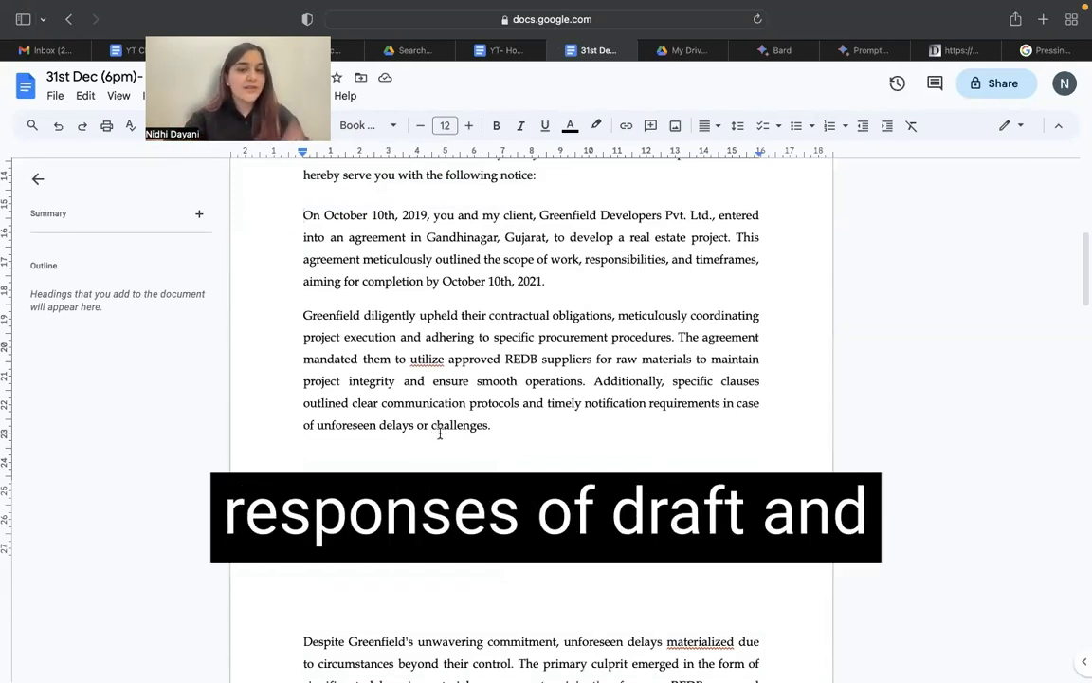
{"action": "scroll", "coordinate": [439, 433], "scroll_direction": "down", "scroll_amount": 10}
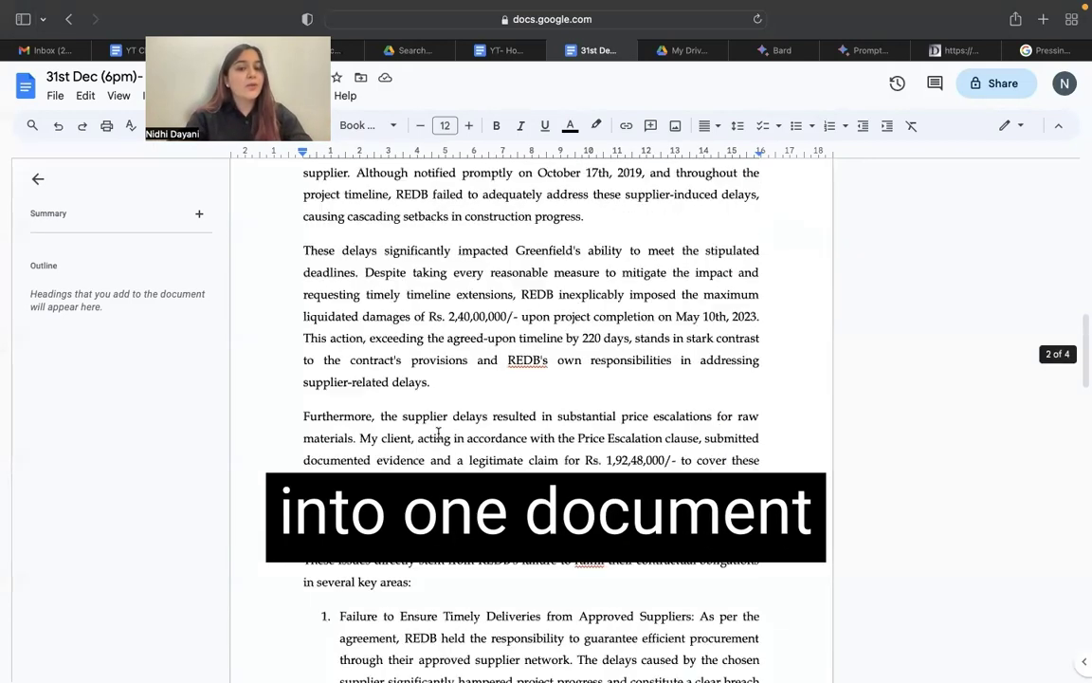
{"action": "scroll", "coordinate": [439, 433], "scroll_direction": "down", "scroll_amount": 10}
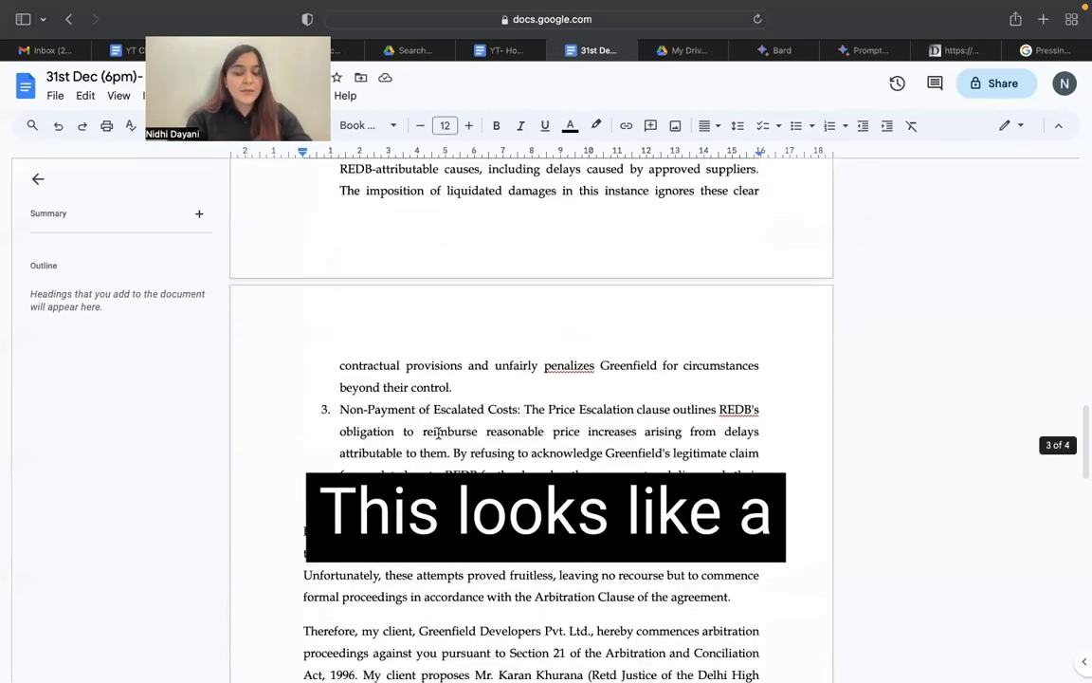
{"action": "scroll", "coordinate": [437, 433], "scroll_direction": "down", "scroll_amount": 8}
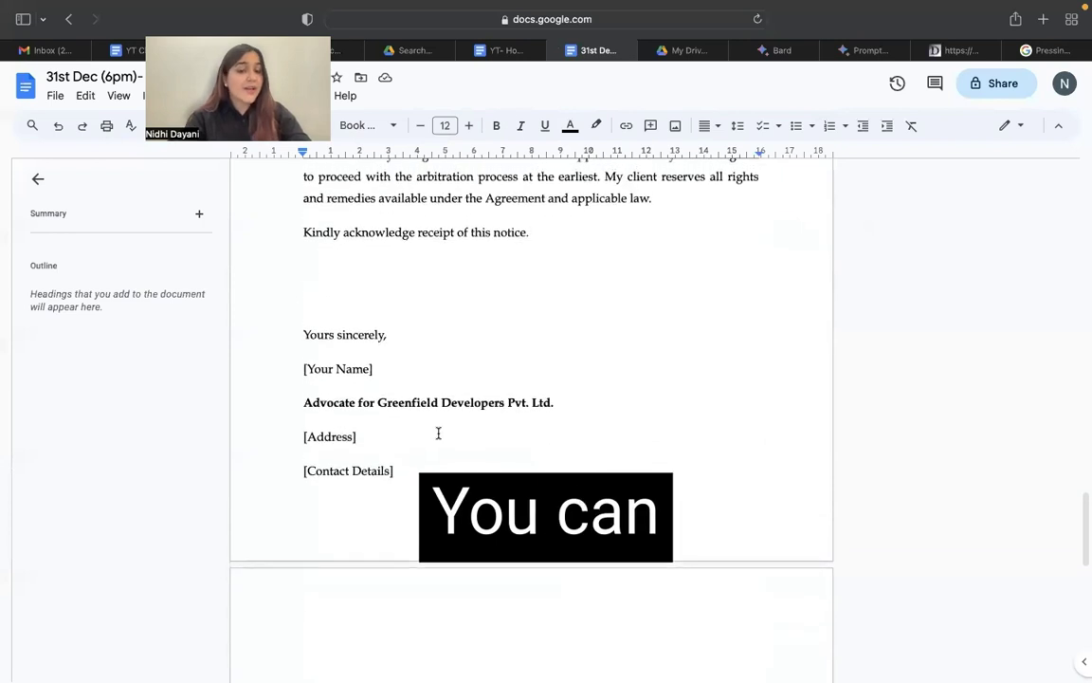
{"action": "scroll", "coordinate": [438, 433], "scroll_direction": "up", "scroll_amount": 1}
{"action": "scroll", "coordinate": [438, 433], "scroll_direction": "down", "scroll_amount": 4}
Step: Look back over the compiled notice from its closing up to the addressee and subject lines on the first page
{"action": "scroll", "coordinate": [438, 433], "scroll_direction": "up", "scroll_amount": 10}
{"action": "scroll", "coordinate": [438, 434], "scroll_direction": "up", "scroll_amount": 20}
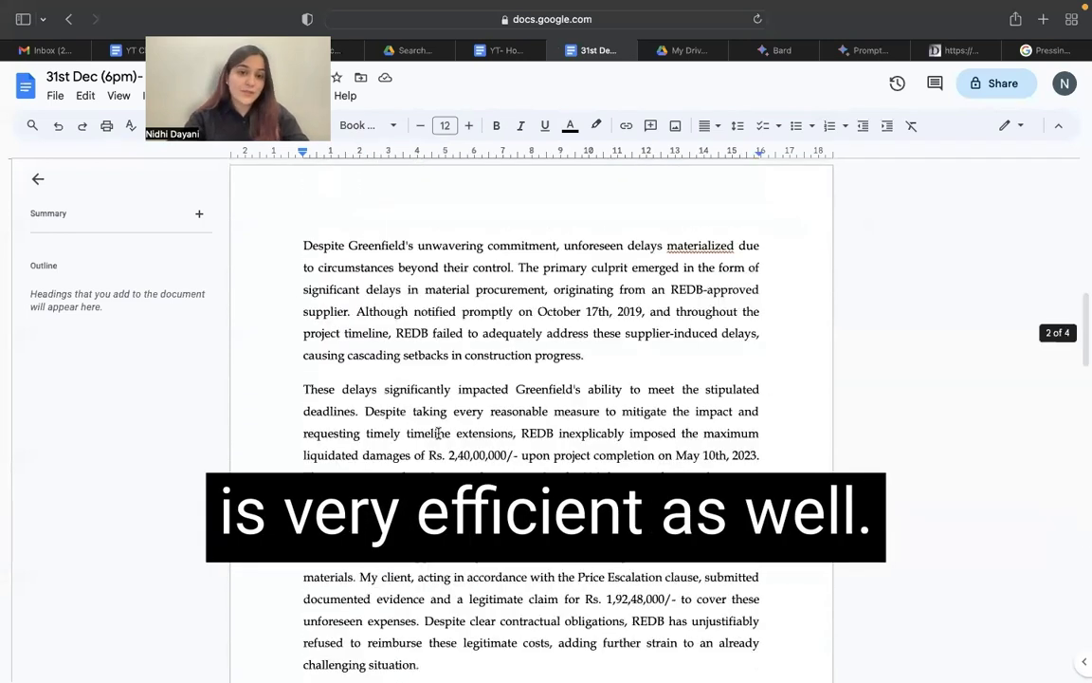
{"action": "scroll", "coordinate": [438, 433], "scroll_direction": "up", "scroll_amount": 2}
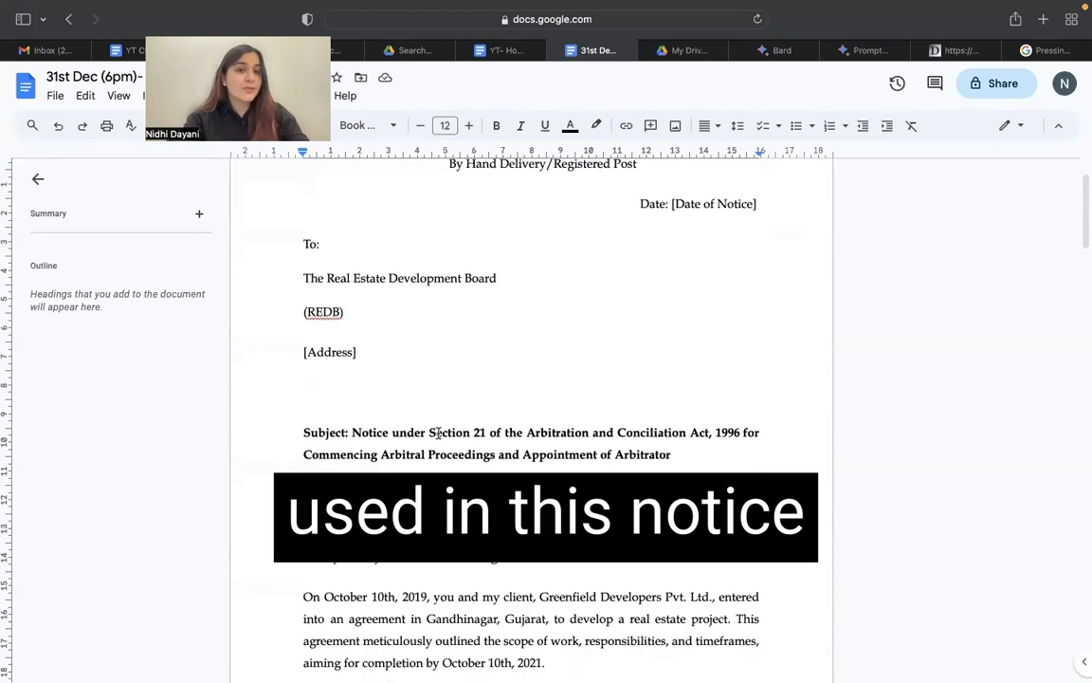
{"action": "scroll", "coordinate": [438, 433], "scroll_direction": "up", "scroll_amount": 1}
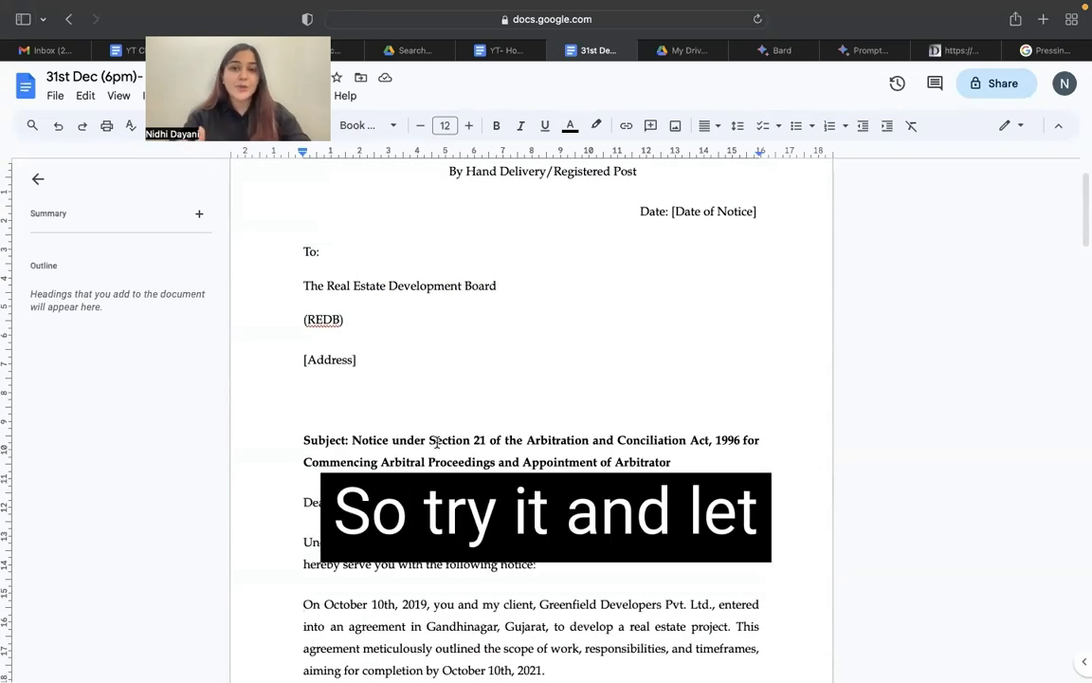